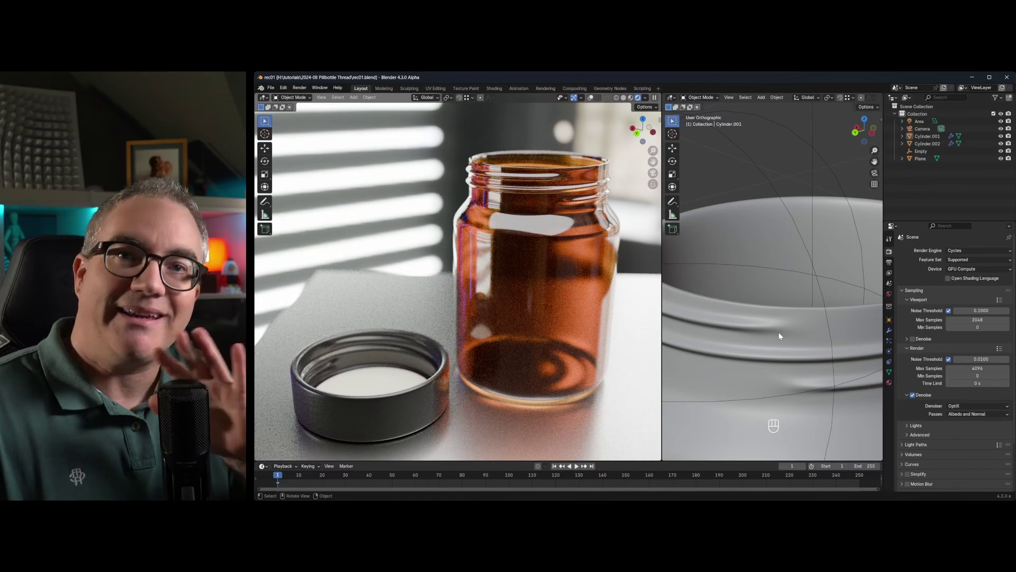
Step: Save the scene file and widen the solid-shaded 3D viewport
{"action": "key", "text": "ctrl+s"}
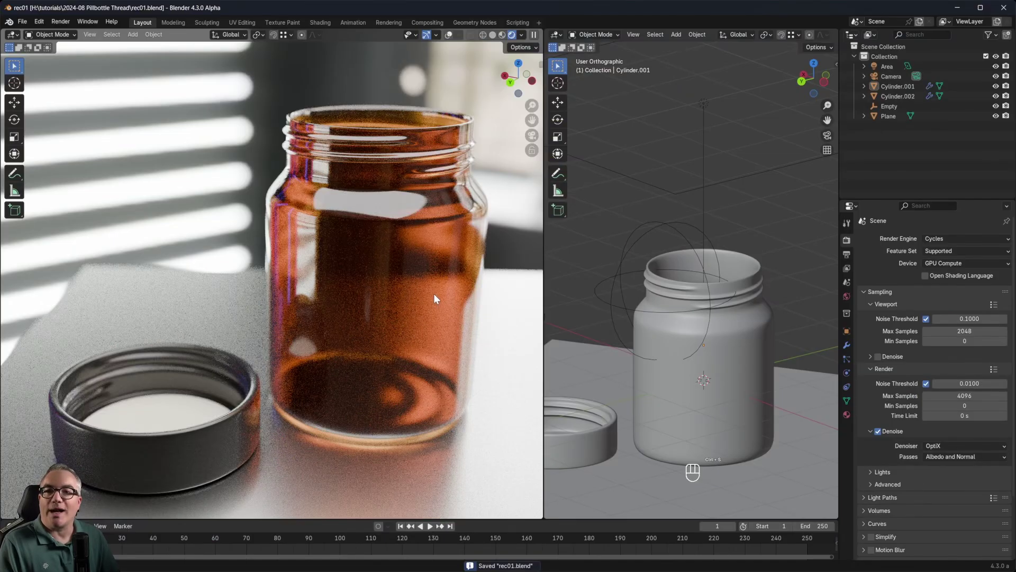
{"action": "left_click_drag", "start_coordinate": [541, 286], "coordinate": [272, 283]}
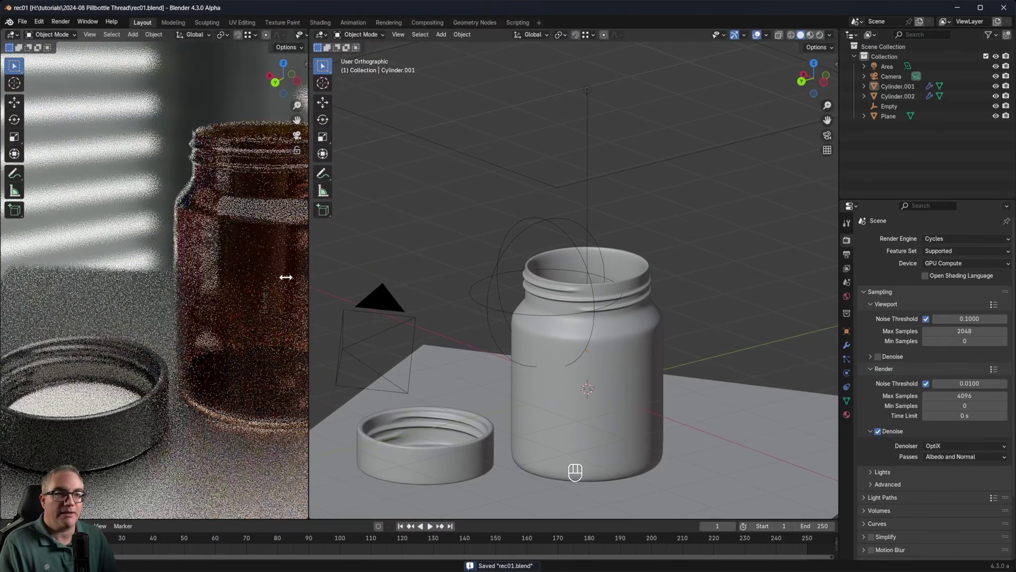
Step: Delete the finished jar and its lid from the scene
{"action": "scroll", "coordinate": [611, 382], "scroll_direction": "down", "scroll_amount": 3}
{"action": "middle_click_drag", "start_coordinate": [611, 382], "coordinate": [628, 328], "text": "shift"}
{"action": "scroll", "coordinate": [595, 280], "scroll_direction": "up", "scroll_amount": 4}
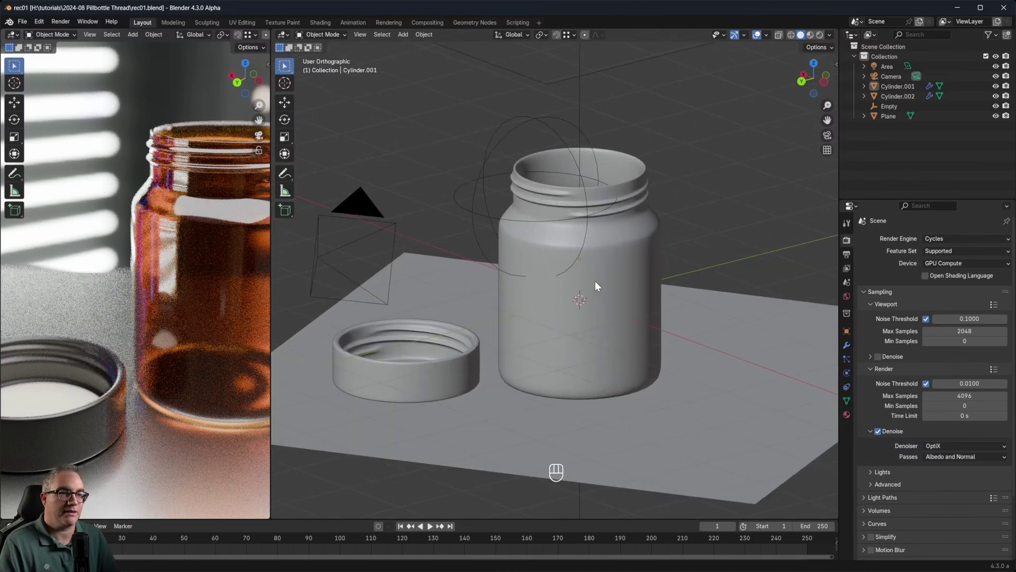
{"action": "middle_click_drag", "start_coordinate": [595, 280], "coordinate": [652, 314], "text": "shift"}
{"action": "left_click", "coordinate": [616, 313]}
{"action": "left_click", "coordinate": [442, 362], "text": "shift"}
{"action": "key", "text": "x"}
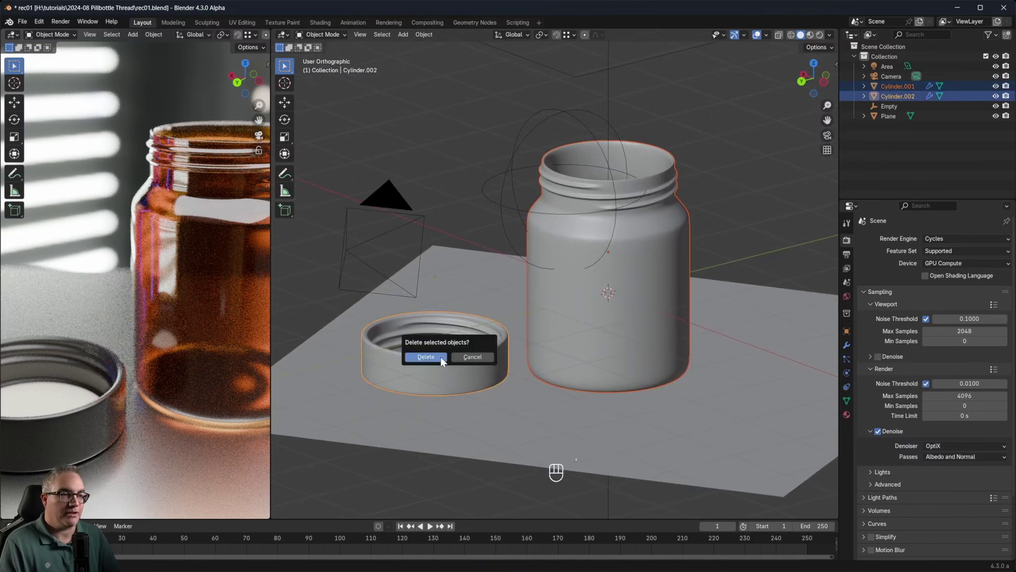
{"action": "left_click", "coordinate": [441, 359]}
Step: Hide the camera and the spherical empty in the viewport
{"action": "scroll", "coordinate": [644, 288], "scroll_direction": "up", "scroll_amount": 3}
{"action": "key", "text": "KP_7"}
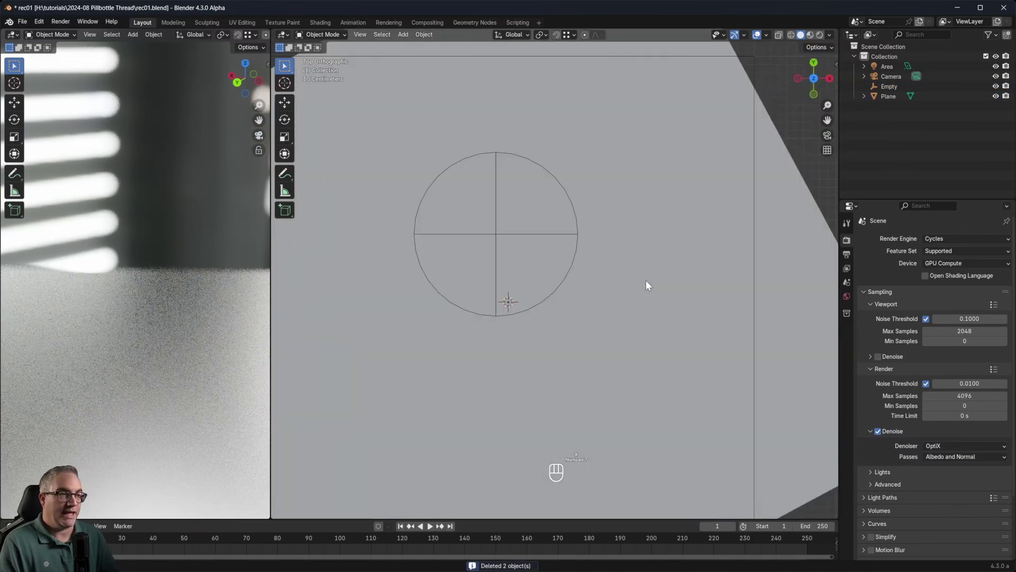
{"action": "scroll", "coordinate": [646, 283], "scroll_direction": "up", "scroll_amount": 2}
{"action": "middle_click_drag", "start_coordinate": [588, 275], "coordinate": [654, 287]}
{"action": "left_click", "coordinate": [556, 132]}
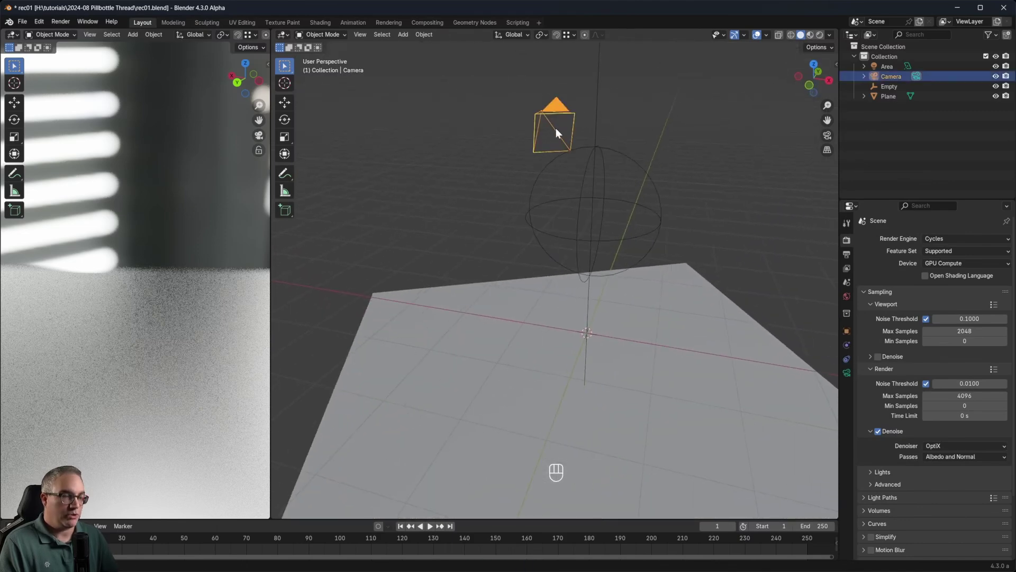
{"action": "left_click", "coordinate": [586, 147], "text": "shift"}
{"action": "key", "text": "h"}
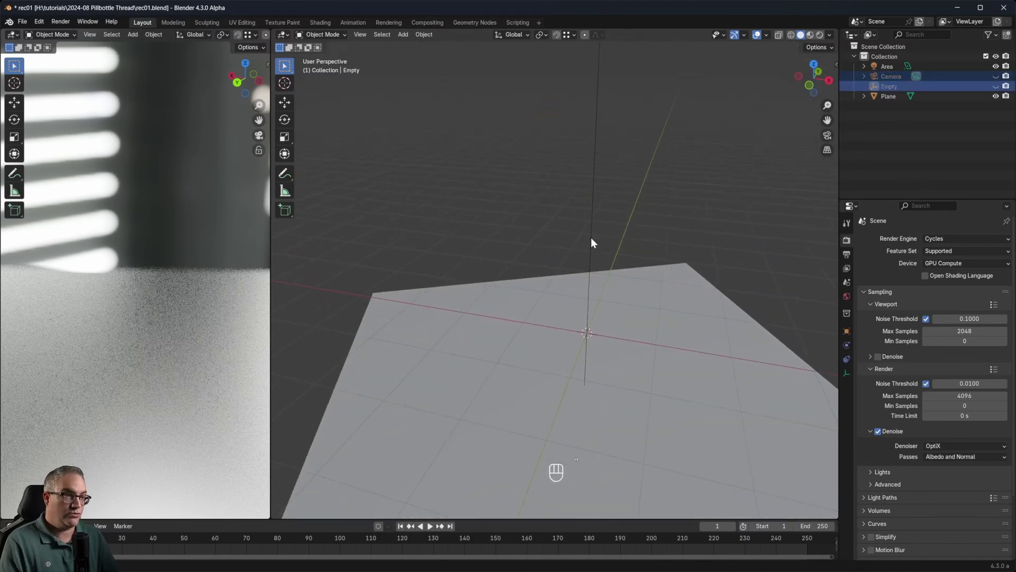
Step: Add a new cylinder mesh at the world origin
{"action": "scroll", "coordinate": [590, 237], "scroll_direction": "down", "scroll_amount": 2}
{"action": "middle_click_drag", "start_coordinate": [613, 334], "coordinate": [594, 294]}
{"action": "key", "text": "shift+a"}
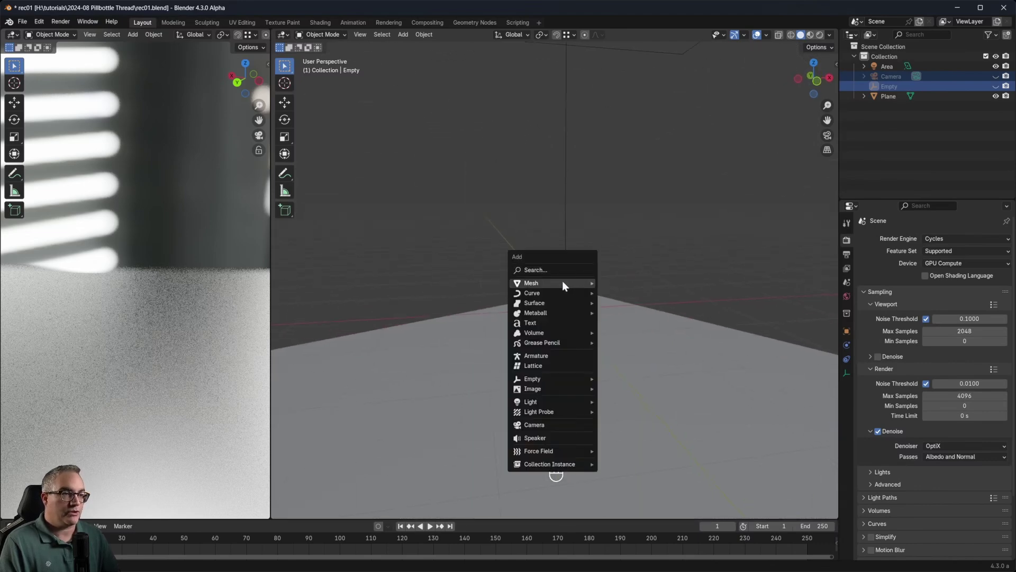
{"action": "mouse_move", "coordinate": [562, 281]}
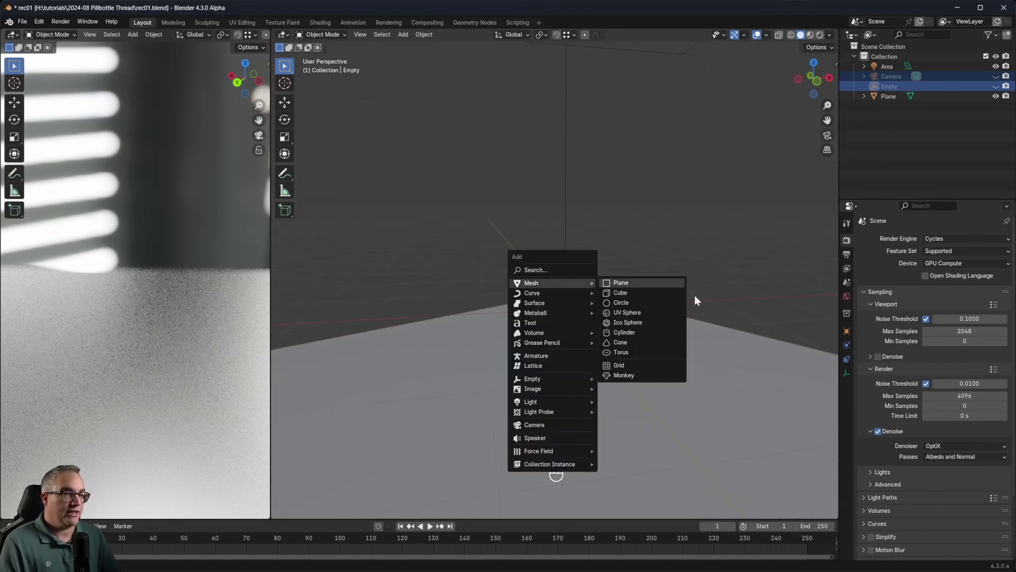
{"action": "left_click", "coordinate": [644, 332]}
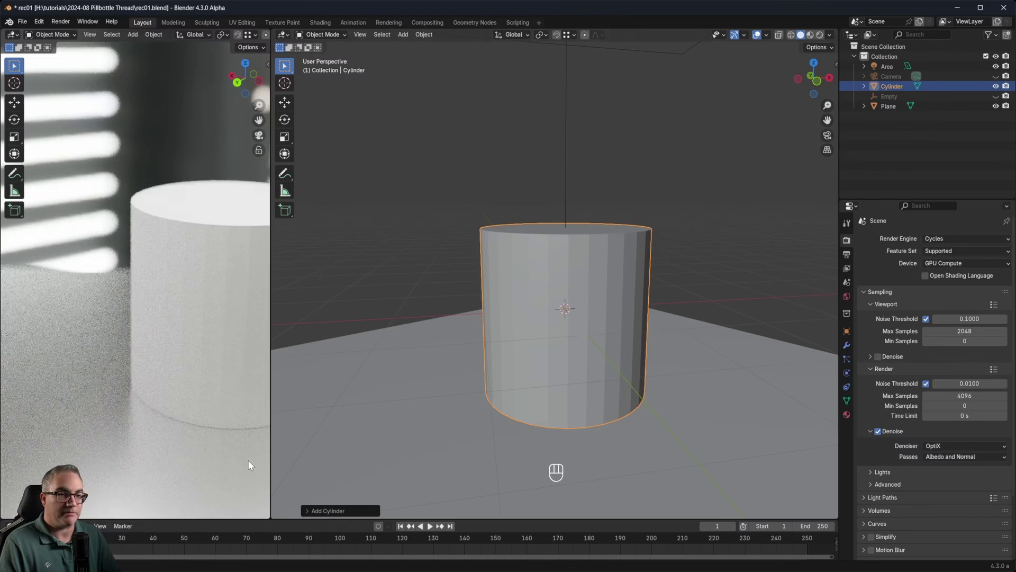
Step: Set the new cylinder's cap fill type to Nothing so that both ends are open
{"action": "left_click", "coordinate": [308, 511]}
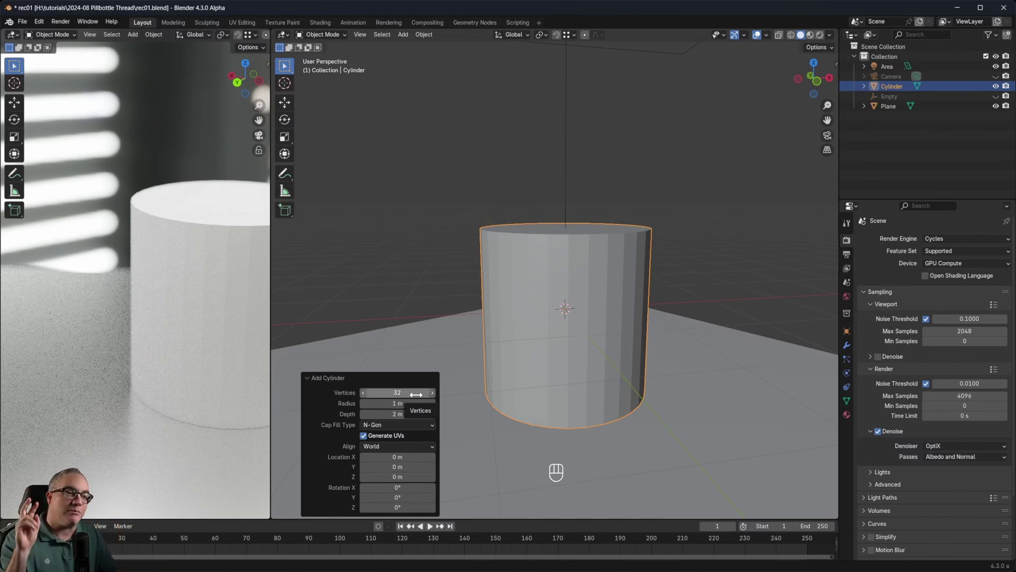
{"action": "left_click_drag", "start_coordinate": [366, 396], "coordinate": [394, 394]}
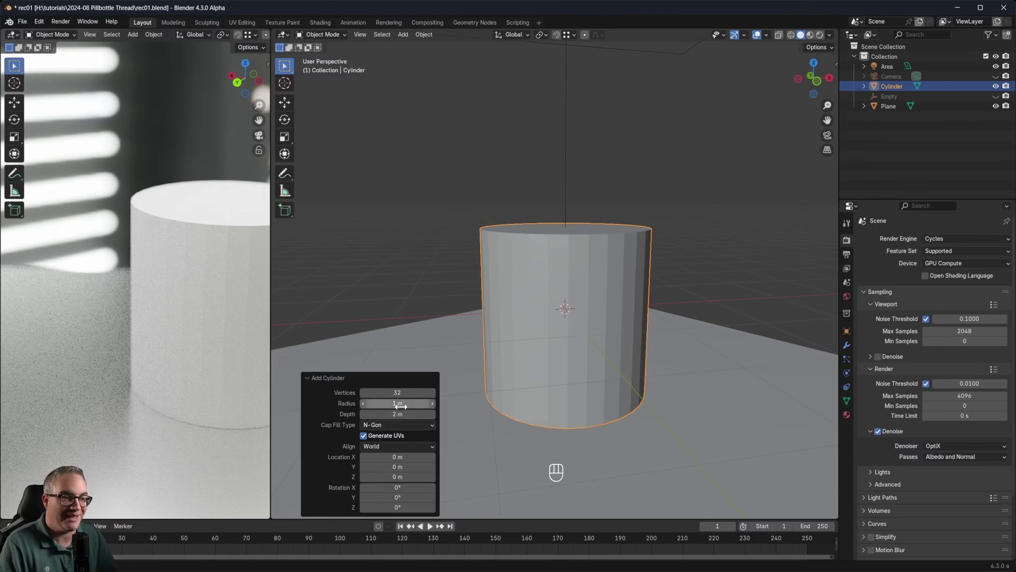
{"action": "middle_click_drag", "start_coordinate": [669, 283], "coordinate": [661, 316]}
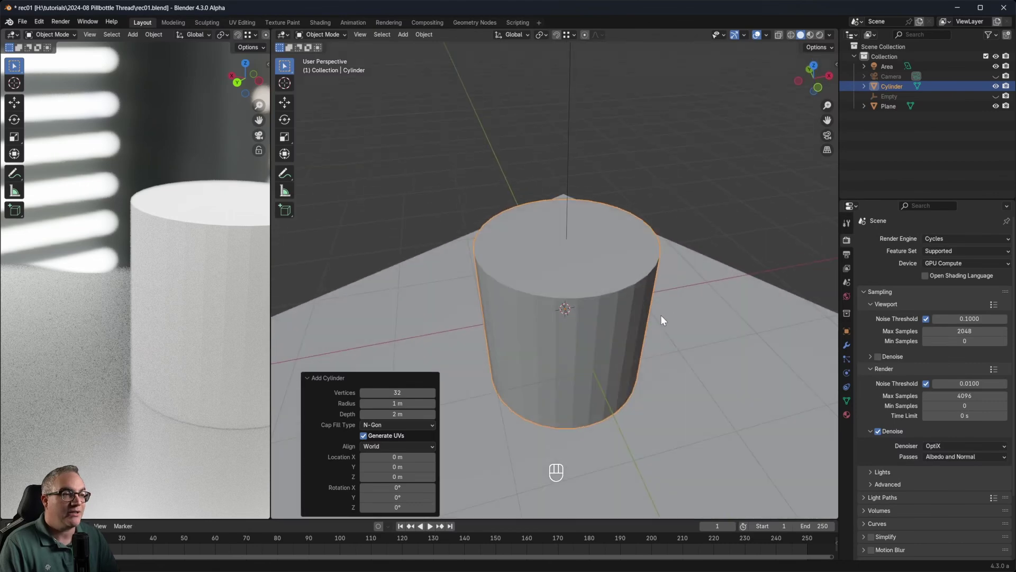
{"action": "left_click", "coordinate": [387, 425]}
{"action": "left_click", "coordinate": [386, 435]}
{"action": "middle_click_drag", "start_coordinate": [610, 307], "coordinate": [620, 235]}
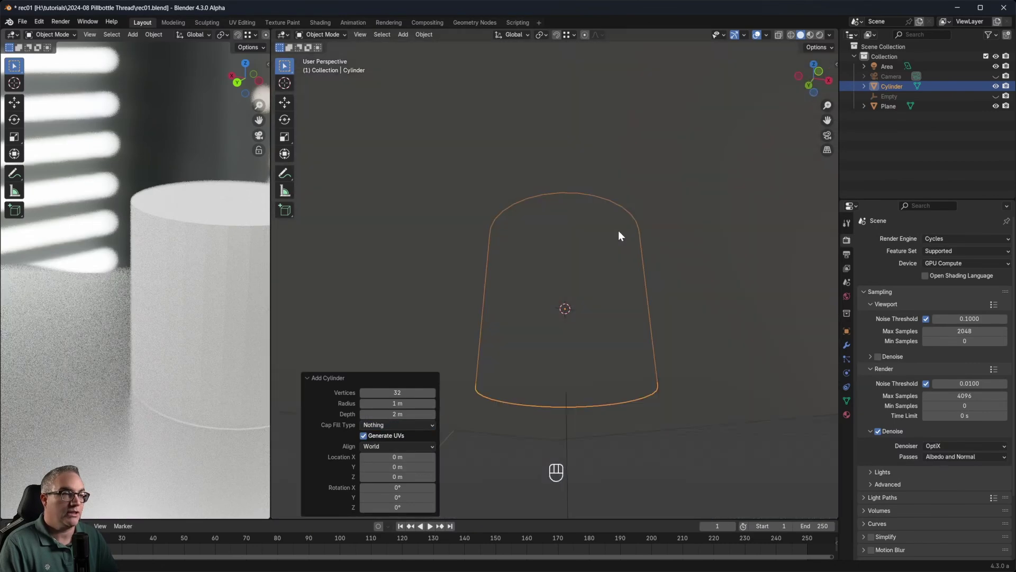
{"action": "middle_click_drag", "start_coordinate": [611, 294], "coordinate": [611, 316]}
Step: Hide the ground plane and apply smooth shading to the cylinder
{"action": "left_click", "coordinate": [713, 403]}
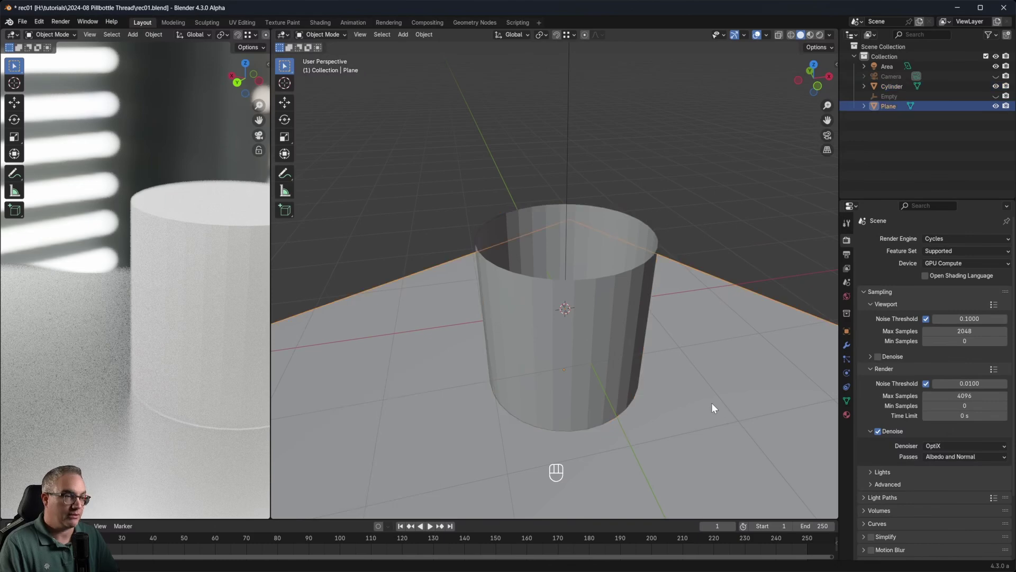
{"action": "key", "text": "h"}
{"action": "left_click", "coordinate": [577, 321]}
{"action": "scroll", "coordinate": [588, 307], "scroll_direction": "up", "scroll_amount": 1}
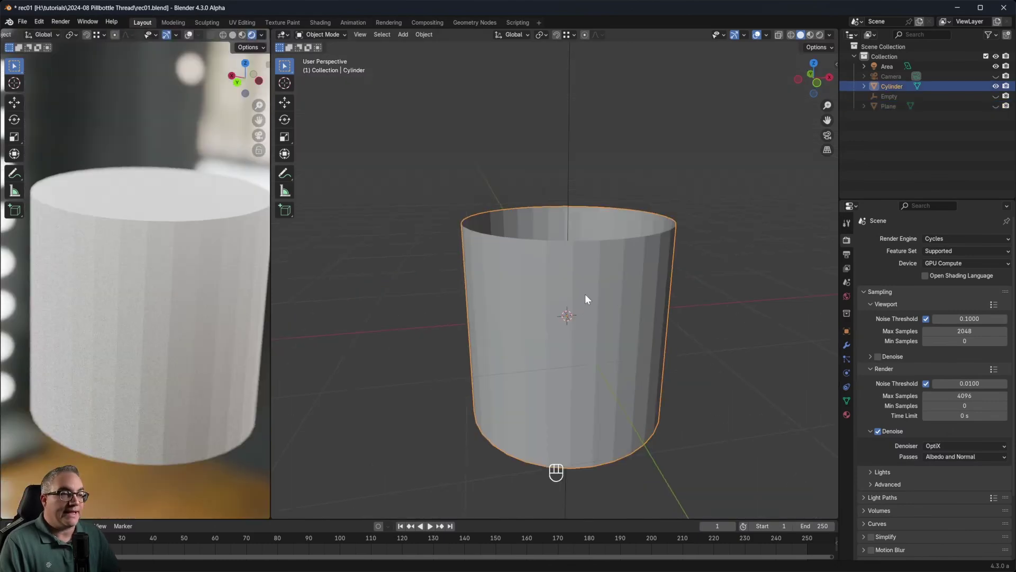
{"action": "right_click", "coordinate": [586, 296]}
{"action": "left_click", "coordinate": [569, 292]}
{"action": "middle_click_drag", "start_coordinate": [605, 314], "coordinate": [605, 247]}
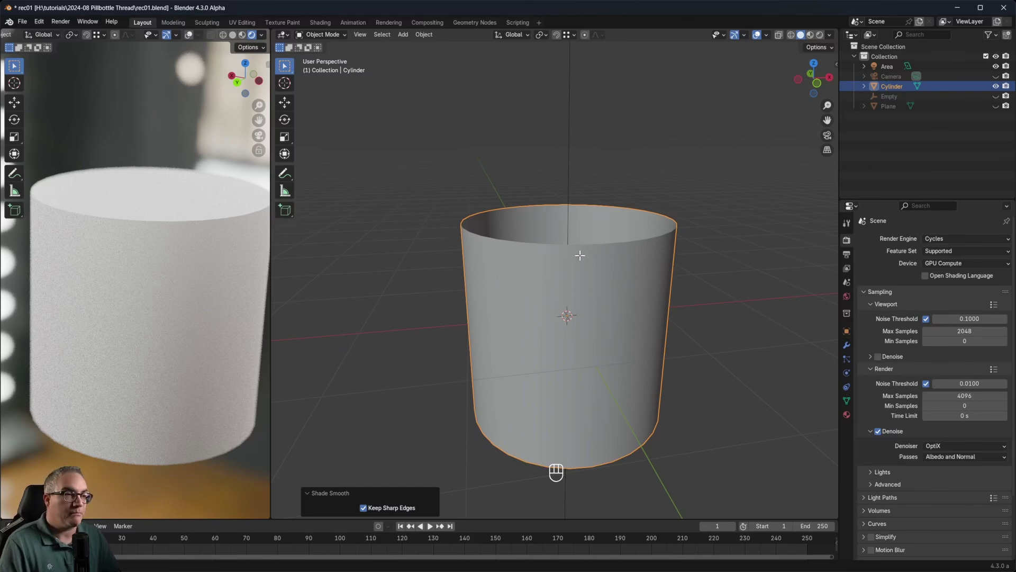
Step: In Edit Mode, extrude the cylinder's top edge loop up about 0.25 m and scale it to about 0.7 to form the shoulder
{"action": "key", "text": "Tab"}
{"action": "key", "text": "alt+a"}
{"action": "left_click", "coordinate": [586, 258]}
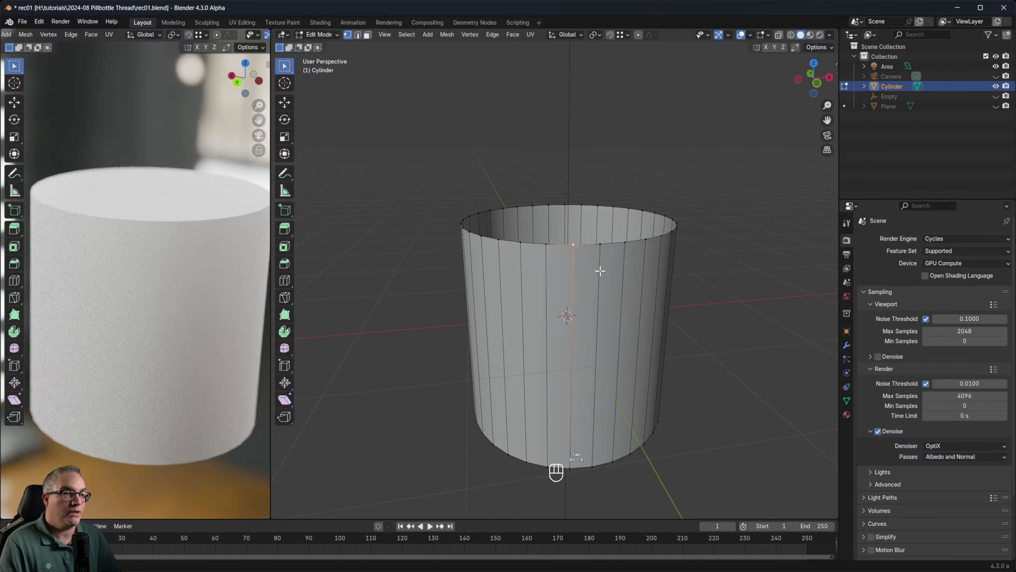
{"action": "left_click", "coordinate": [559, 245], "text": "alt+shift"}
{"action": "scroll", "coordinate": [627, 243], "scroll_direction": "up", "scroll_amount": 4}
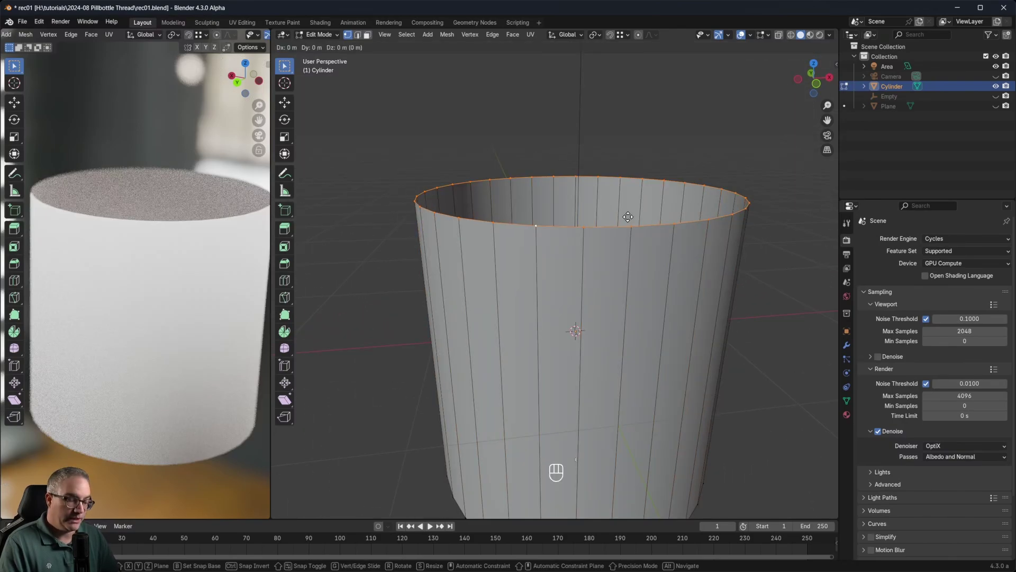
{"action": "key", "text": "g"}
{"action": "key", "text": "z"}
{"action": "left_click", "coordinate": [628, 174]}
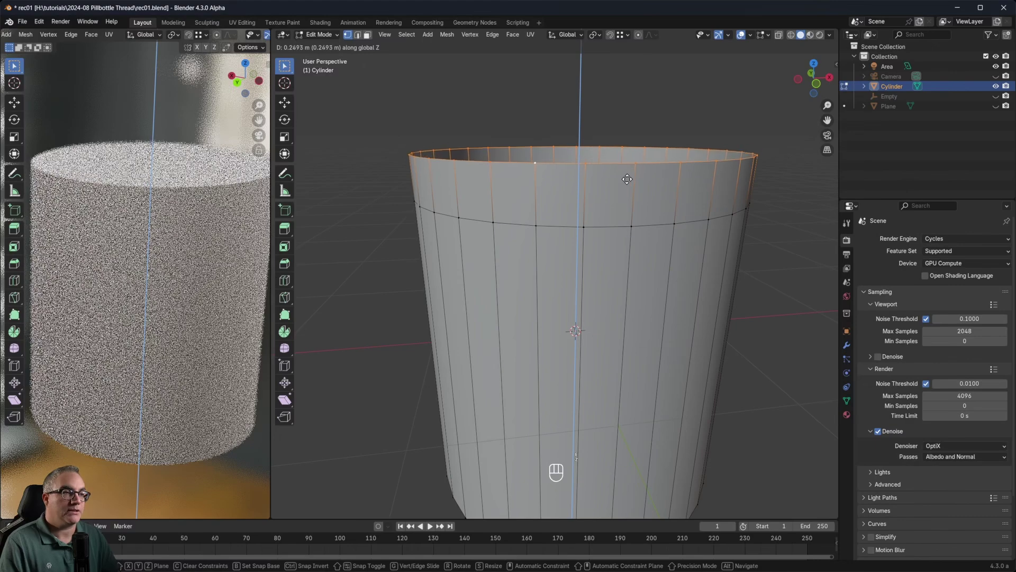
{"action": "key", "text": "s"}
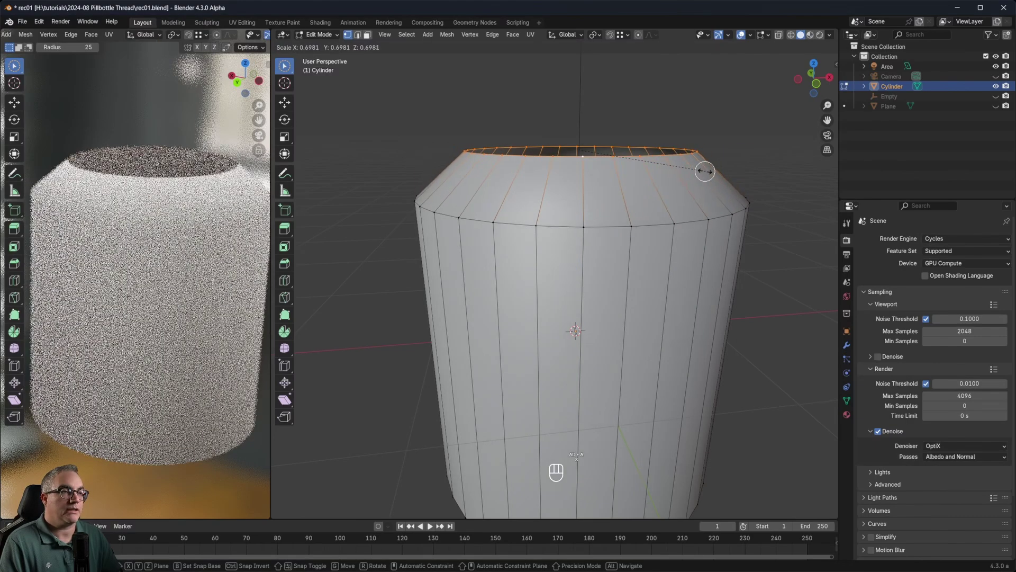
{"action": "left_click", "coordinate": [700, 171]}
Step: Extrude the narrowed top loop straight up along Z by about 0.22 m to form the bottle's neck
{"action": "key", "text": "e"}
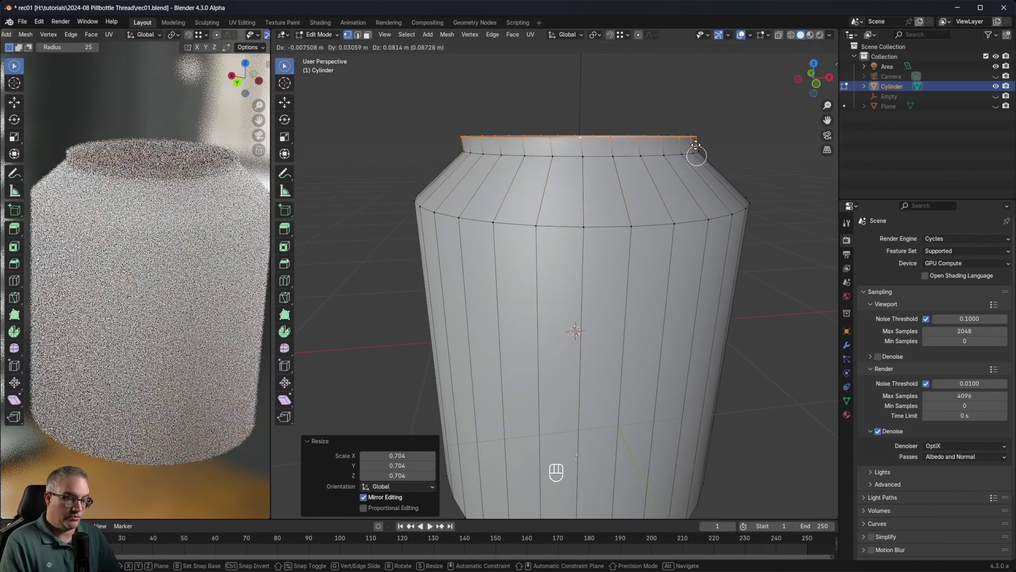
{"action": "key", "text": "z"}
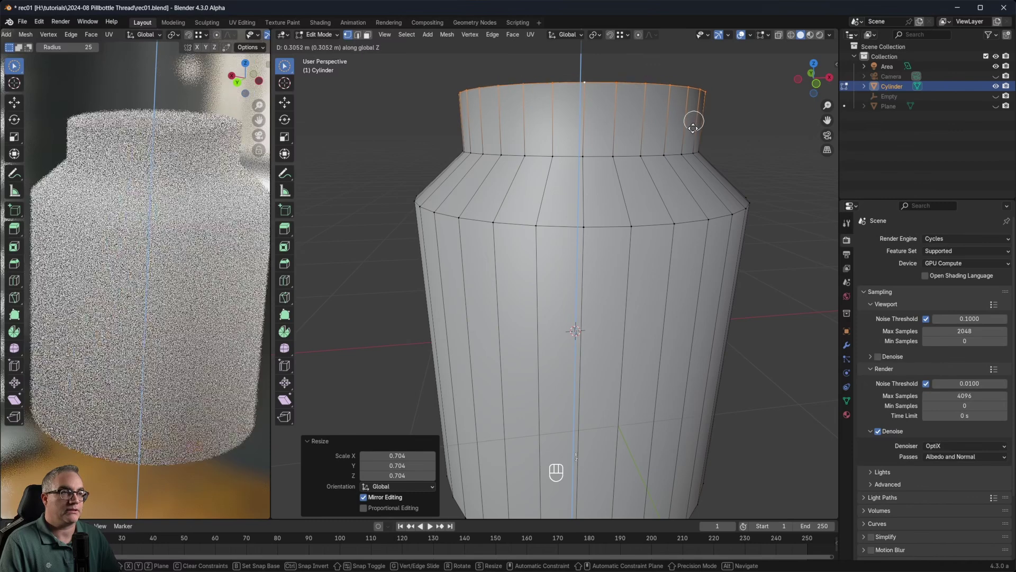
{"action": "left_click", "coordinate": [692, 133]}
{"action": "middle_click_drag", "start_coordinate": [618, 235], "coordinate": [619, 201]}
Step: Add a Subdivision Surface modifier to the bottle with both viewport and render levels set to 3
{"action": "left_click", "coordinate": [847, 345]}
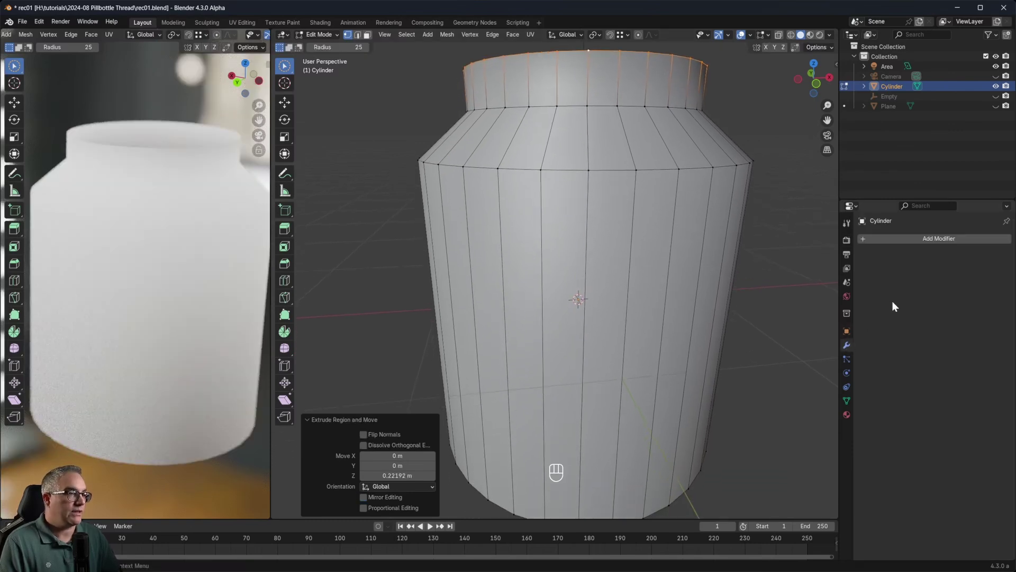
{"action": "left_click", "coordinate": [919, 234]}
{"action": "left_click", "coordinate": [906, 239]}
{"action": "type", "text": "sub"}
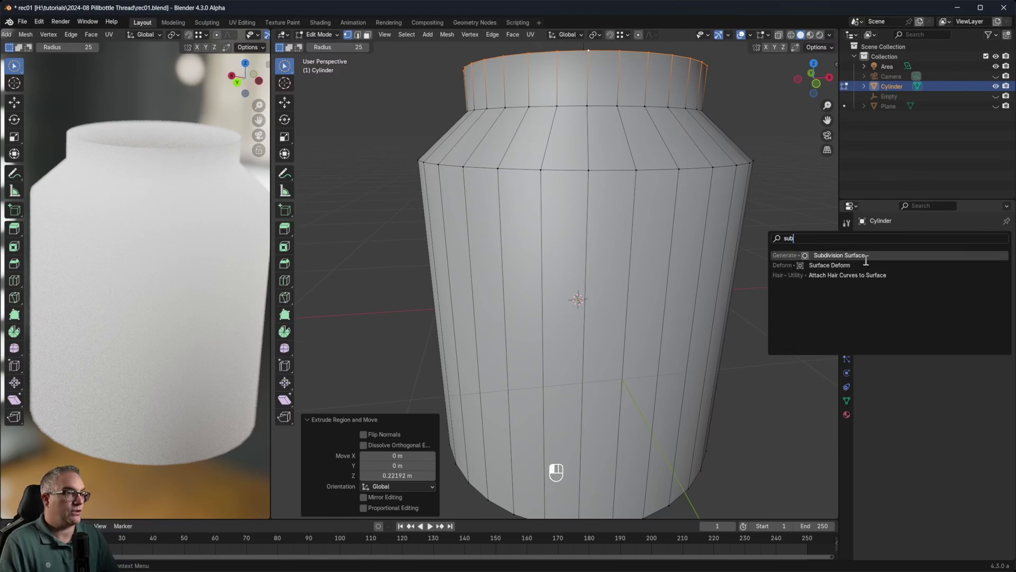
{"action": "left_click", "coordinate": [863, 257]}
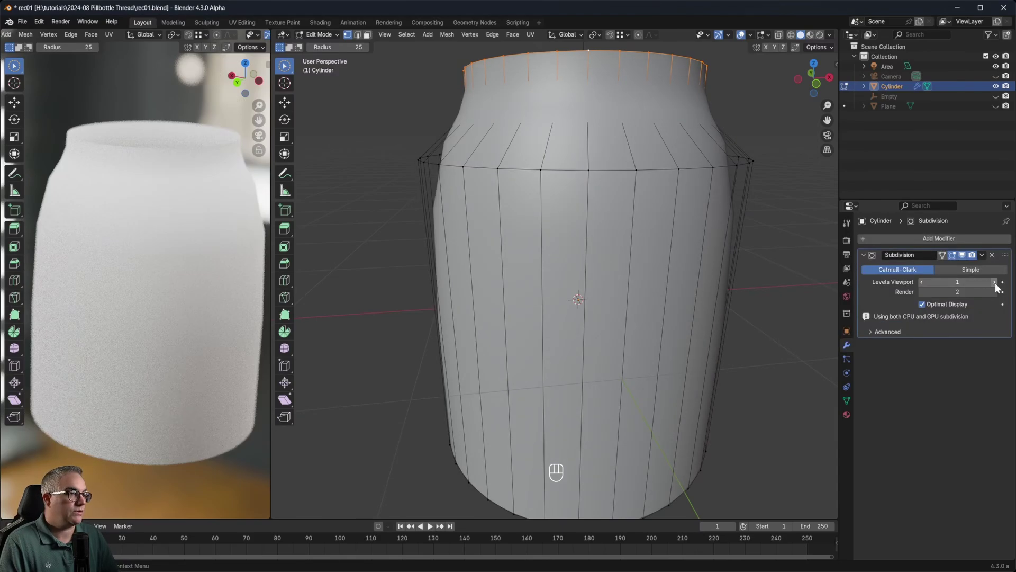
{"action": "left_click", "coordinate": [994, 281]}
{"action": "left_click", "coordinate": [994, 292]}
{"action": "left_click", "coordinate": [994, 282]}
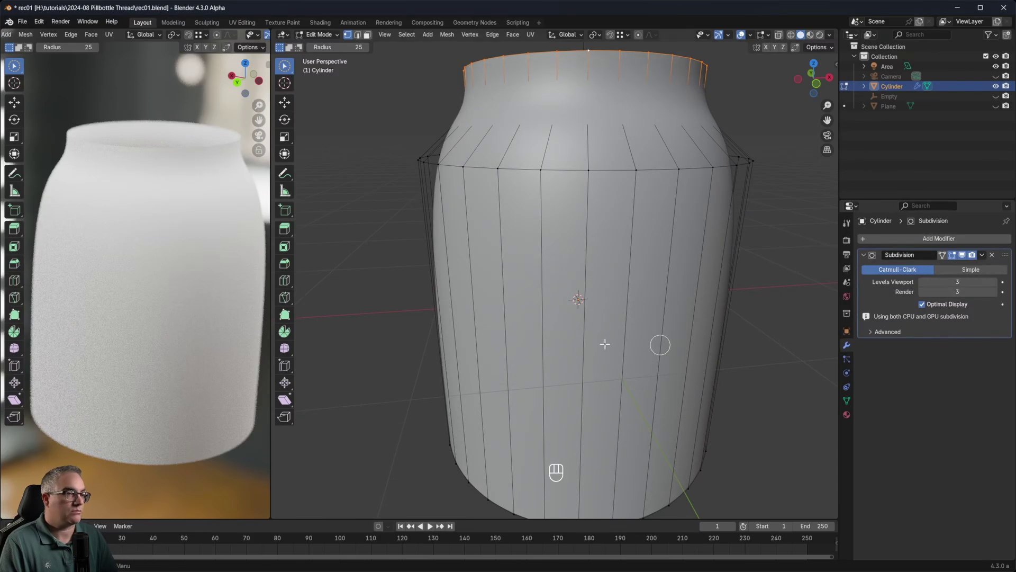
Step: Insert one loop cut around the bottle's body and slide it to just below the shoulder edge, at a factor of about -0.9
{"action": "mouse_move", "coordinate": [662, 217]}
{"action": "middle_mouse_down"}
{"action": "mouse_move", "coordinate": [663, 195]}
{"action": "mouse_move", "coordinate": [664, 212]}
{"action": "middle_mouse_up"}
{"action": "key", "text": "KP_1"}
{"action": "scroll", "coordinate": [663, 195], "scroll_direction": "up", "scroll_amount": 2}
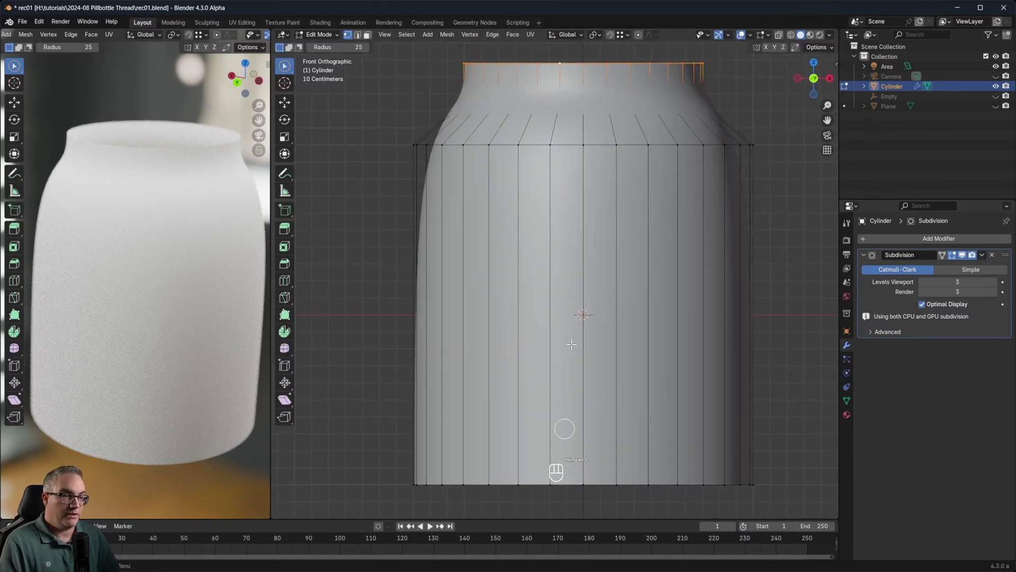
{"action": "key", "text": "ctrl+r"}
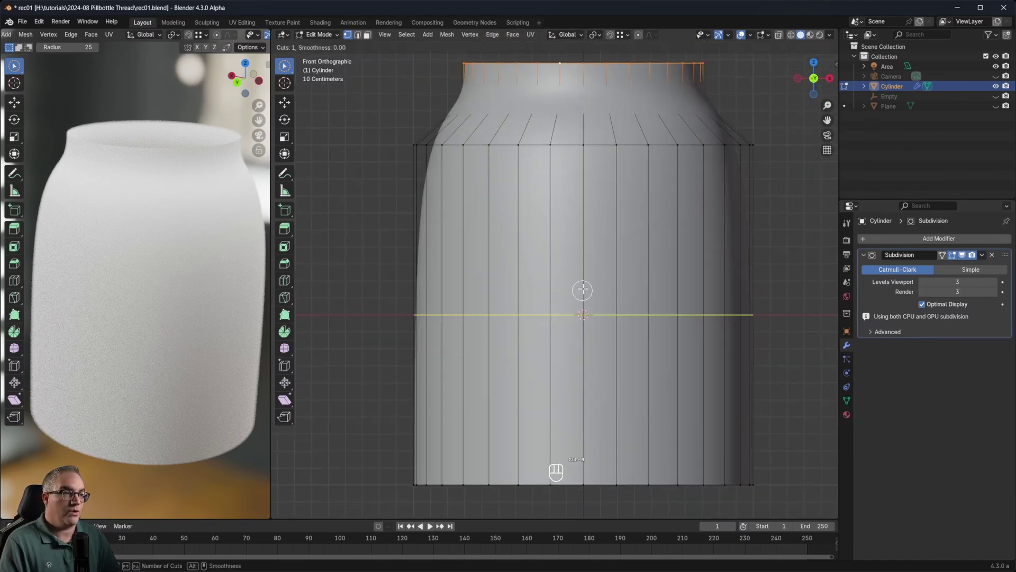
{"action": "left_click", "coordinate": [583, 289]}
{"action": "left_click", "coordinate": [570, 136]}
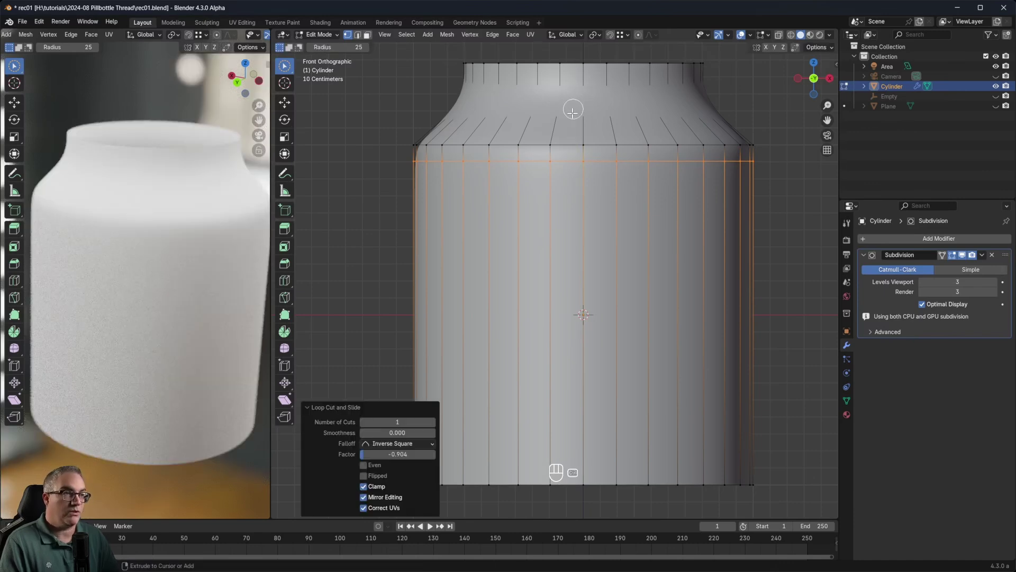
Step: Insert one loop cut on the sloped shoulder and slide it towards the neck, at a factor of about -0.44
{"action": "key", "text": "ctrl+r"}
{"action": "left_click", "coordinate": [571, 127]}
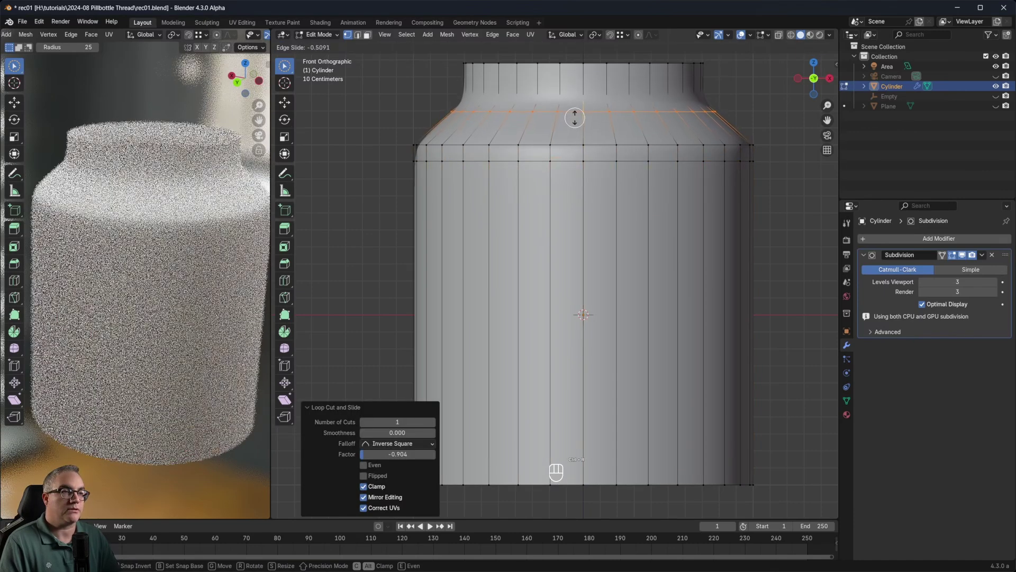
{"action": "left_click", "coordinate": [575, 119]}
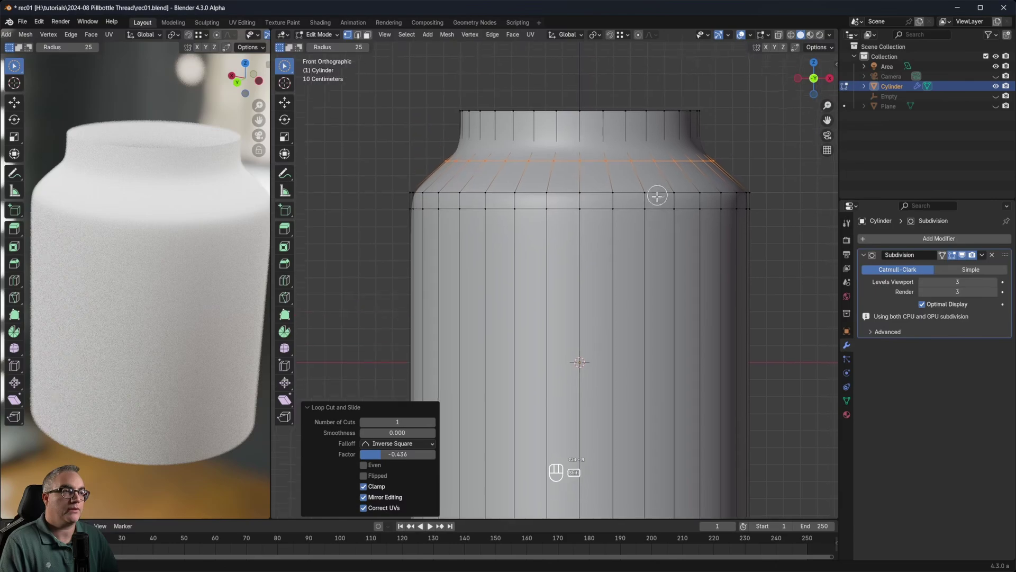
Step: Select the open edge loop at the bottle's bottom and extrude it inwards at a scale of 0.96
{"action": "middle_click_drag", "start_coordinate": [595, 344], "coordinate": [526, 198], "text": "shift"}
{"action": "left_click", "coordinate": [522, 188], "text": "alt"}
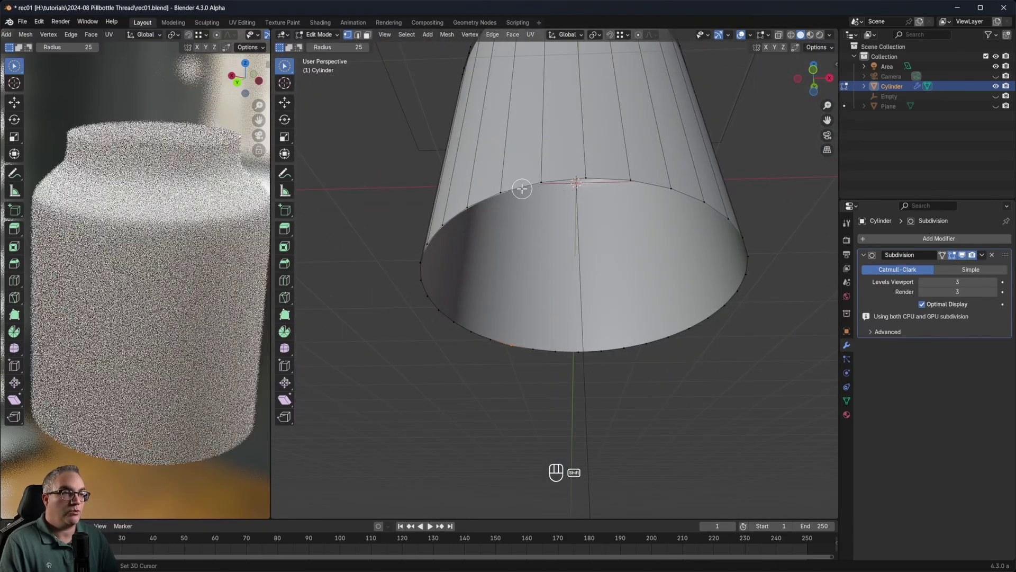
{"action": "key", "text": "alt+a"}
{"action": "left_click", "coordinate": [524, 188], "text": "alt"}
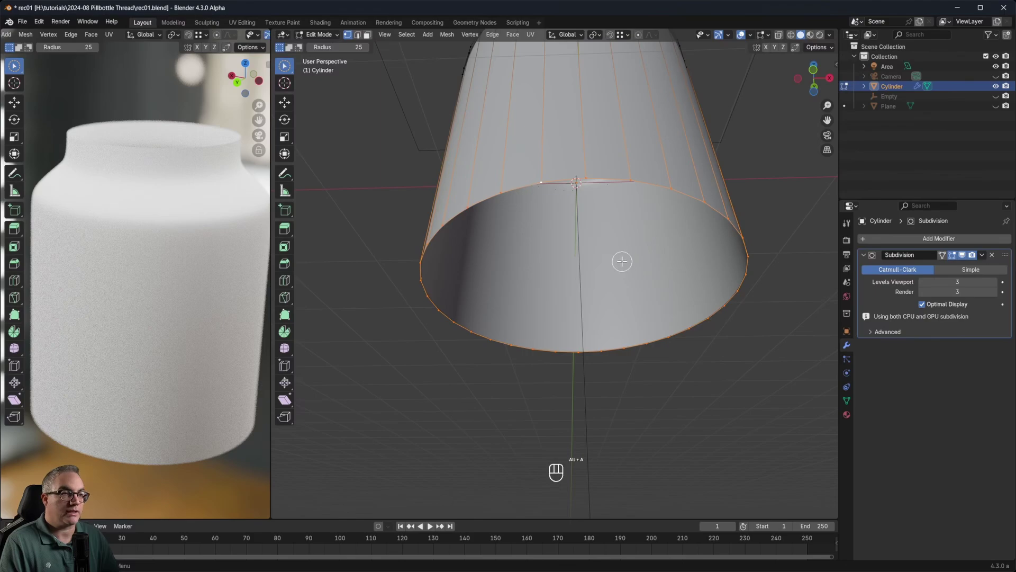
{"action": "key", "text": "e"}
{"action": "key", "text": "s"}
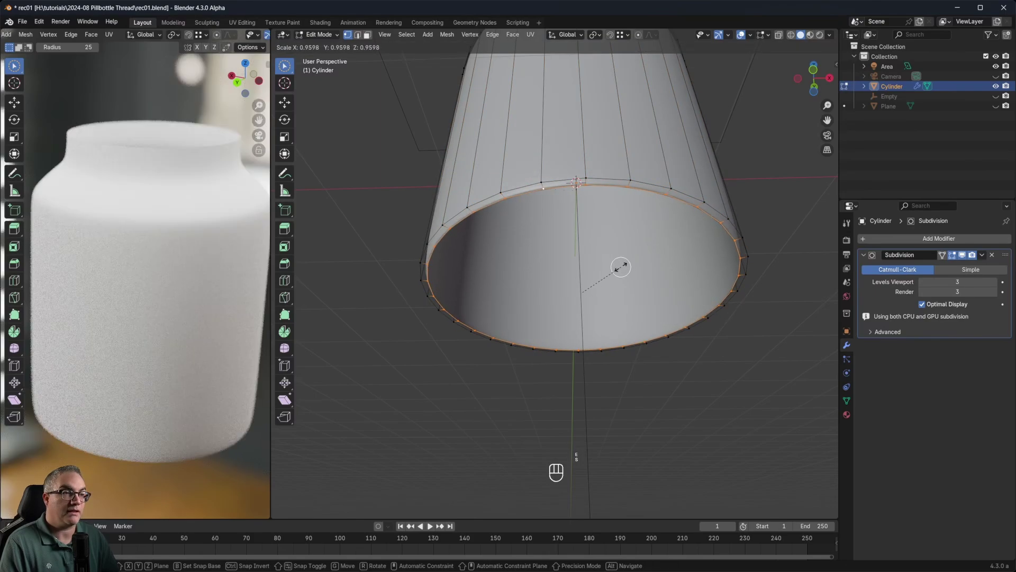
{"action": "left_click", "coordinate": [621, 267]}
Step: Extrude the bottom loop inwards three more times at scales of about 0.77, 0.66 and 0.47, and fill the remaining hole with a face
{"action": "key", "text": "e"}
{"action": "key", "text": "s"}
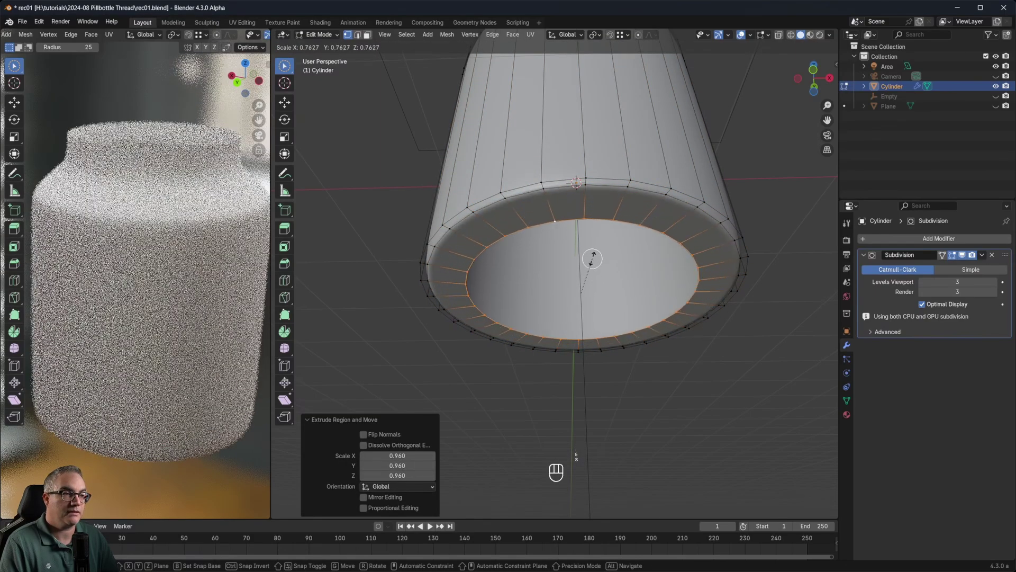
{"action": "left_click", "coordinate": [589, 267]}
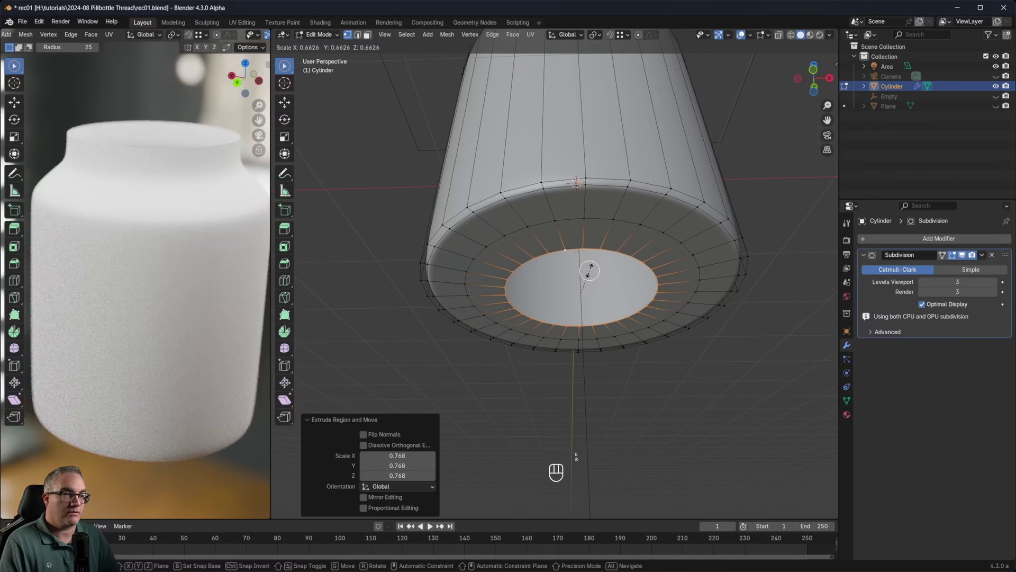
{"action": "key", "text": "e"}
{"action": "key", "text": "s"}
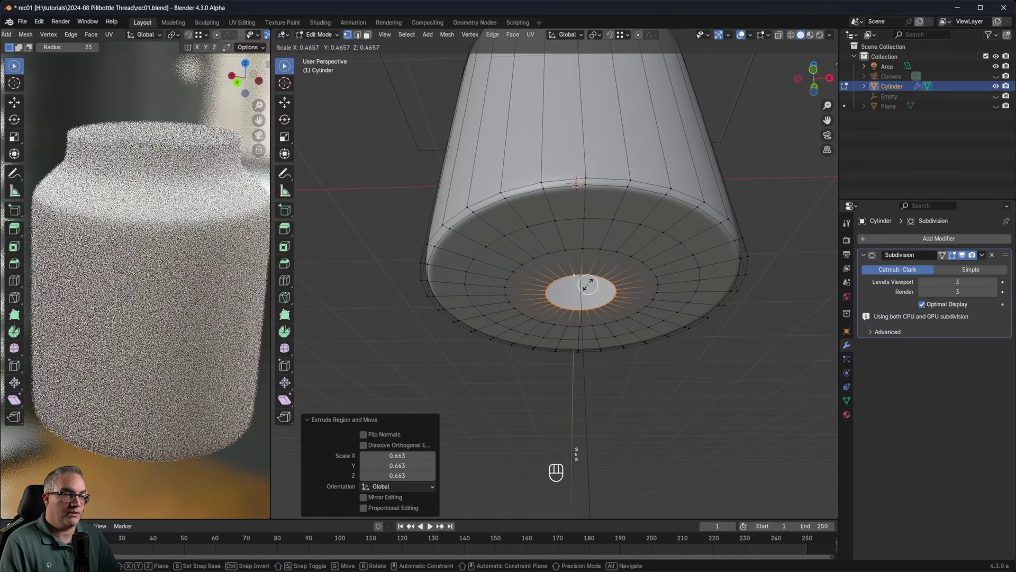
{"action": "left_click", "coordinate": [620, 290]}
{"action": "mouse_move", "coordinate": [621, 290]}
{"action": "middle_mouse_down"}
{"action": "mouse_move", "coordinate": [617, 256]}
{"action": "mouse_move", "coordinate": [615, 288]}
{"action": "mouse_move", "coordinate": [603, 294]}
{"action": "middle_mouse_up"}
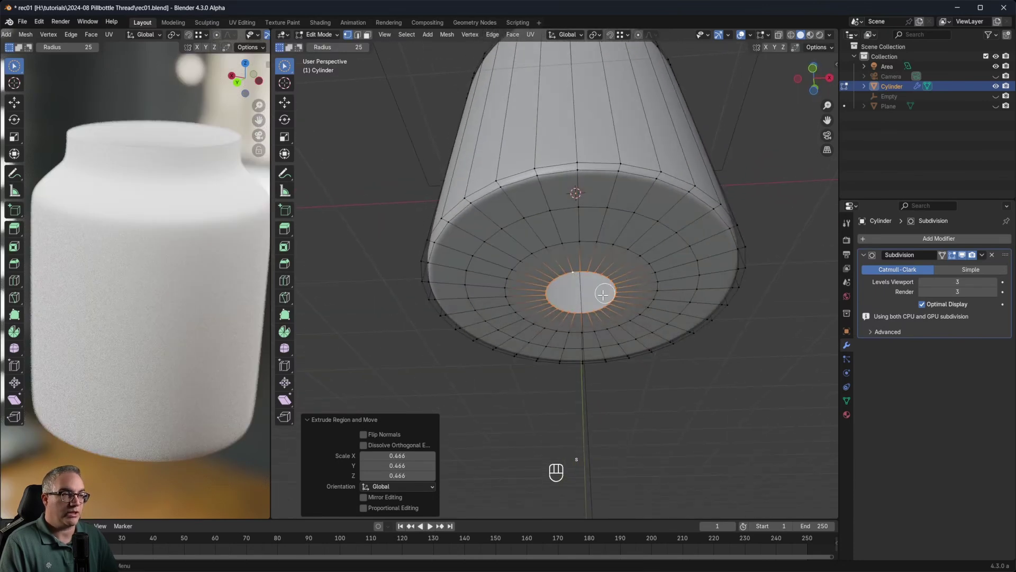
{"action": "key", "text": "f"}
{"action": "scroll", "coordinate": [604, 340], "scroll_direction": "up", "scroll_amount": 6}
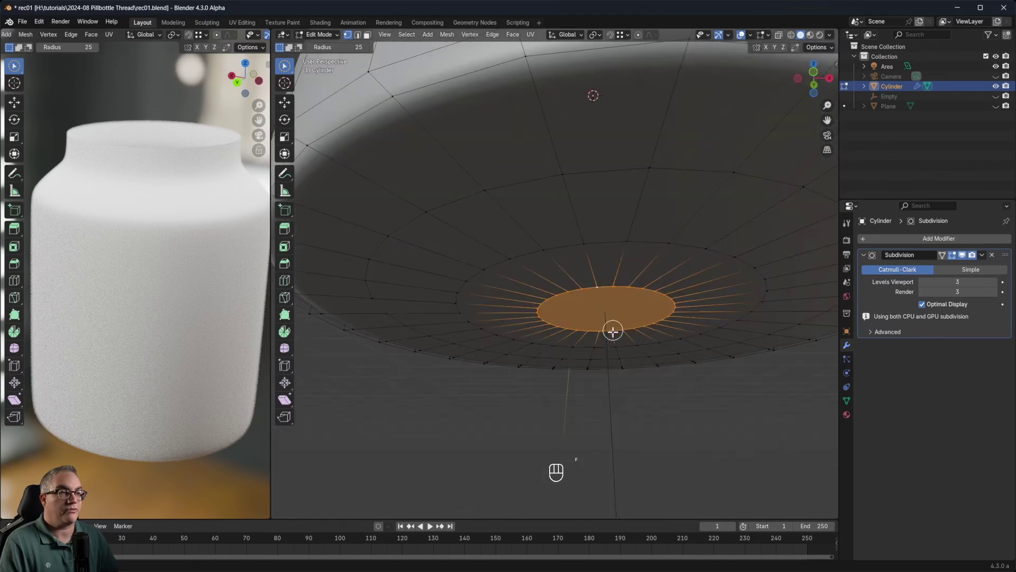
Step: Insert one loop cut around the bottle's body and slide it to just above the base, at a factor of about 0.91
{"action": "middle_click_drag", "start_coordinate": [618, 335], "coordinate": [574, 204]}
{"action": "scroll", "coordinate": [582, 191], "scroll_direction": "up", "scroll_amount": 2}
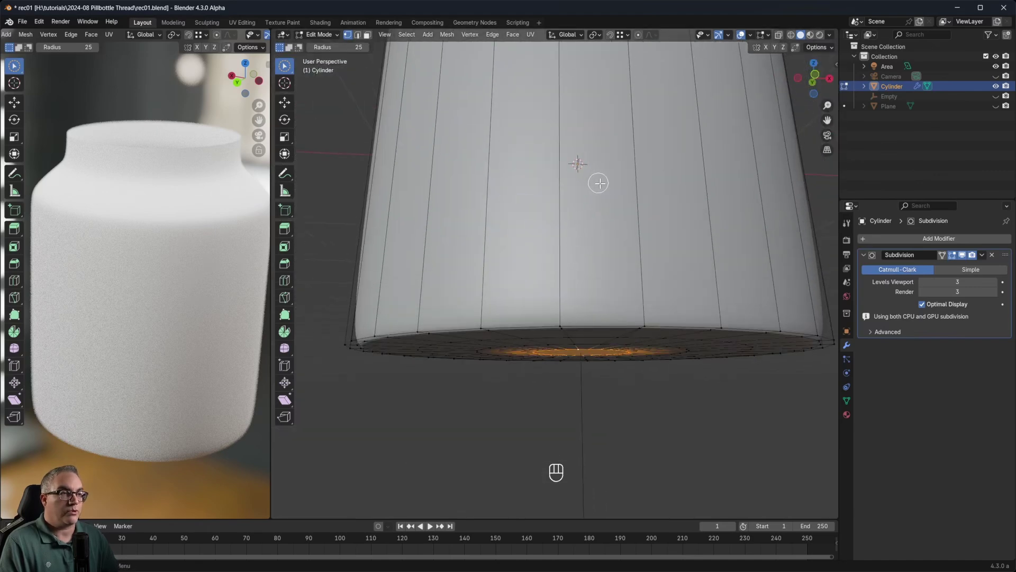
{"action": "key", "text": "ctrl+r"}
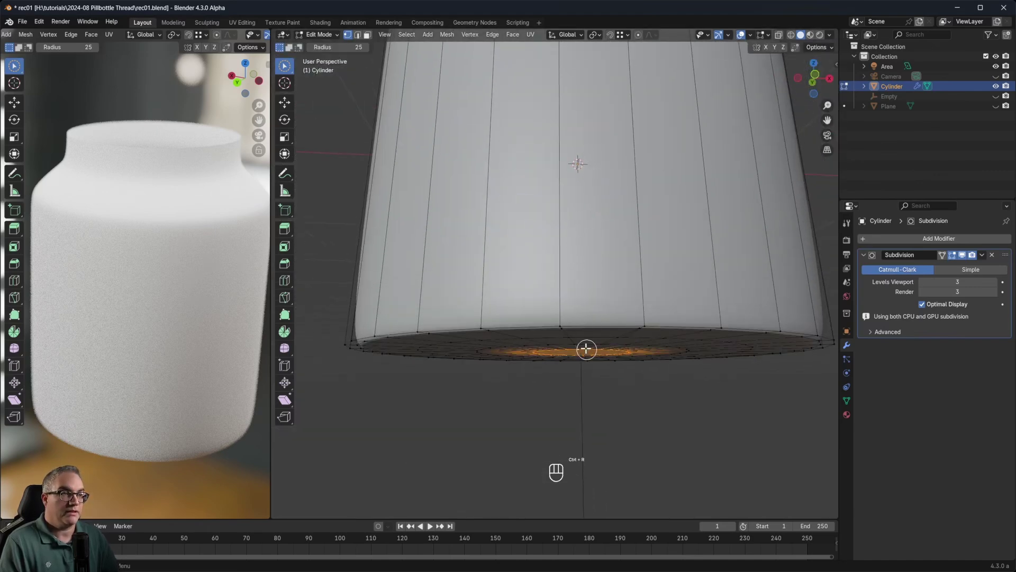
{"action": "key", "text": "Escape"}
{"action": "scroll", "coordinate": [601, 212], "scroll_direction": "down", "scroll_amount": 4}
{"action": "scroll", "coordinate": [602, 205], "scroll_direction": "up", "scroll_amount": 3}
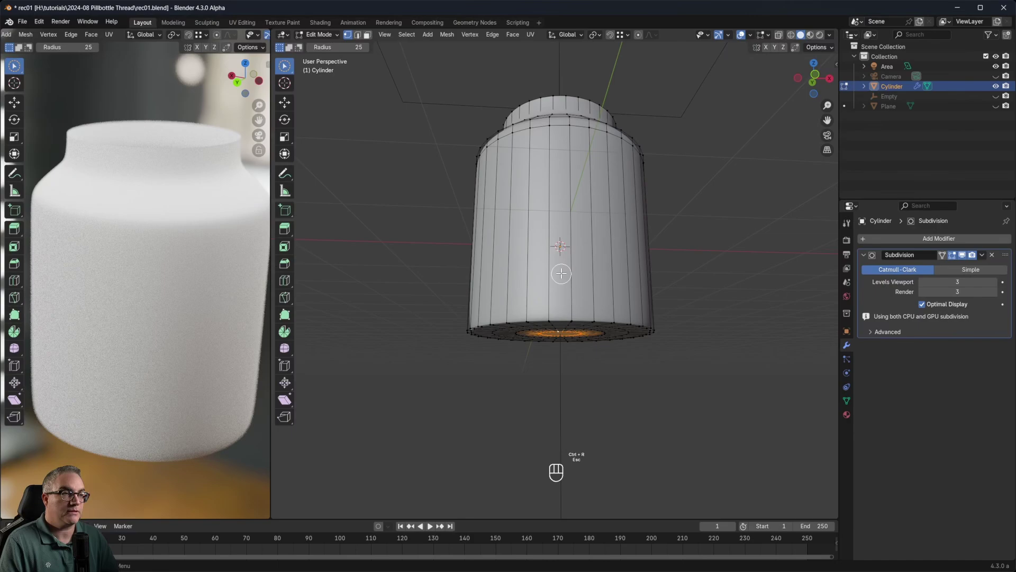
{"action": "key", "text": "ctrl+r"}
{"action": "left_click", "coordinate": [585, 199]}
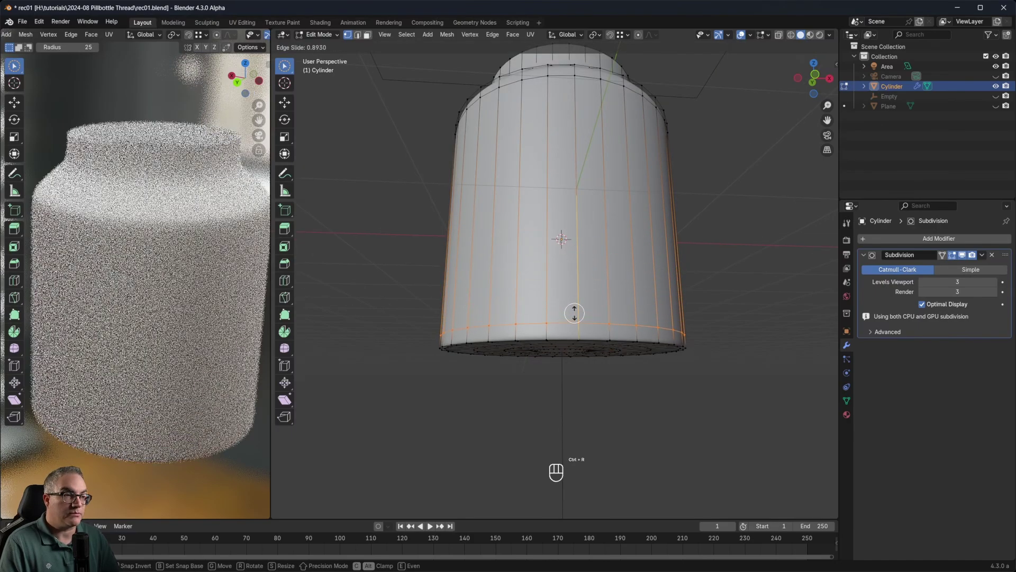
{"action": "left_click", "coordinate": [567, 352]}
Step: Select the outer edge loop at the bottle's base and scale it in to about 0.96
{"action": "scroll", "coordinate": [609, 371], "scroll_direction": "up", "scroll_amount": 4}
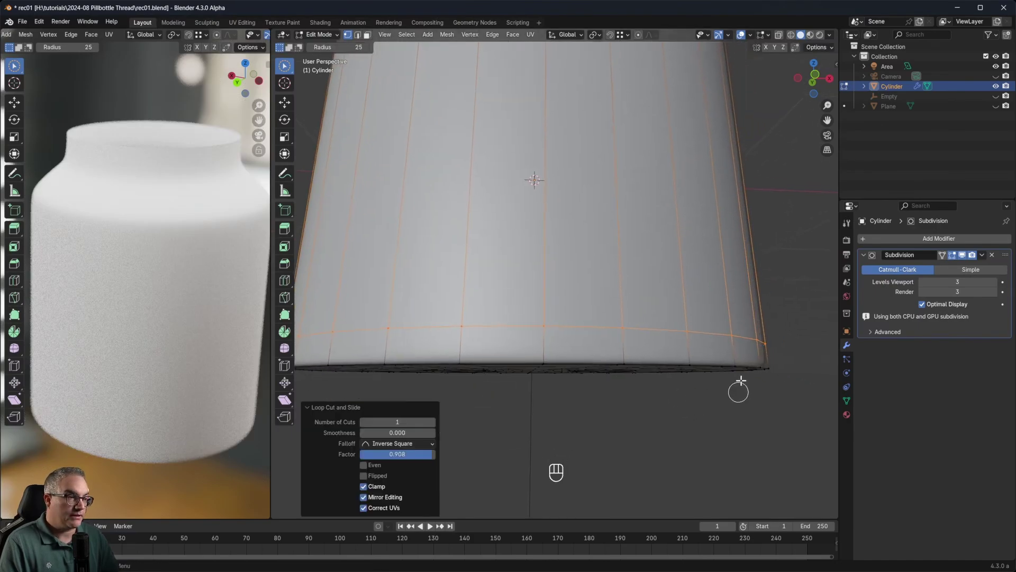
{"action": "key", "text": "alt+a"}
{"action": "left_click", "coordinate": [749, 365], "text": "alt"}
{"action": "key", "text": "s"}
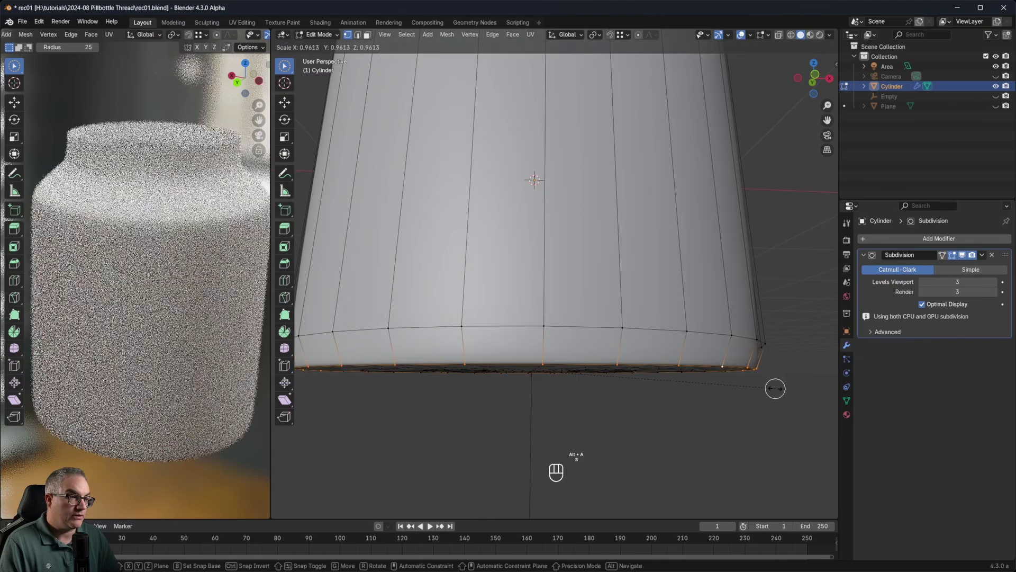
{"action": "left_click", "coordinate": [748, 379]}
Step: Slide the outer base loop up the body at a factor of about -0.49 and scale it out to about 1.009
{"action": "middle_click_drag", "start_coordinate": [748, 379], "coordinate": [752, 358]}
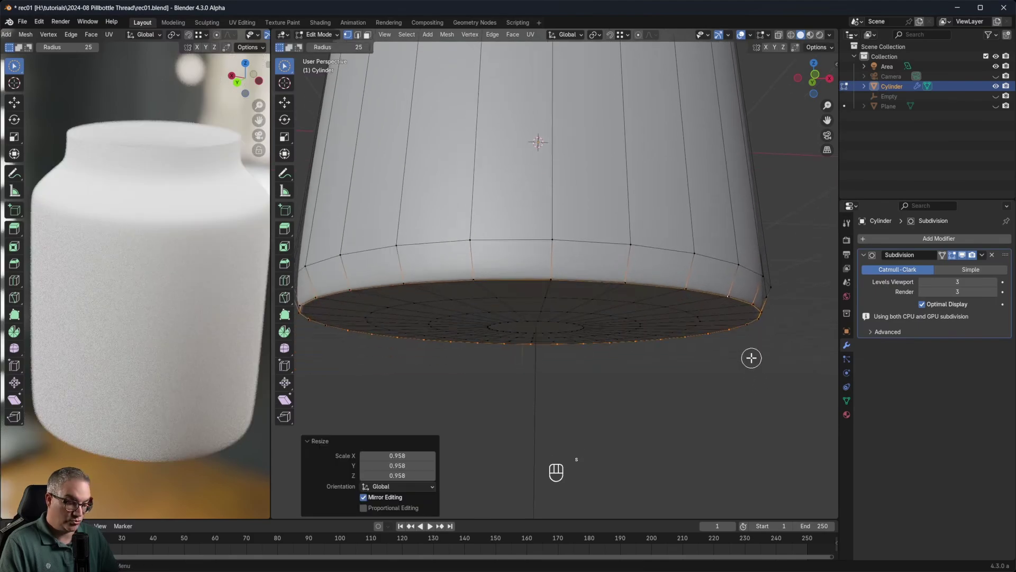
{"action": "key", "text": "g"}
{"action": "key", "text": "g"}
{"action": "left_click", "coordinate": [756, 351]}
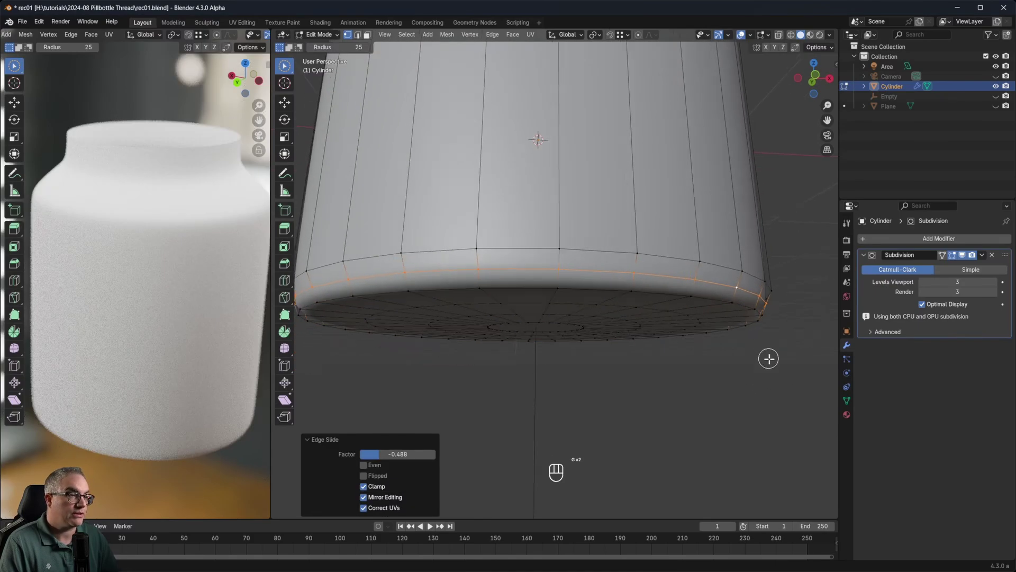
{"action": "mouse_move", "coordinate": [769, 358]}
{"action": "middle_mouse_down"}
{"action": "mouse_move", "coordinate": [786, 366]}
{"action": "mouse_move", "coordinate": [765, 370]}
{"action": "middle_mouse_up"}
{"action": "key", "text": "s"}
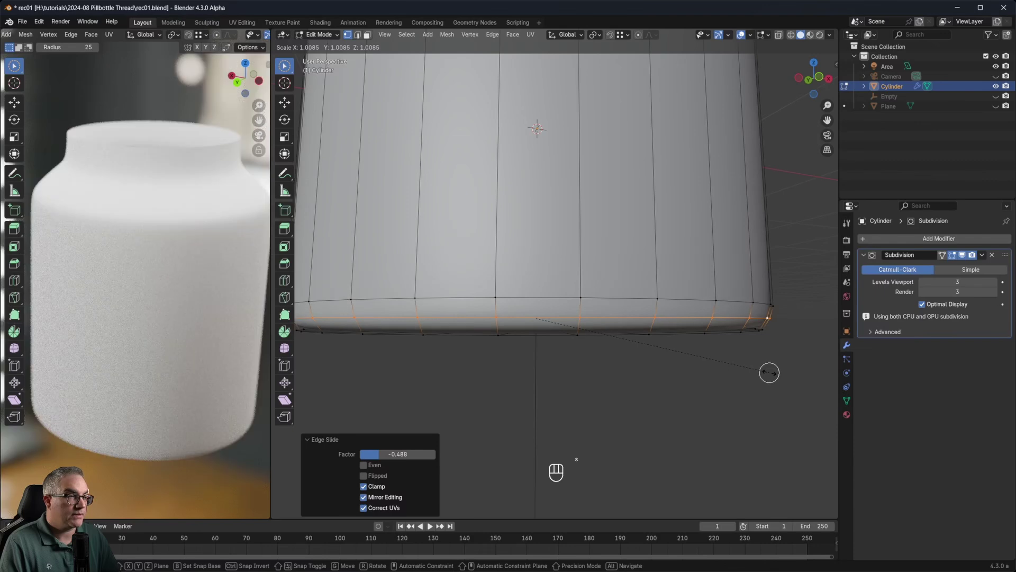
{"action": "left_click", "coordinate": [769, 372]}
Step: In front view, select the support loop at the lower end of the body and slide it slightly upwards, at a factor of about -0.02
{"action": "scroll", "coordinate": [772, 323], "scroll_direction": "down", "scroll_amount": 4}
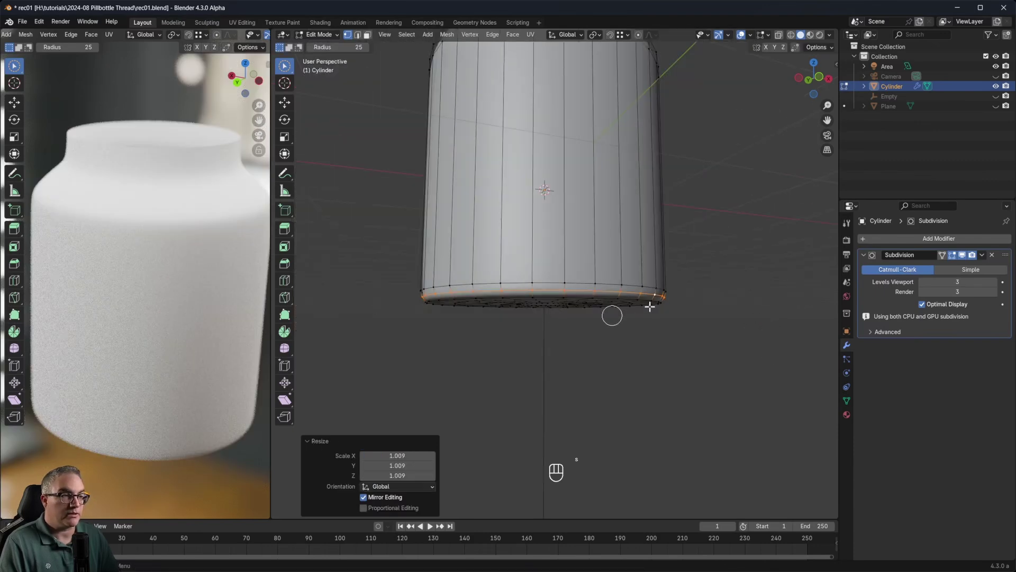
{"action": "key", "text": "KP_1"}
{"action": "scroll", "coordinate": [660, 315], "scroll_direction": "up", "scroll_amount": 5}
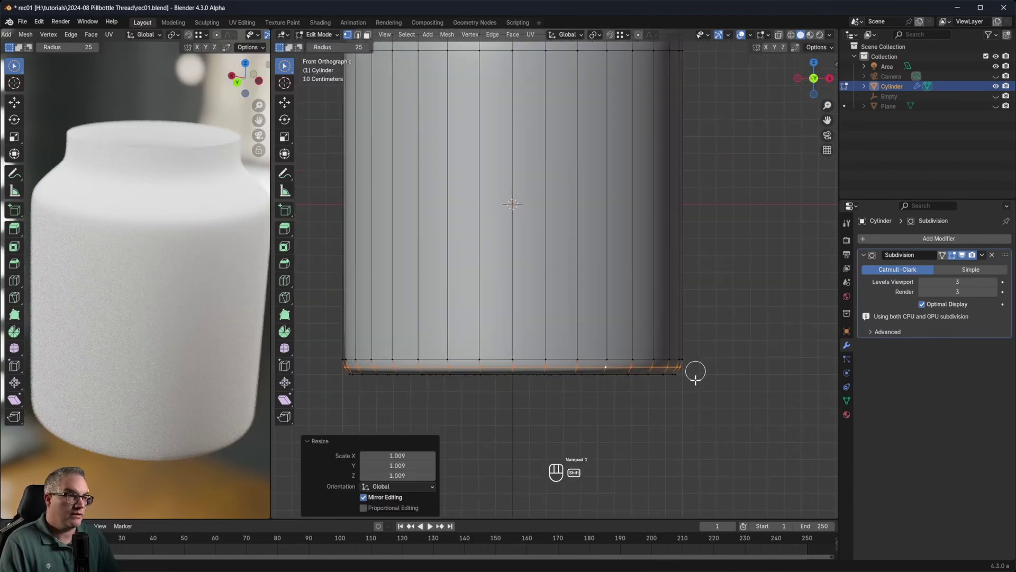
{"action": "left_click", "coordinate": [666, 397], "text": "alt"}
{"action": "key", "text": "g"}
{"action": "key", "text": "g"}
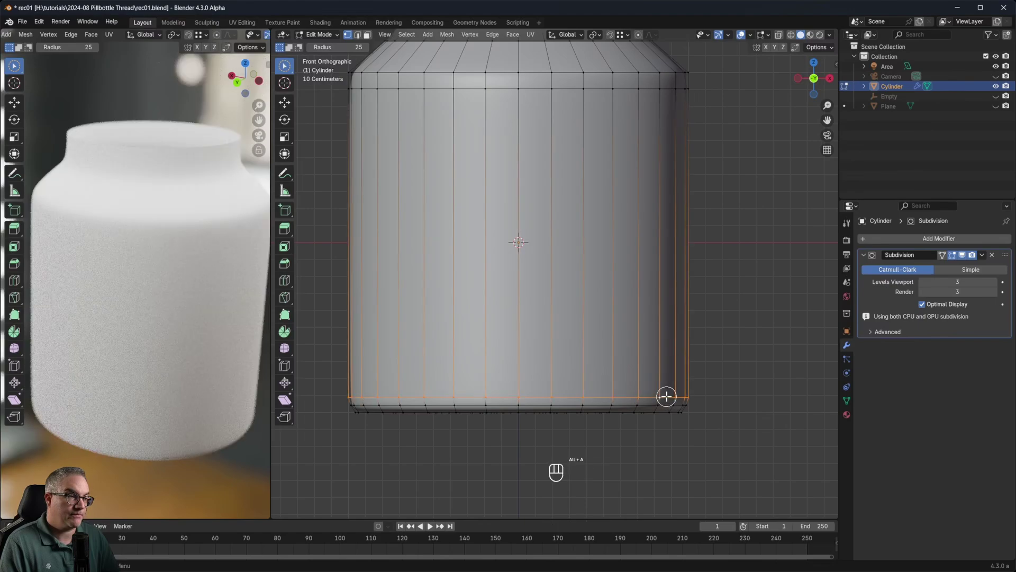
{"action": "left_click", "coordinate": [666, 393]}
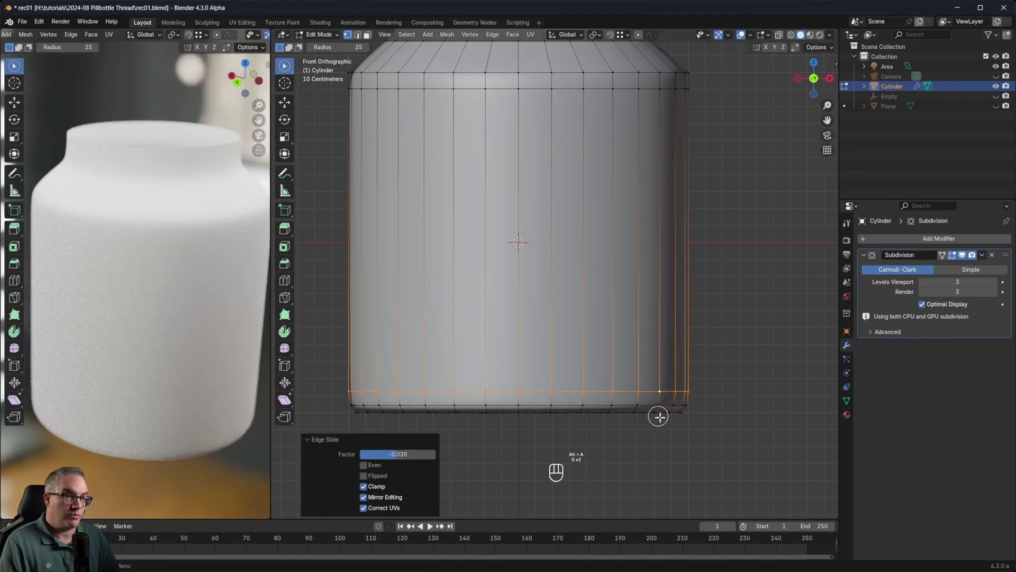
Step: Select the rounding loop between the lowest body loop and the base and slide it upwards at a factor of about -0.23
{"action": "key", "text": "alt+a"}
{"action": "left_click", "coordinate": [652, 404], "text": "alt+shift"}
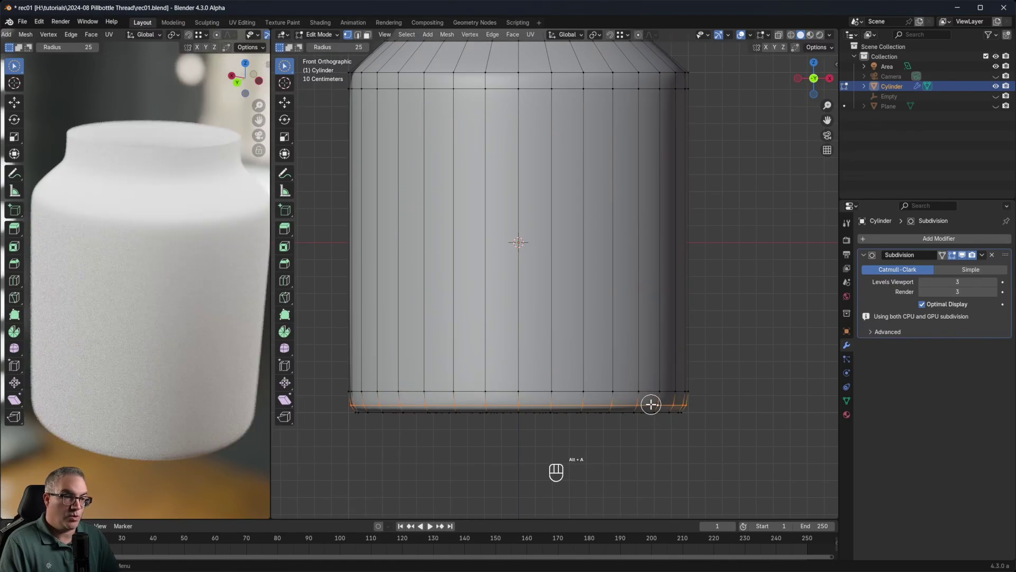
{"action": "key", "text": "g"}
{"action": "key", "text": "g"}
{"action": "left_click", "coordinate": [648, 402]}
Step: Select the open edge loop at the top of the bottle's neck and duplicate it in place
{"action": "middle_click_drag", "start_coordinate": [648, 241], "coordinate": [642, 381], "text": "shift"}
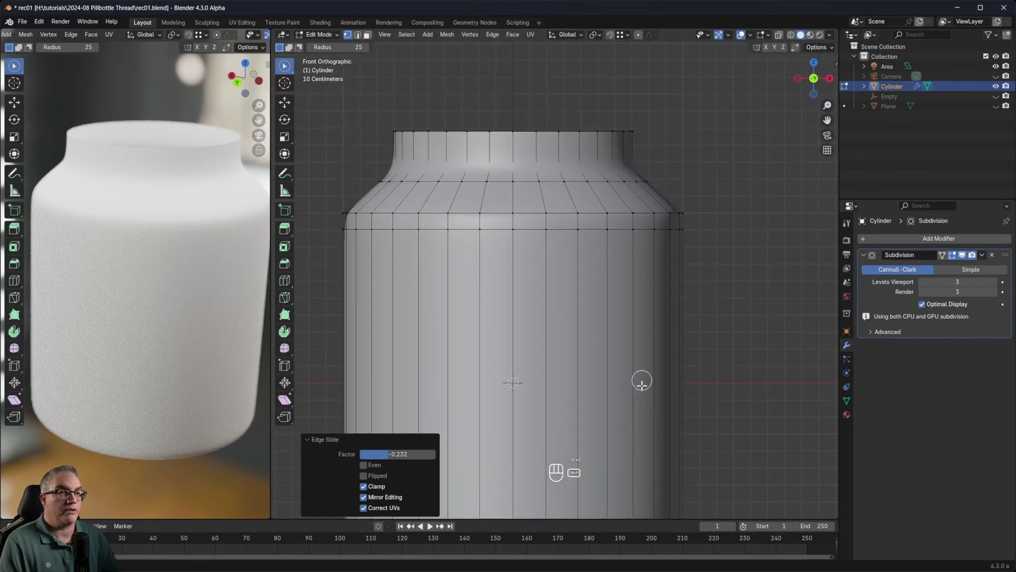
{"action": "middle_click_drag", "start_coordinate": [471, 181], "coordinate": [504, 308], "text": "shift"}
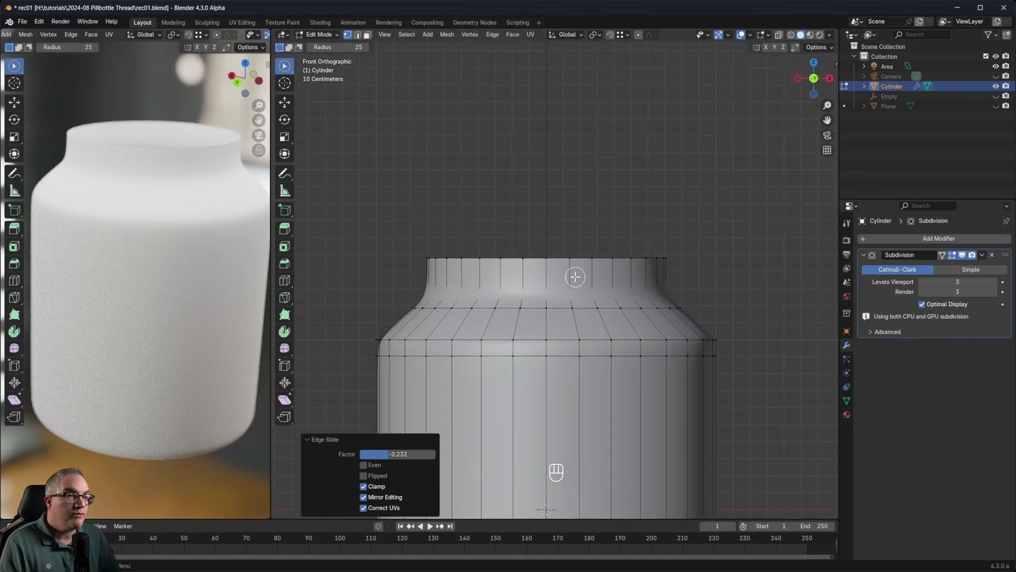
{"action": "middle_click_drag", "start_coordinate": [575, 277], "coordinate": [569, 311]}
{"action": "scroll", "coordinate": [569, 311], "scroll_direction": "up", "scroll_amount": 5}
{"action": "scroll", "coordinate": [569, 311], "scroll_direction": "down", "scroll_amount": 6}
{"action": "scroll", "coordinate": [569, 311], "scroll_direction": "up", "scroll_amount": 5}
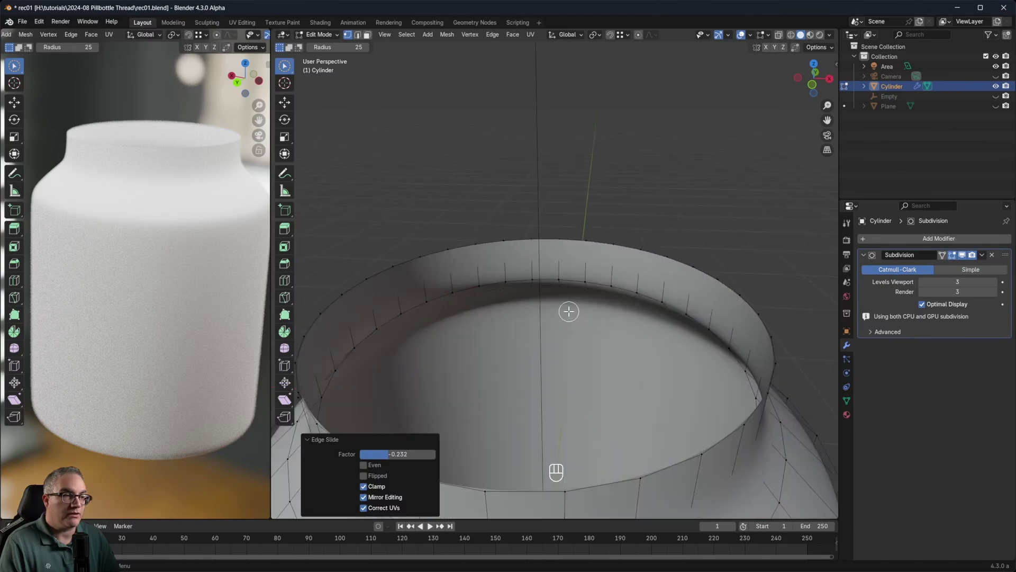
{"action": "scroll", "coordinate": [152, 288], "scroll_direction": "down", "scroll_amount": 2}
{"action": "scroll", "coordinate": [157, 290], "scroll_direction": "up", "scroll_amount": 1}
{"action": "scroll", "coordinate": [566, 347], "scroll_direction": "down", "scroll_amount": 2}
{"action": "middle_click_drag", "start_coordinate": [567, 348], "coordinate": [564, 332]}
{"action": "left_click", "coordinate": [579, 294], "text": "alt"}
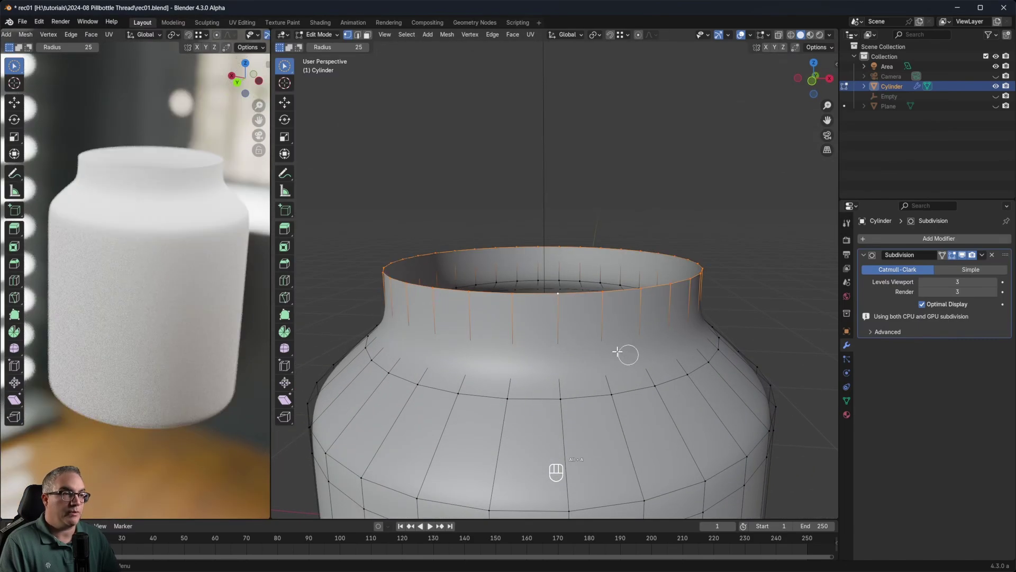
{"action": "scroll", "coordinate": [628, 351], "scroll_direction": "down", "scroll_amount": 2}
{"action": "scroll", "coordinate": [617, 346], "scroll_direction": "up", "scroll_amount": 2}
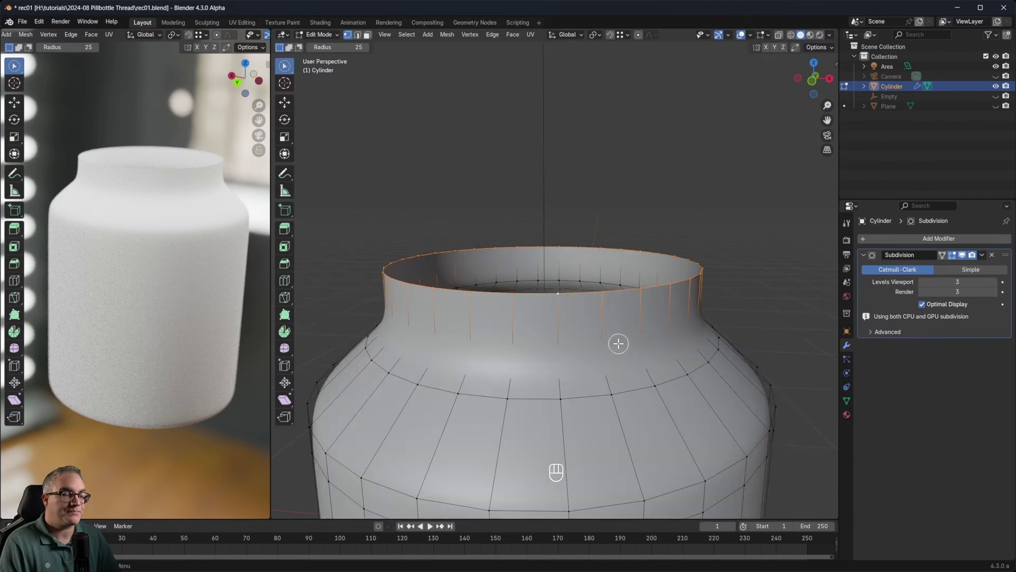
{"action": "middle_click_drag", "start_coordinate": [617, 342], "coordinate": [647, 370]}
{"action": "key", "text": "KP_7"}
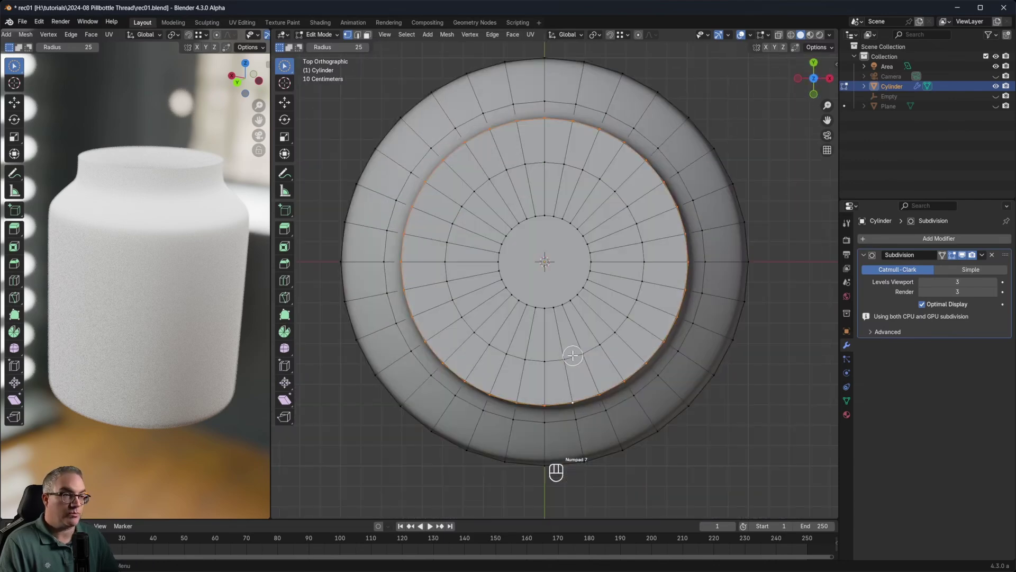
{"action": "key", "text": "shift+d"}
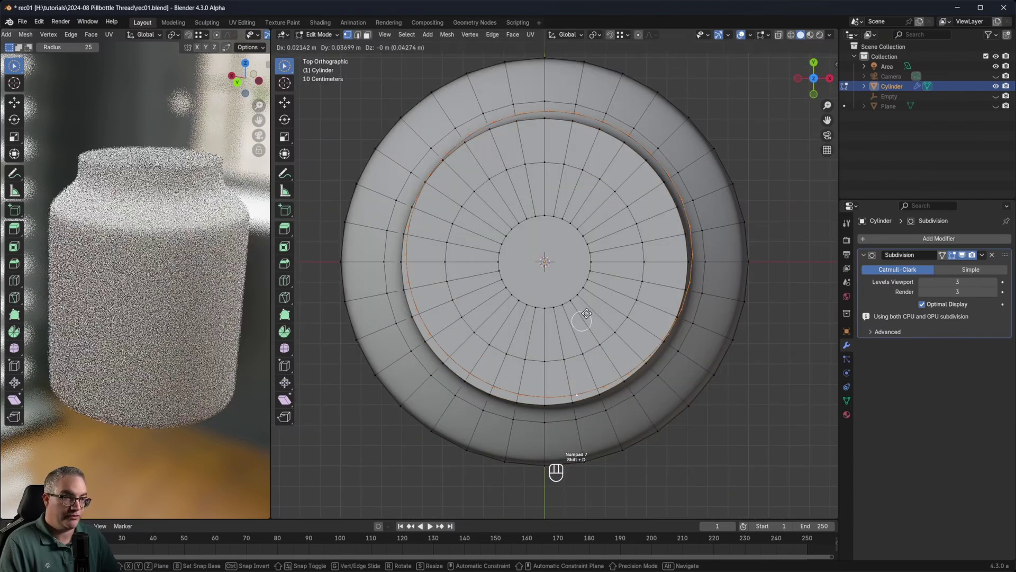
{"action": "key", "text": "Escape"}
Step: Separate the duplicated neck loop from the bottle into its own object
{"action": "middle_click_drag", "start_coordinate": [593, 316], "coordinate": [582, 297]}
{"action": "key", "text": "p"}
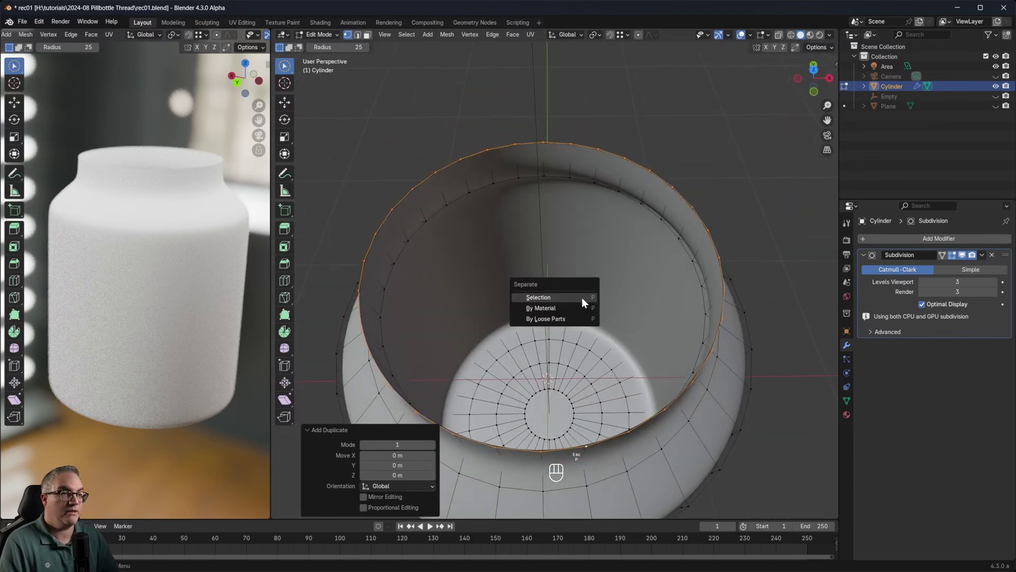
{"action": "left_click", "coordinate": [582, 298]}
Step: Hide the bottle object and open the separated neck ring in Edit Mode
{"action": "middle_click_drag", "start_coordinate": [656, 331], "coordinate": [644, 298]}
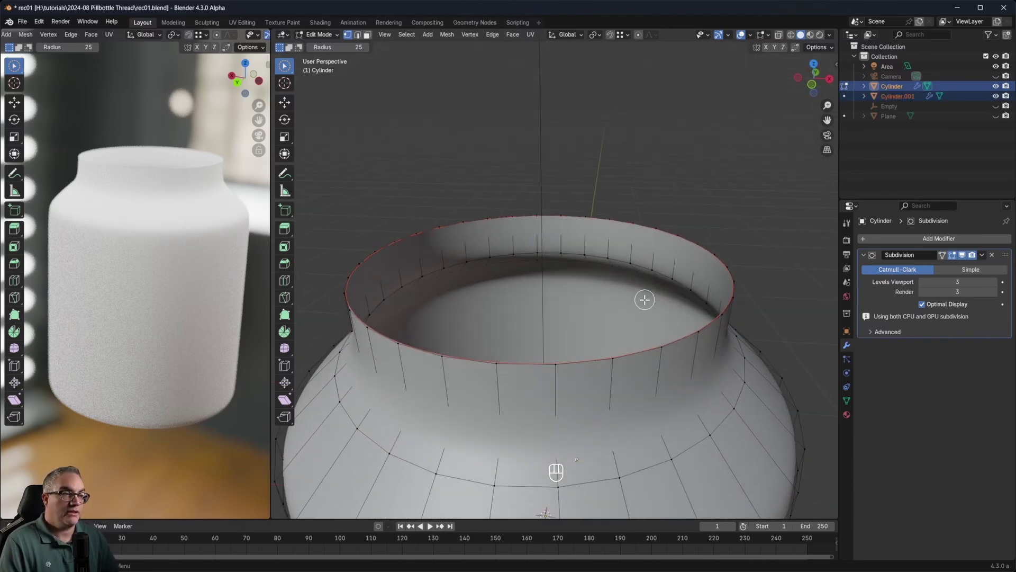
{"action": "left_click", "coordinate": [995, 86]}
{"action": "left_click", "coordinate": [935, 96]}
{"action": "key", "text": "Tab"}
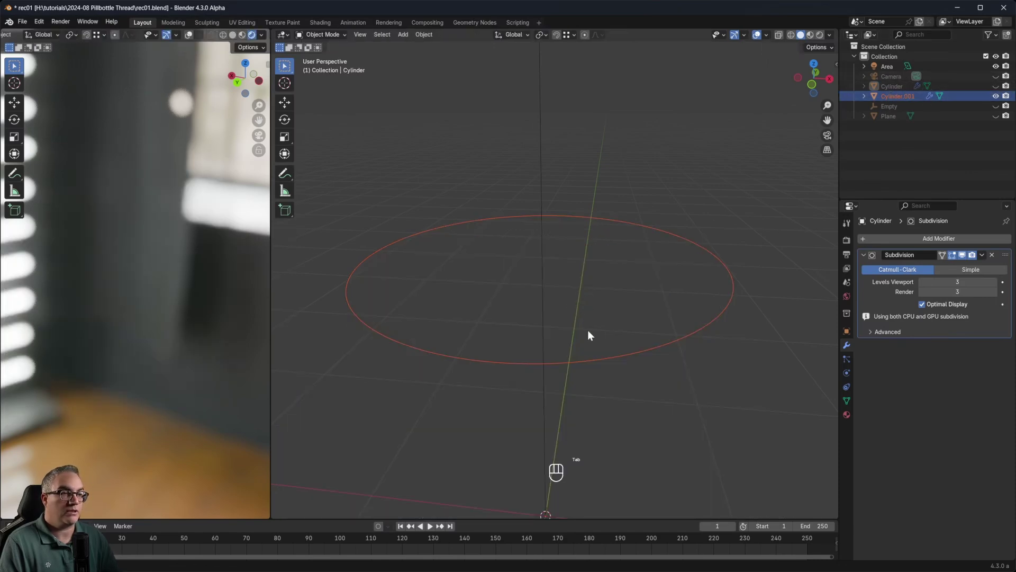
{"action": "key", "text": "Tab"}
Step: Delete all vertices of the separated neck ring except the one lying on the positive X axis
{"action": "middle_click_drag", "start_coordinate": [674, 336], "coordinate": [726, 355]}
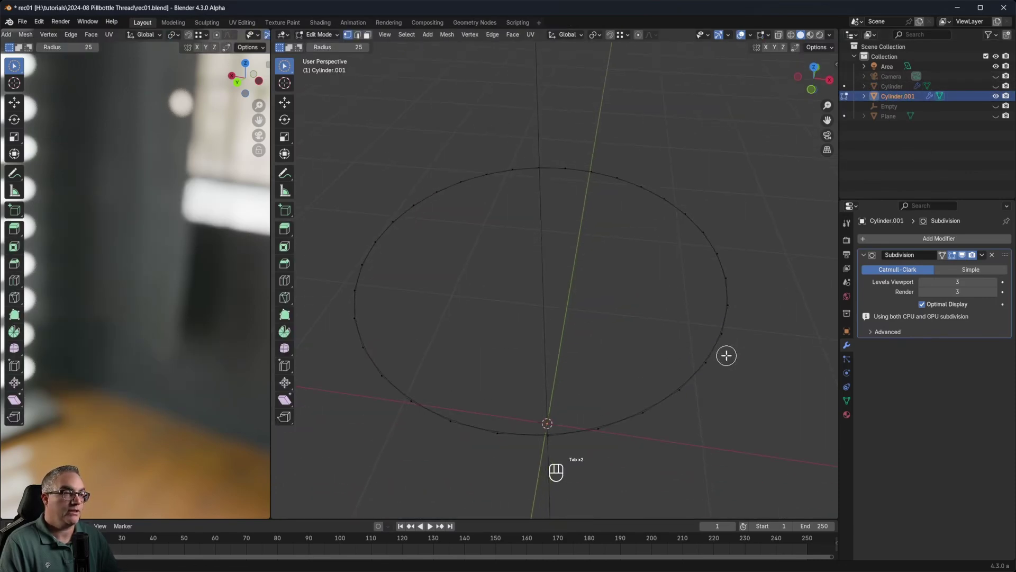
{"action": "key", "text": "KP_7"}
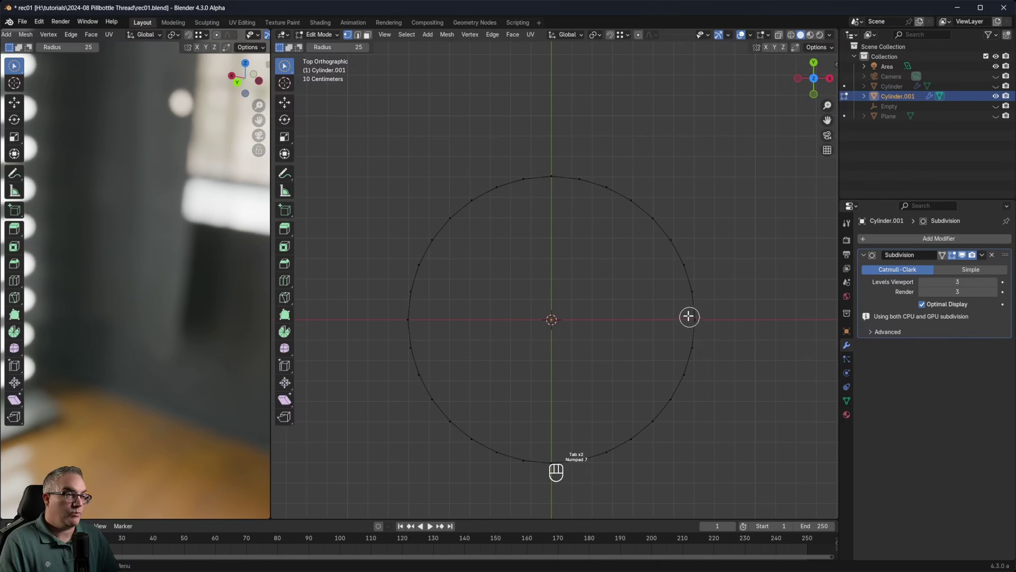
{"action": "key", "text": "a"}
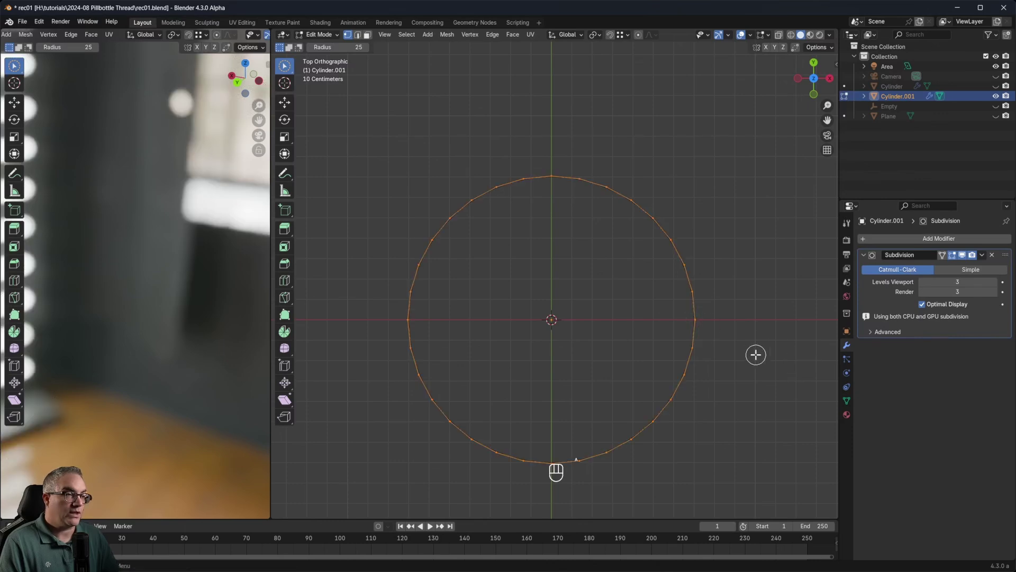
{"action": "right_click", "coordinate": [698, 318], "text": "shift"}
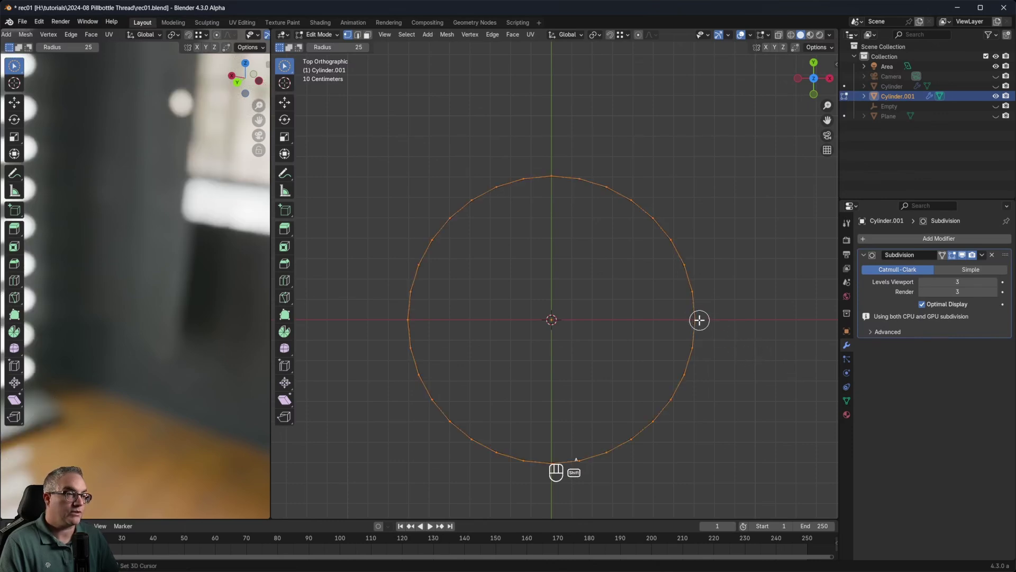
{"action": "left_click", "coordinate": [699, 320]}
{"action": "left_click", "coordinate": [410, 36]}
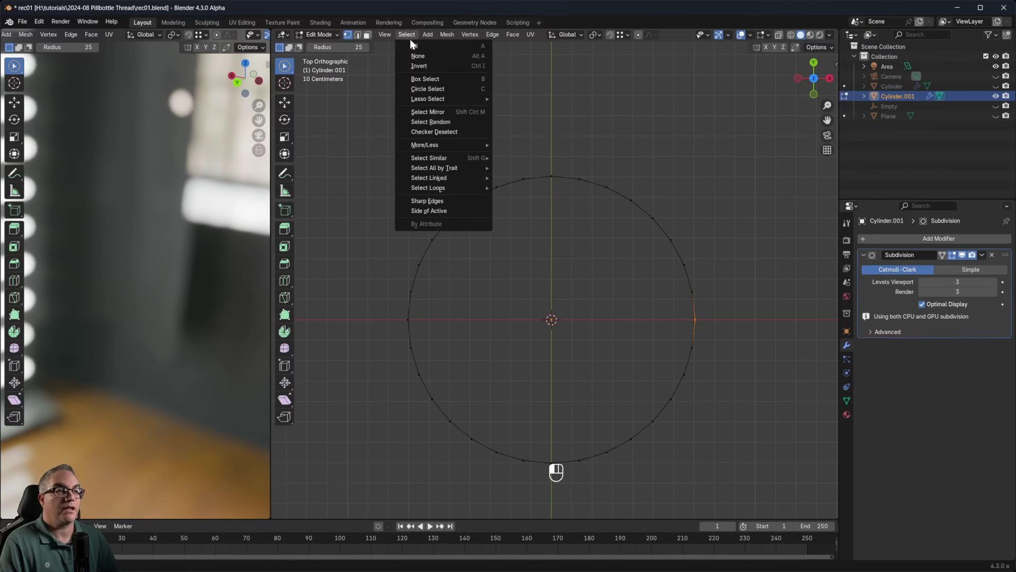
{"action": "left_click", "coordinate": [418, 64]}
{"action": "key", "text": "x"}
{"action": "left_click", "coordinate": [739, 335]}
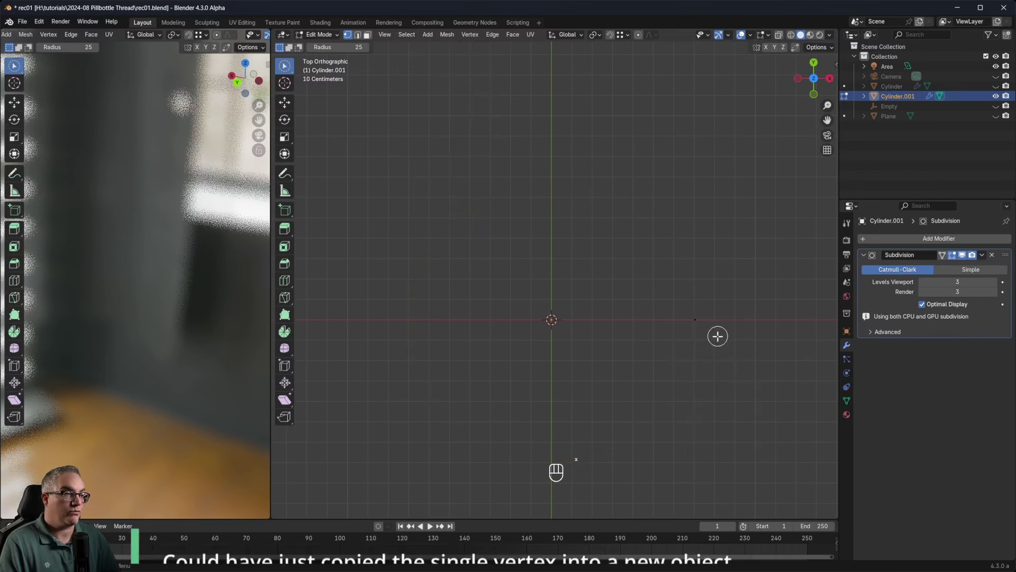
Step: Unhide the bottle object and frame its neck rim with the remaining vertex in front view
{"action": "middle_click_drag", "start_coordinate": [740, 334], "coordinate": [744, 309]}
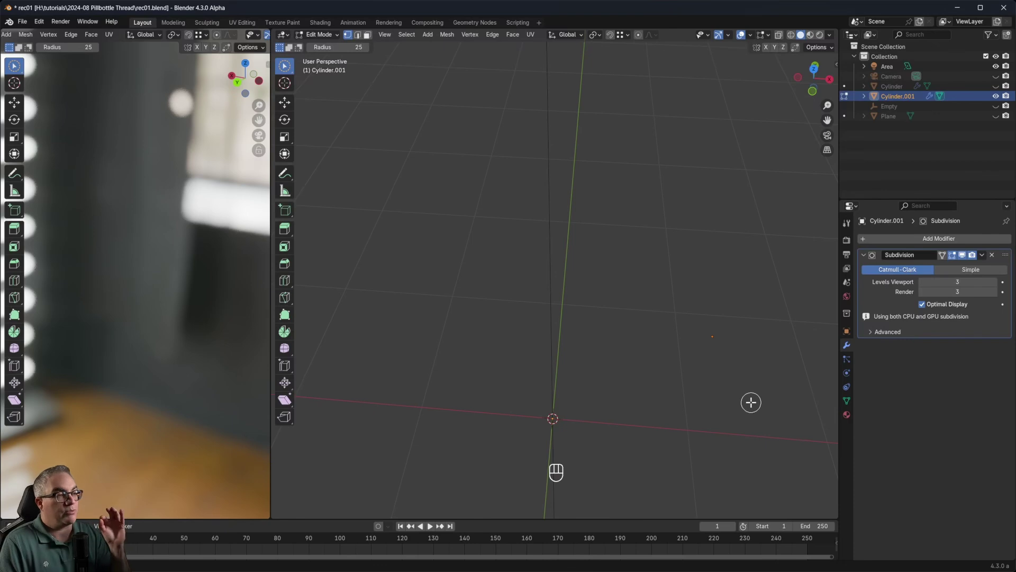
{"action": "key", "text": "KP_1"}
{"action": "scroll", "coordinate": [609, 390], "scroll_direction": "up", "scroll_amount": 2}
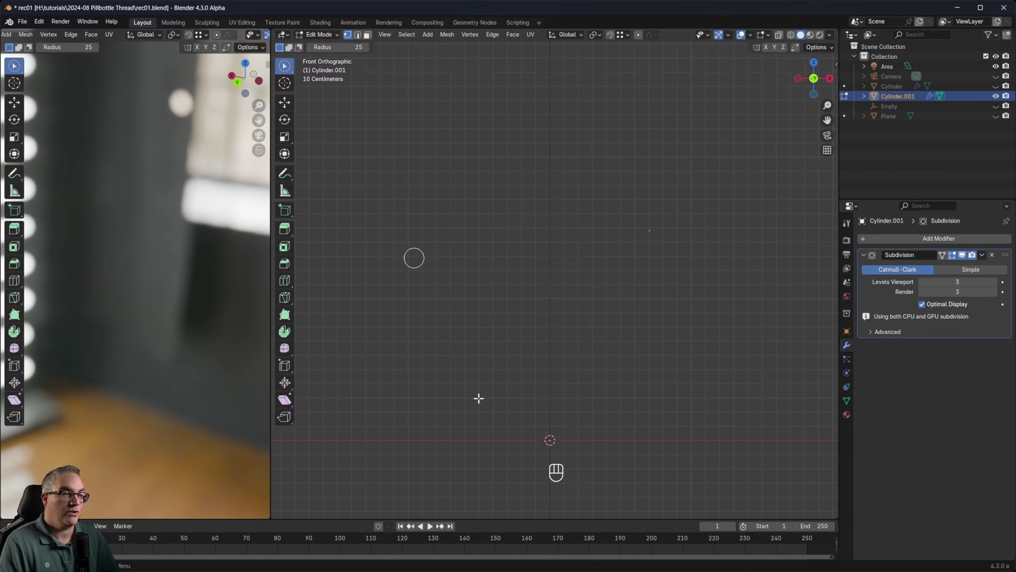
{"action": "scroll", "coordinate": [702, 240], "scroll_direction": "up", "scroll_amount": 1}
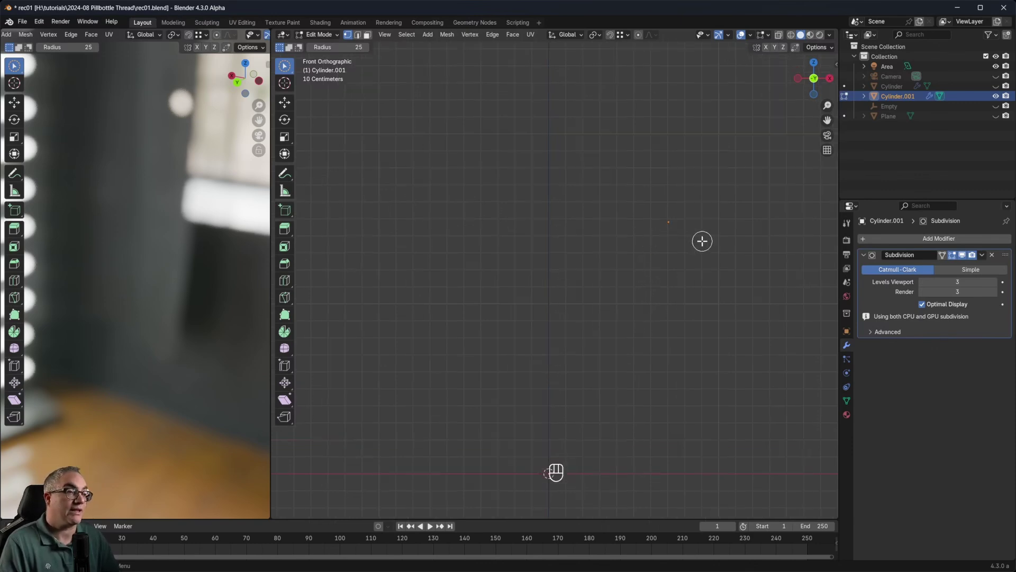
{"action": "scroll", "coordinate": [702, 239], "scroll_direction": "up", "scroll_amount": 2}
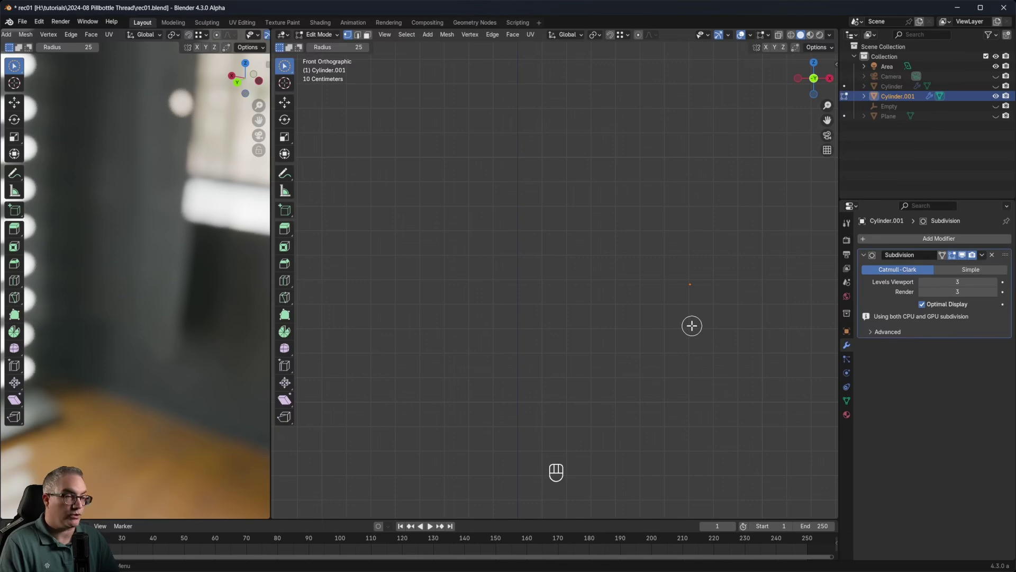
{"action": "scroll", "coordinate": [692, 325], "scroll_direction": "up", "scroll_amount": 2}
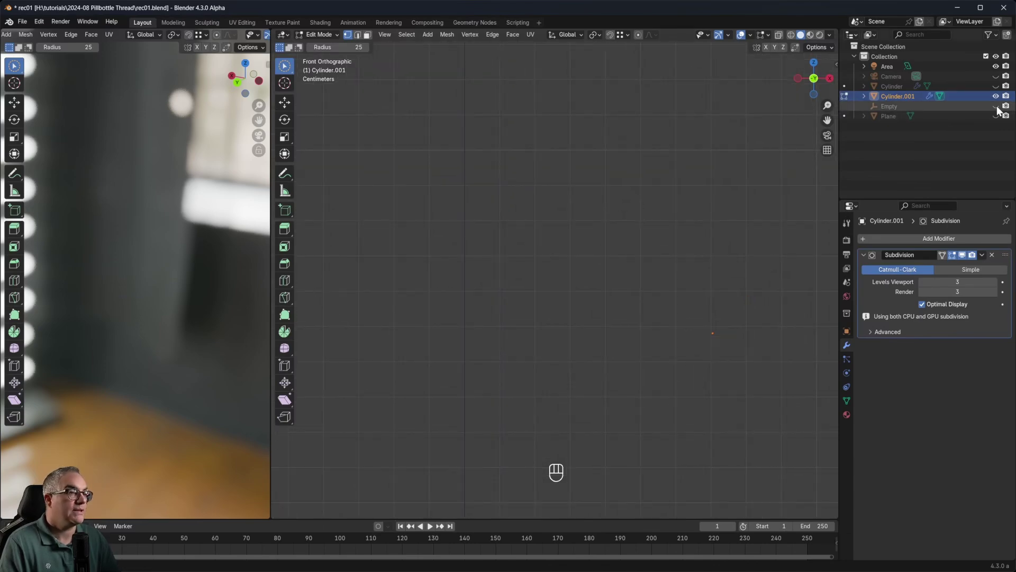
{"action": "left_click", "coordinate": [996, 86]}
{"action": "middle_click_drag", "start_coordinate": [743, 393], "coordinate": [713, 386], "text": "shift"}
{"action": "scroll", "coordinate": [682, 389], "scroll_direction": "down", "scroll_amount": 5}
{"action": "scroll", "coordinate": [674, 366], "scroll_direction": "up", "scroll_amount": 3}
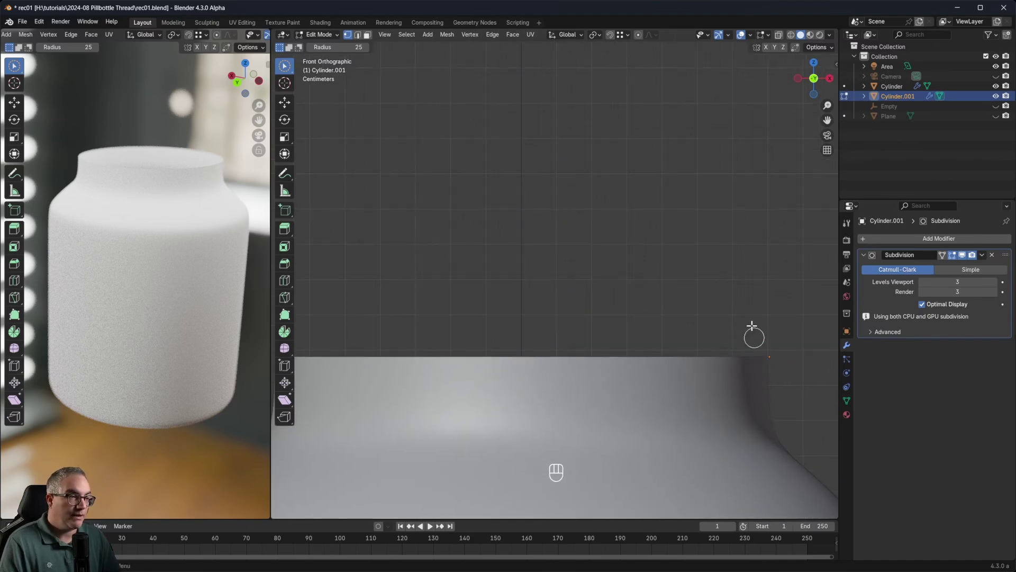
{"action": "scroll", "coordinate": [788, 339], "scroll_direction": "down", "scroll_amount": 1}
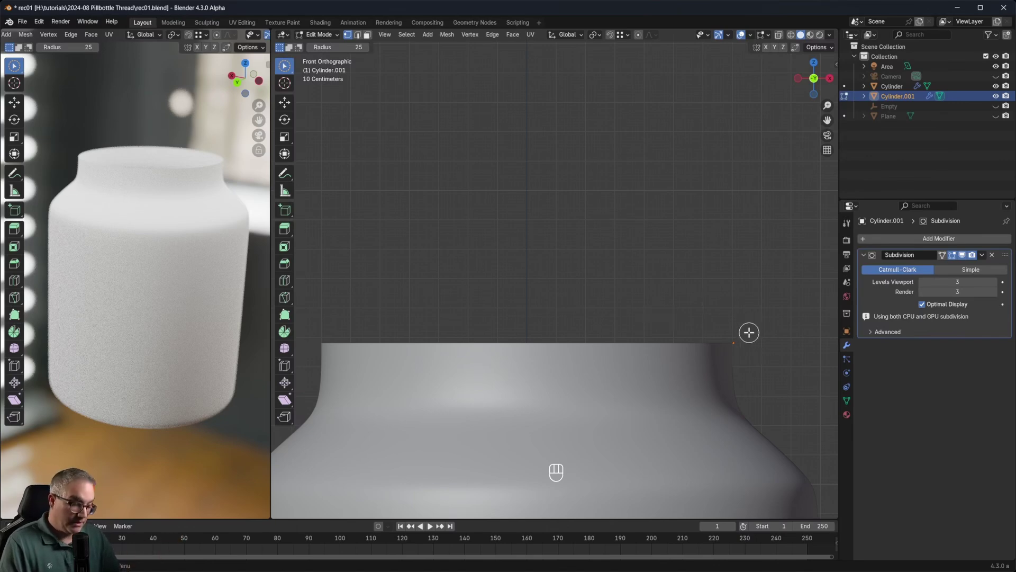
Step: Extrude the vertex into a thread profile: about 0.054 m up, 0.05 m diagonally outward, 0.059 m diagonally back inward, and 0.057 m straight up
{"action": "key", "text": "g"}
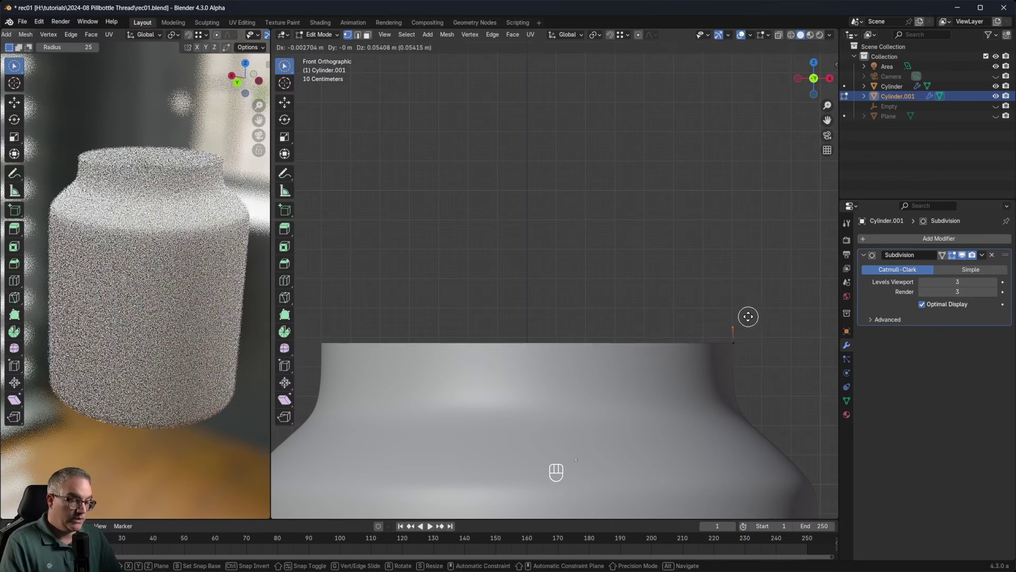
{"action": "left_click", "coordinate": [748, 317]}
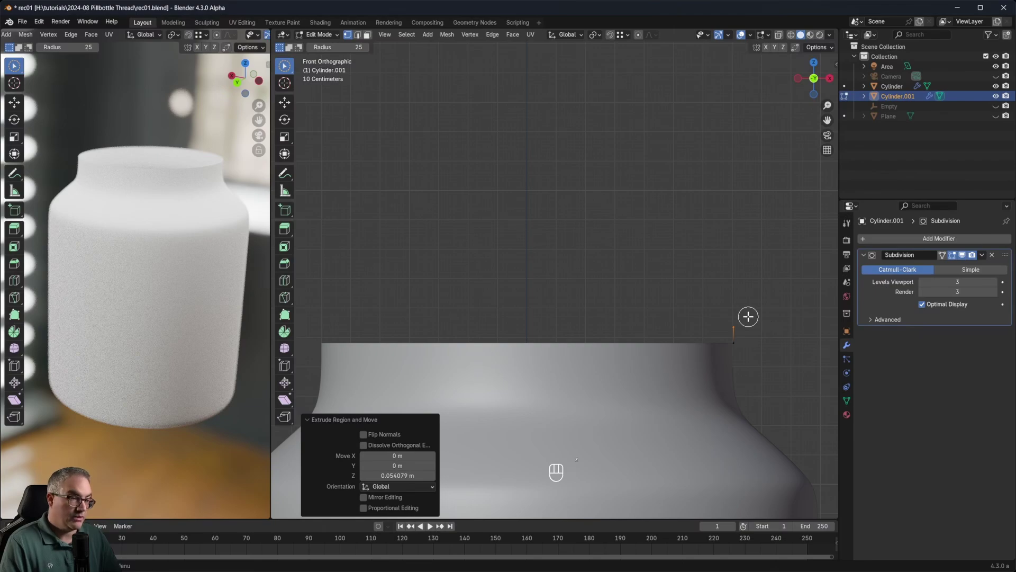
{"action": "key", "text": "e"}
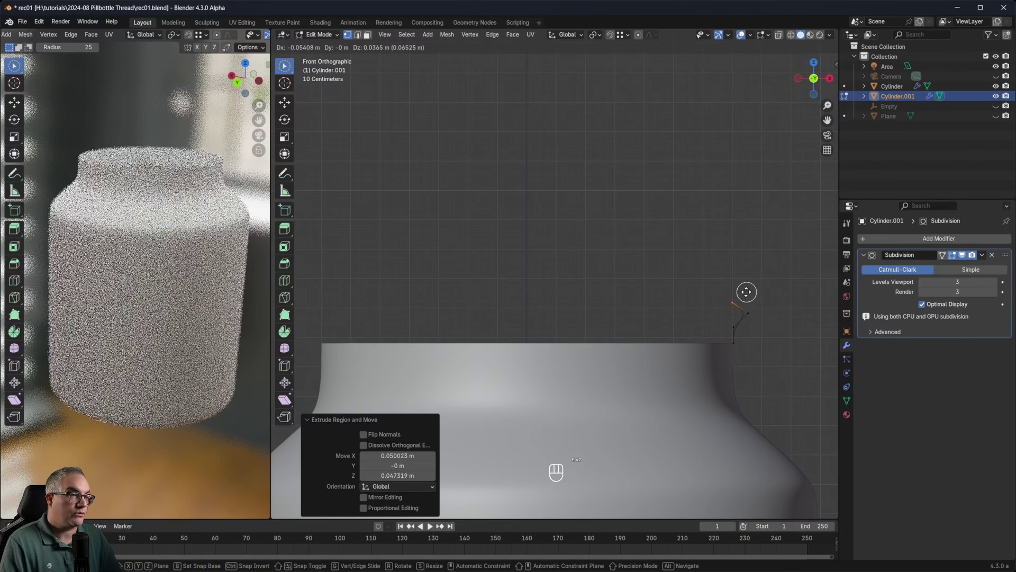
{"action": "key", "text": "z"}
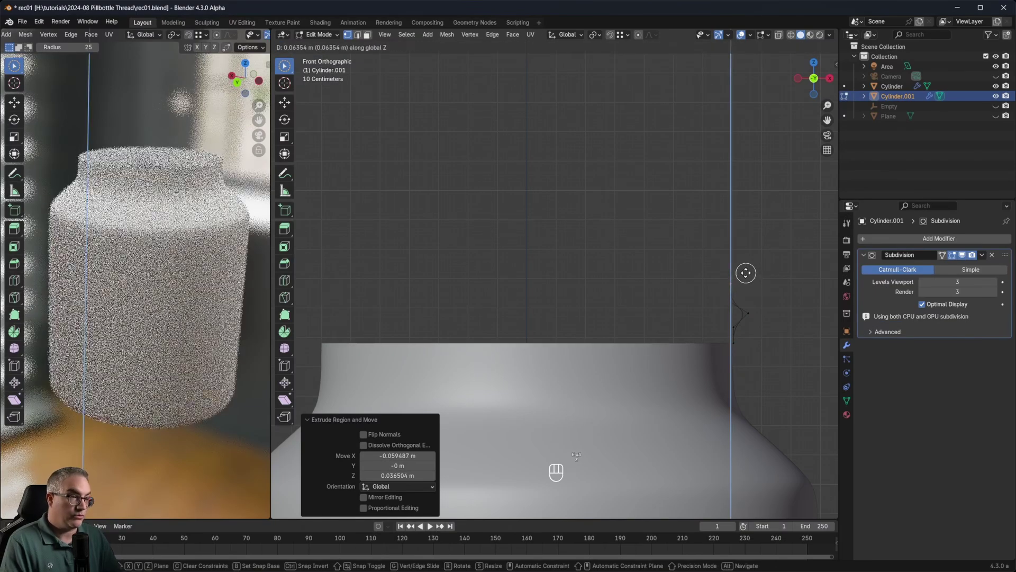
{"action": "left_click", "coordinate": [745, 273]}
Step: Move the profile's upper inner corner vertex along X, snapping it in line with the lower inner corner vertex
{"action": "scroll", "coordinate": [688, 366], "scroll_direction": "up", "scroll_amount": 4}
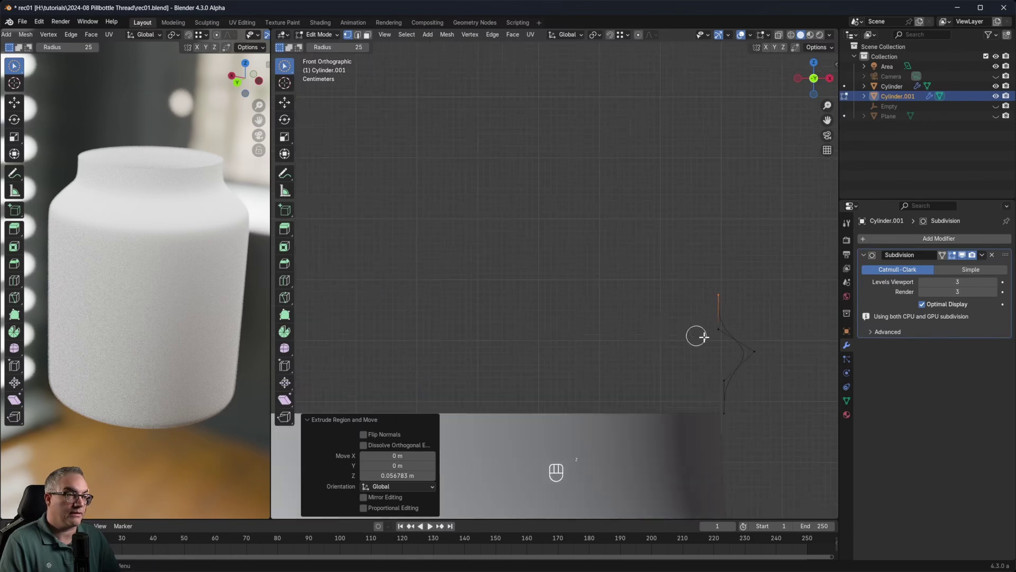
{"action": "scroll", "coordinate": [703, 337], "scroll_direction": "up", "scroll_amount": 3}
{"action": "middle_click_drag", "start_coordinate": [699, 344], "coordinate": [400, 234], "text": "shift"}
{"action": "scroll", "coordinate": [588, 325], "scroll_direction": "up", "scroll_amount": 1}
{"action": "middle_click_drag", "start_coordinate": [638, 337], "coordinate": [657, 371], "text": "shift"}
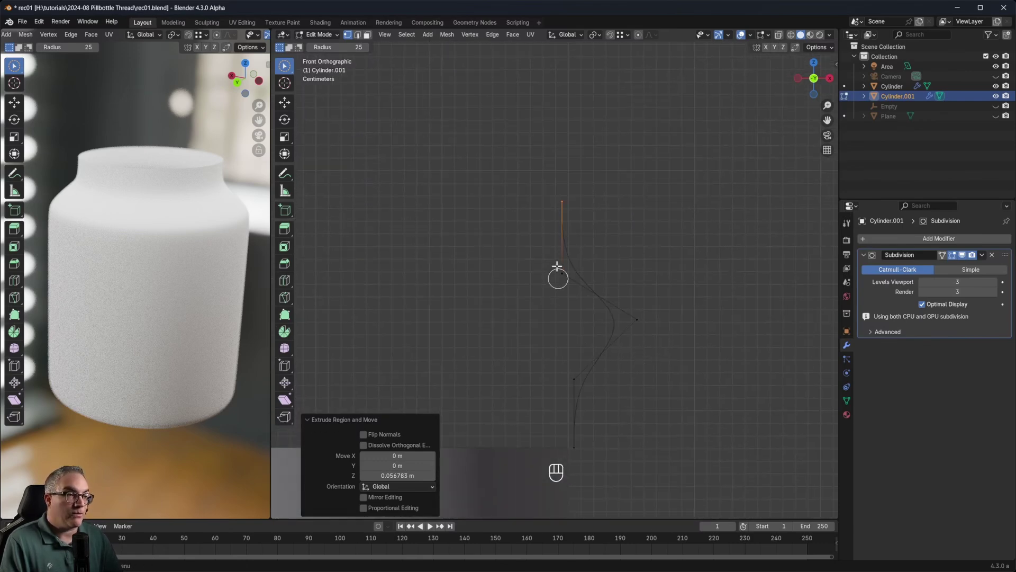
{"action": "left_click", "coordinate": [561, 273]}
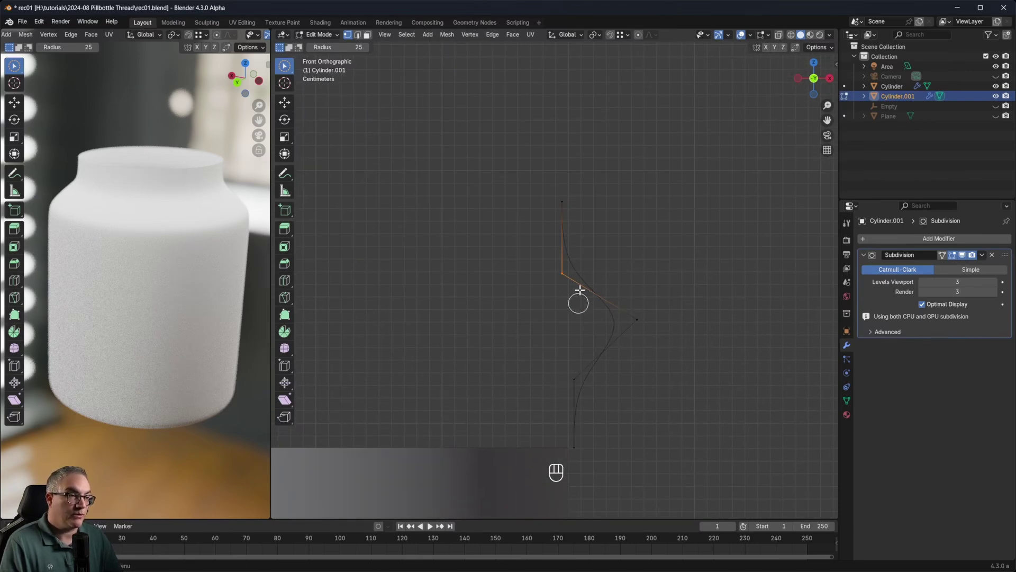
{"action": "key", "text": "g"}
{"action": "key", "text": "x"}
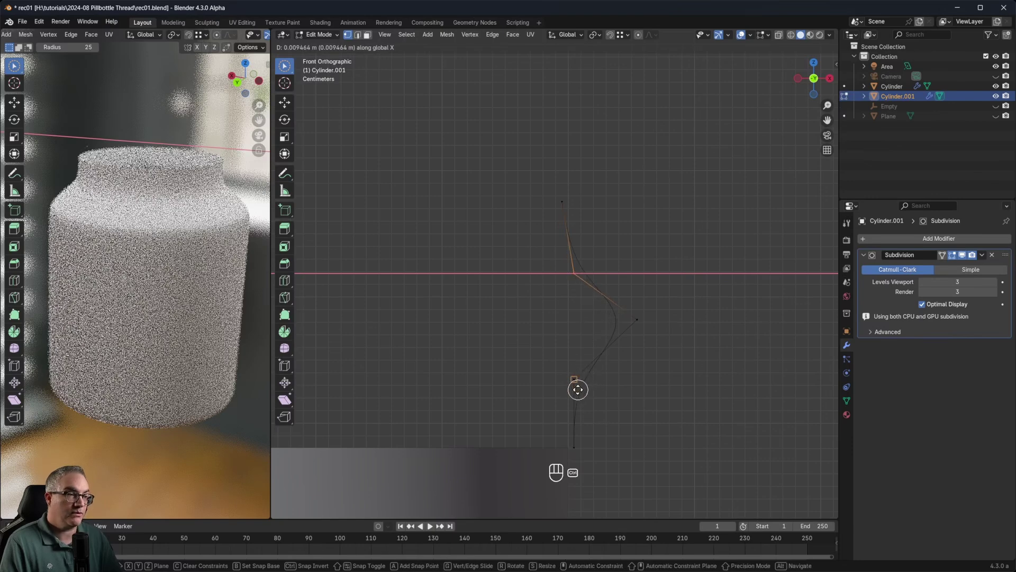
{"action": "left_click", "coordinate": [576, 379]}
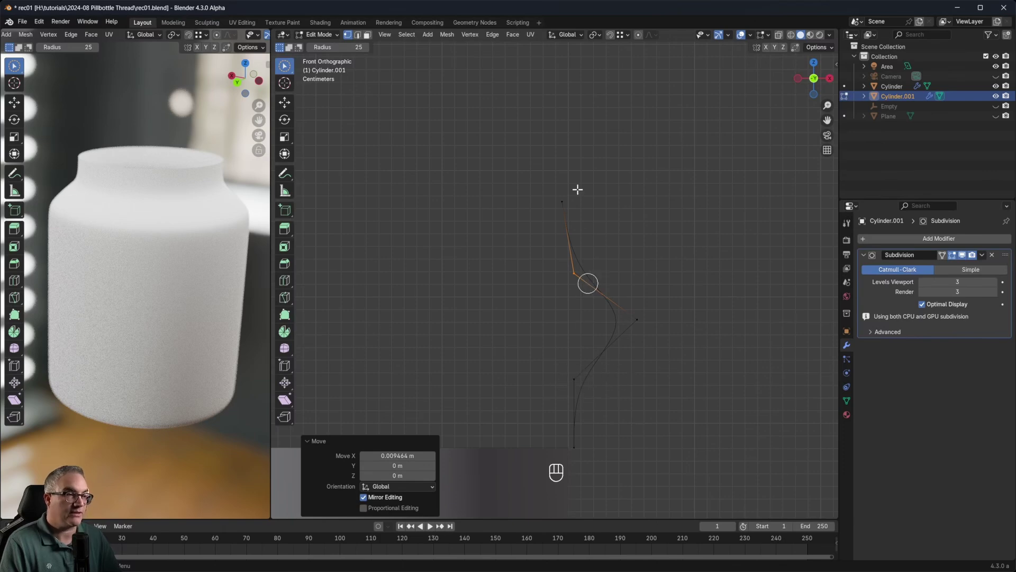
Step: Move the profile's topmost vertex along X, snapping it in line with the inner corner vertex below it
{"action": "left_click", "coordinate": [563, 202]}
{"action": "key", "text": "g"}
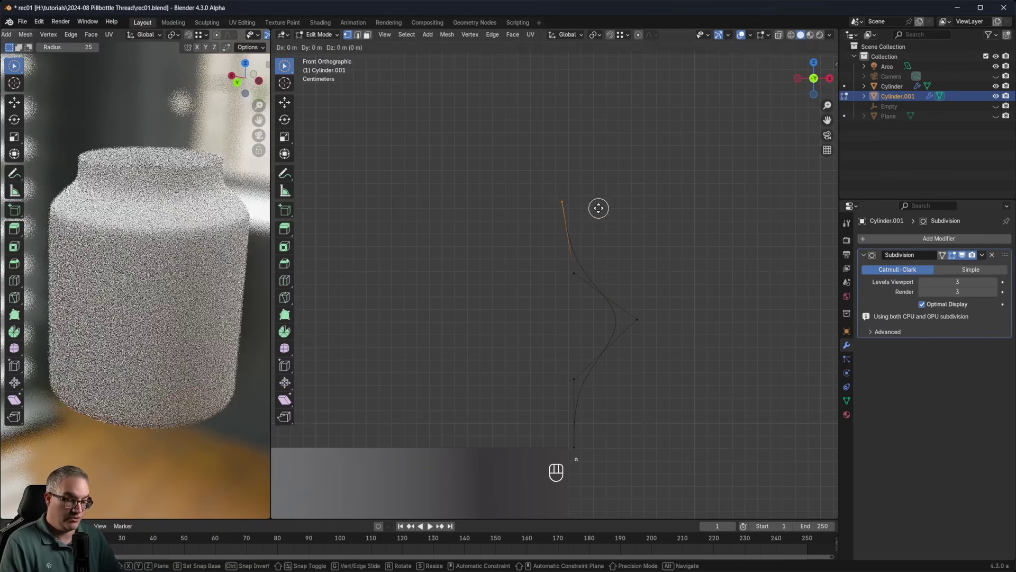
{"action": "key", "text": "x"}
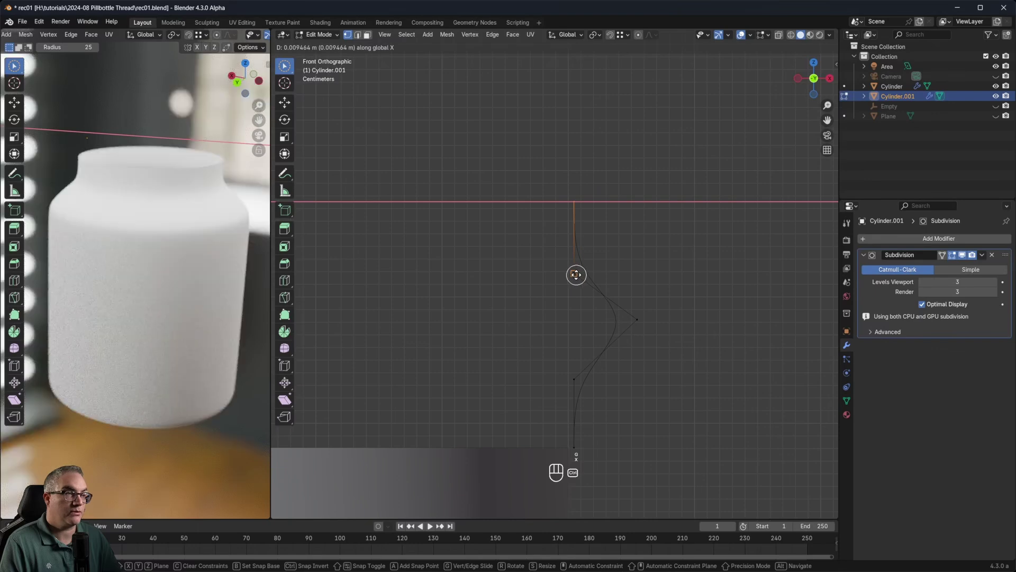
{"action": "left_click", "coordinate": [576, 274]}
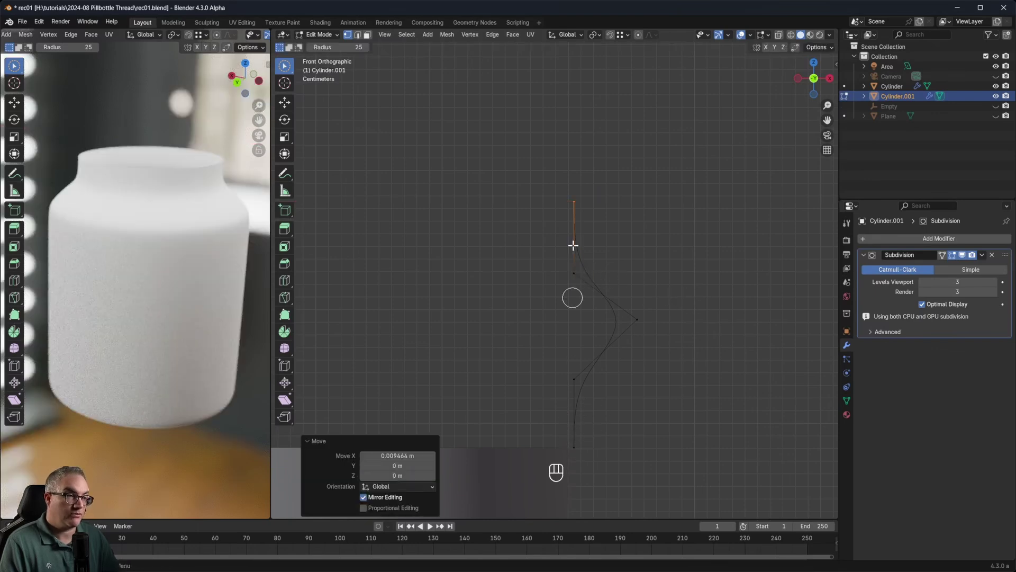
Step: Move the profile's peak vertex about 0.02 m outward and 0.007 m down
{"action": "left_click", "coordinate": [639, 324]}
{"action": "key", "text": "g"}
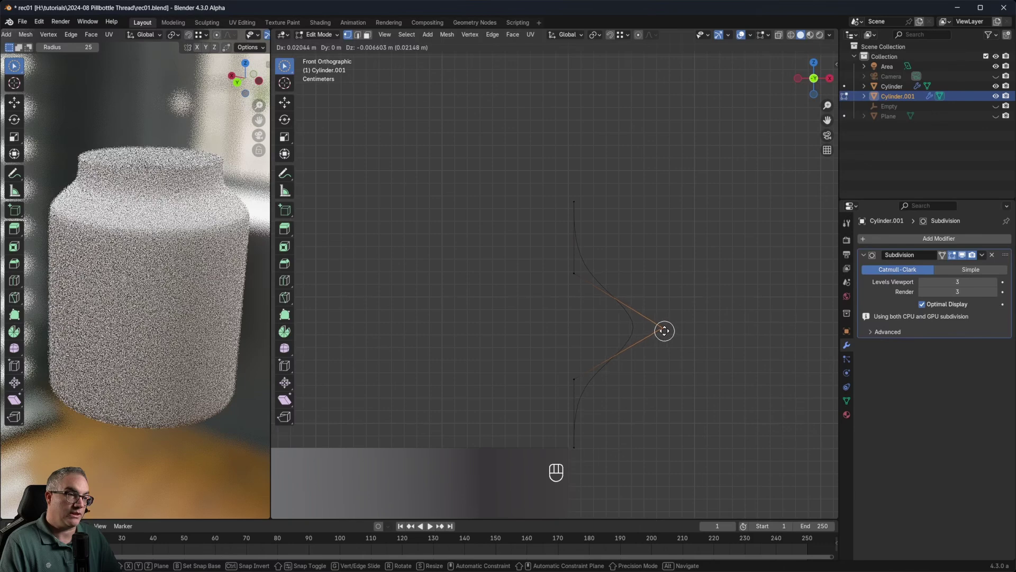
{"action": "left_click", "coordinate": [663, 331]}
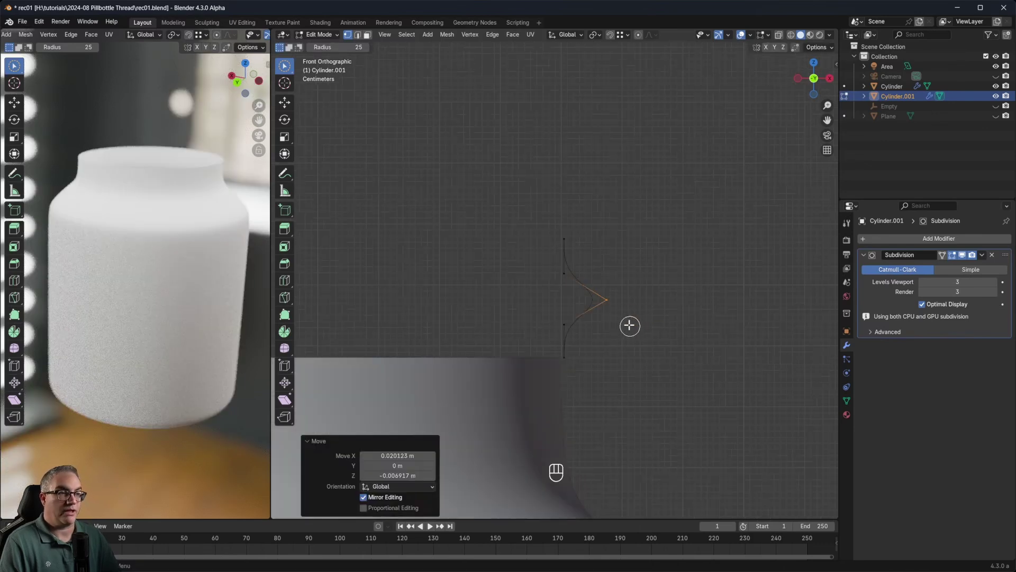
Step: Return to Object Mode and turn off the viewport display of the thread profile's Subdivision modifier
{"action": "key", "text": "Tab"}
{"action": "middle_click_drag", "start_coordinate": [638, 317], "coordinate": [609, 318]}
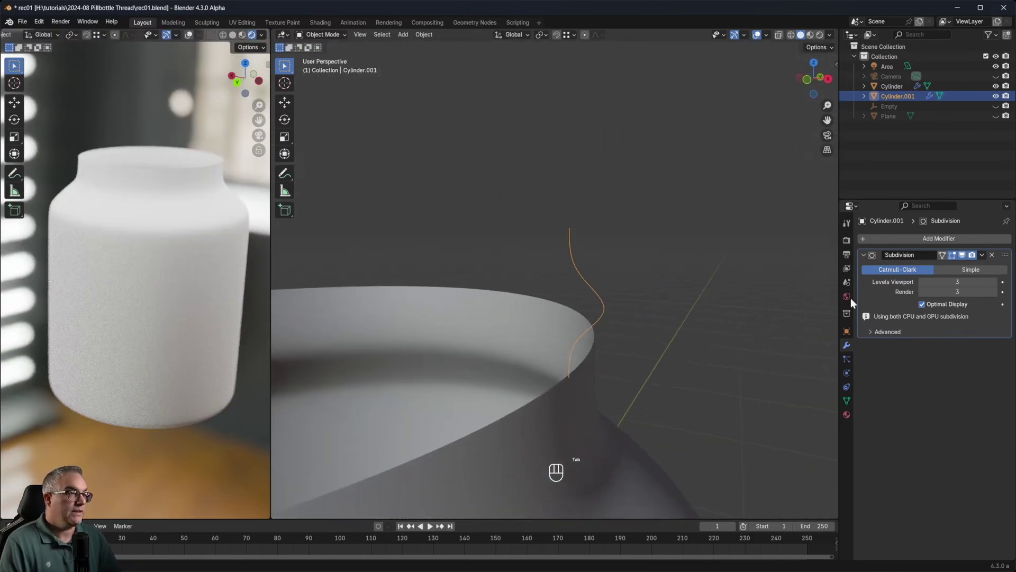
{"action": "left_click", "coordinate": [962, 254]}
{"action": "middle_click_drag", "start_coordinate": [593, 369], "coordinate": [810, 334], "text": "shift"}
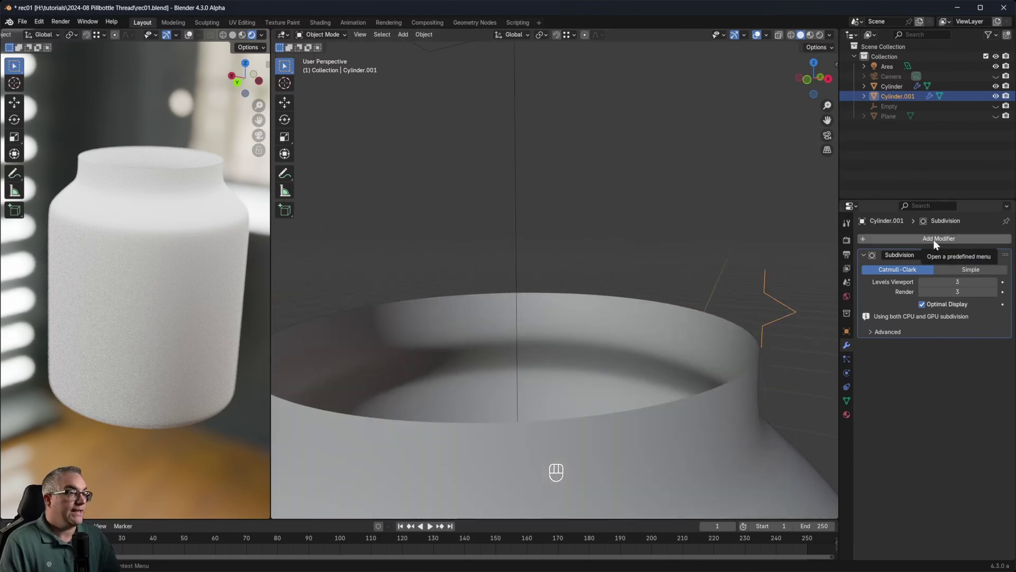
Step: Add a Screw modifier to the thread profile and view the revolved ring around the neck
{"action": "left_click", "coordinate": [933, 239]}
{"action": "left_click", "coordinate": [933, 241]}
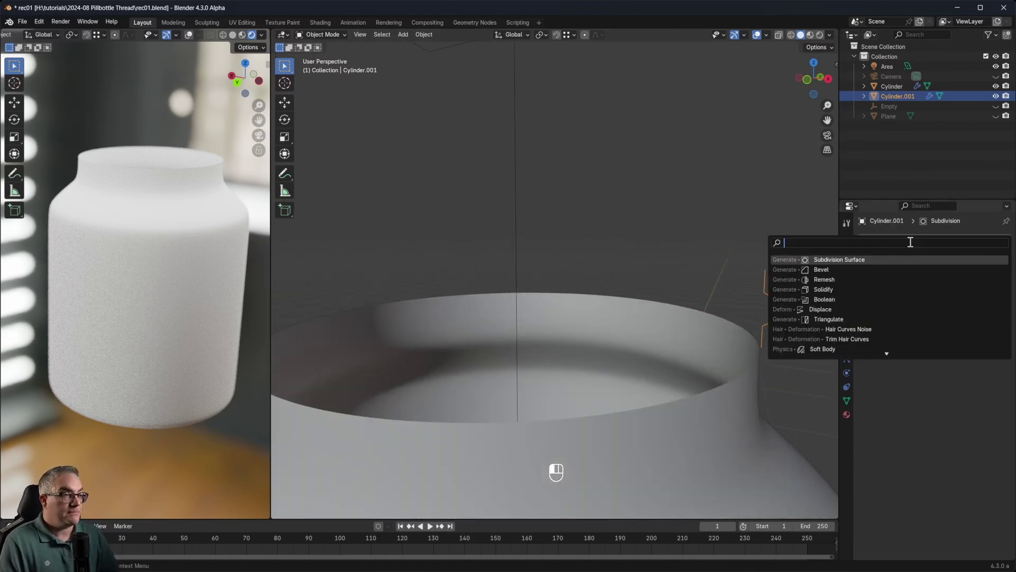
{"action": "type", "text": "screw"}
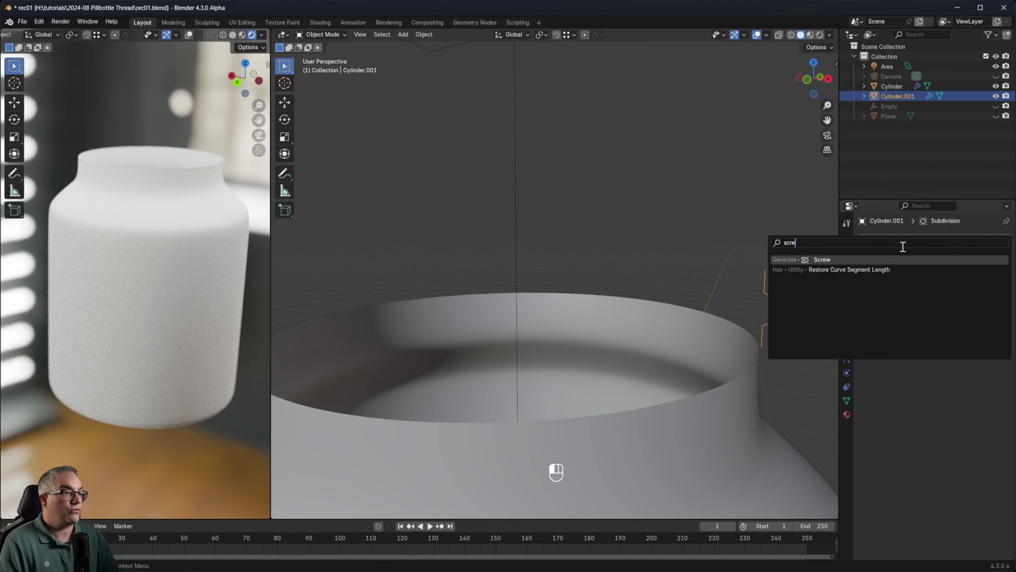
{"action": "key", "text": "Return"}
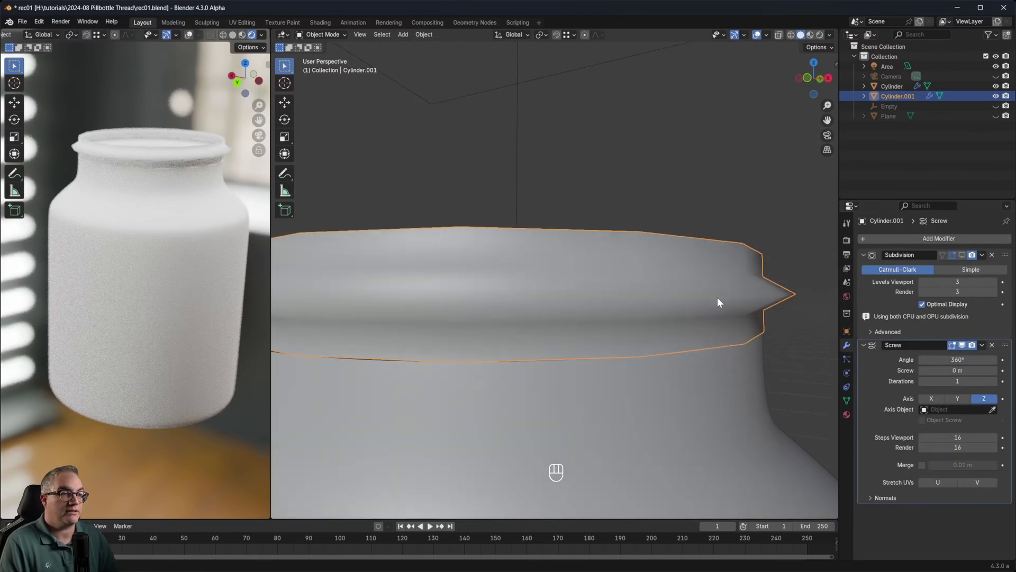
{"action": "scroll", "coordinate": [717, 297], "scroll_direction": "down", "scroll_amount": 4}
{"action": "middle_click_drag", "start_coordinate": [504, 427], "coordinate": [679, 321]}
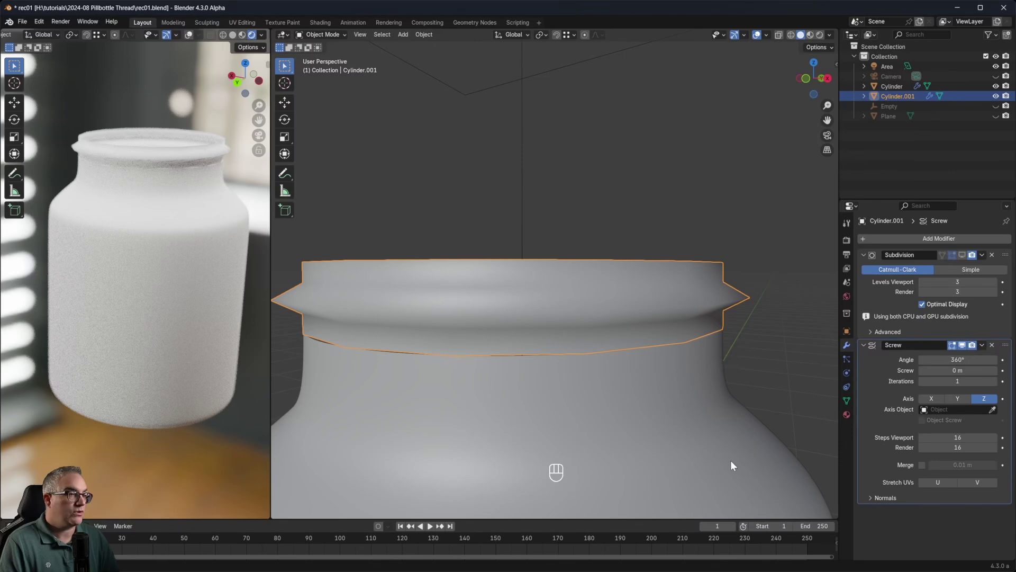
Step: Turn off the viewport display of the bottle's Subdivision modifier and shade the bottle flat
{"action": "left_click", "coordinate": [703, 440]}
{"action": "right_click", "coordinate": [703, 440]}
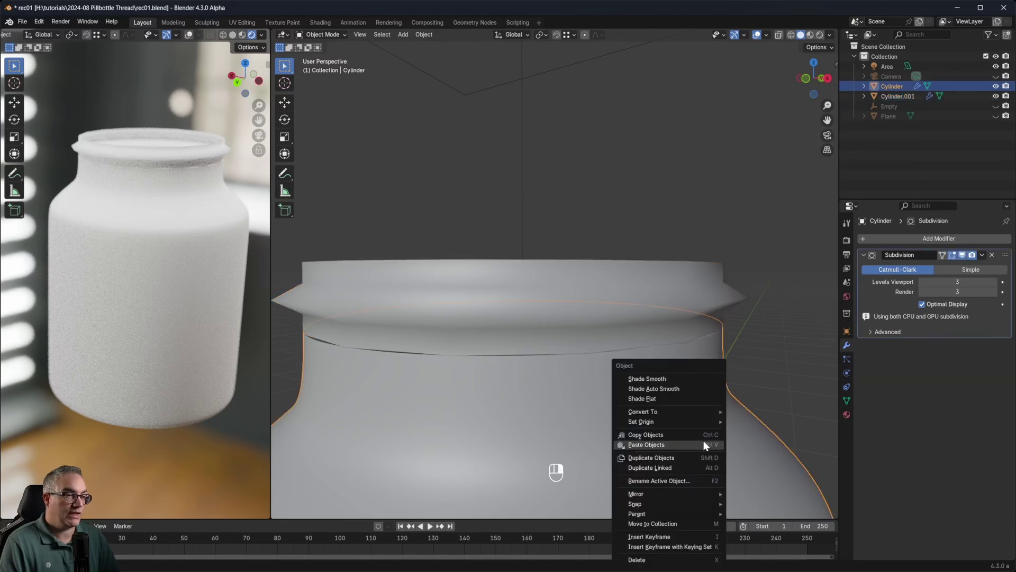
{"action": "left_click", "coordinate": [962, 255]}
{"action": "right_click", "coordinate": [661, 443]}
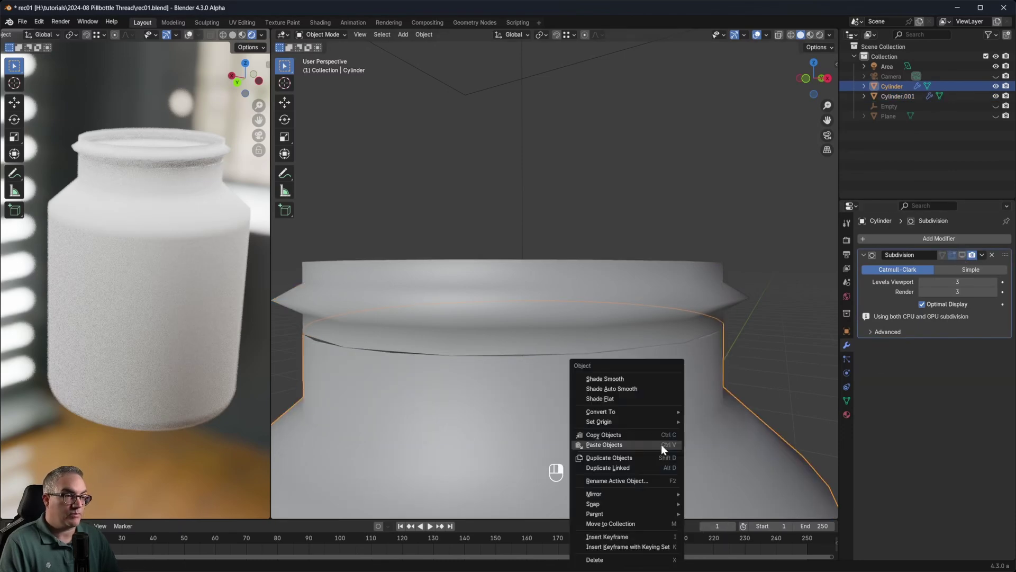
{"action": "left_click", "coordinate": [638, 399]}
{"action": "scroll", "coordinate": [703, 408], "scroll_direction": "up", "scroll_amount": 2}
Step: Place the thread ring's Screw modifier above its Subdivision modifier and disable the Screw modifier's Smooth Shading
{"action": "left_click", "coordinate": [661, 287]}
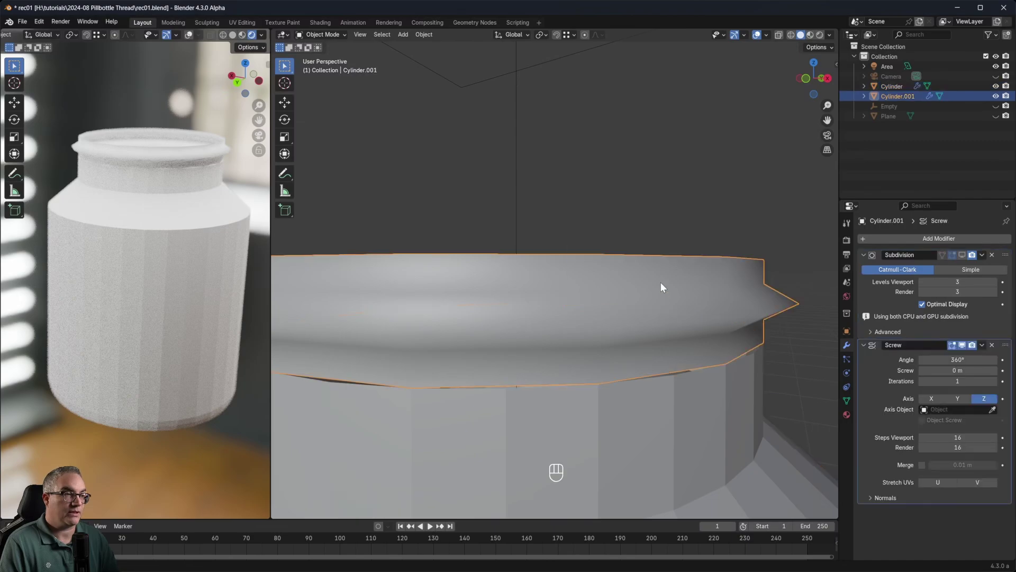
{"action": "right_click", "coordinate": [661, 287]}
{"action": "left_click", "coordinate": [656, 287]}
{"action": "left_click_drag", "start_coordinate": [989, 345], "coordinate": [995, 252]}
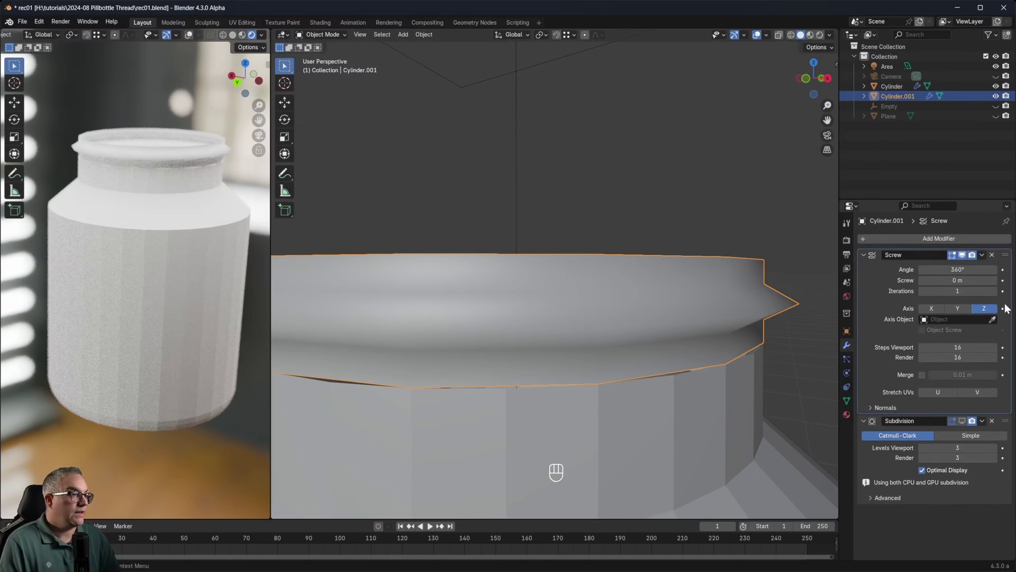
{"action": "left_click", "coordinate": [884, 408]}
{"action": "left_click", "coordinate": [922, 423]}
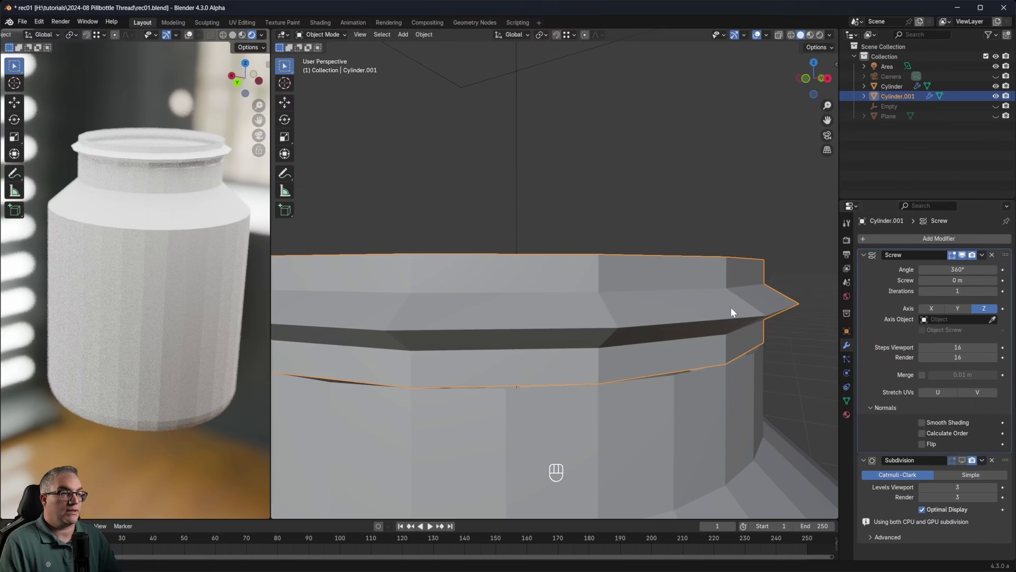
Step: Set both the viewport and render steps of the thread's Screw modifier to 32
{"action": "scroll", "coordinate": [731, 312], "scroll_direction": "down", "scroll_amount": 5}
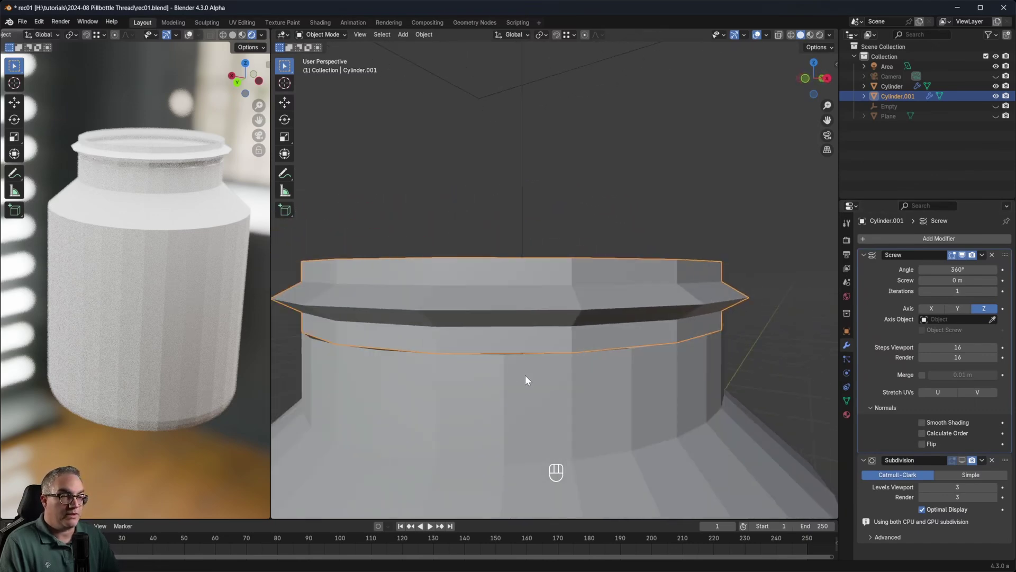
{"action": "middle_click_drag", "start_coordinate": [525, 376], "coordinate": [499, 451]}
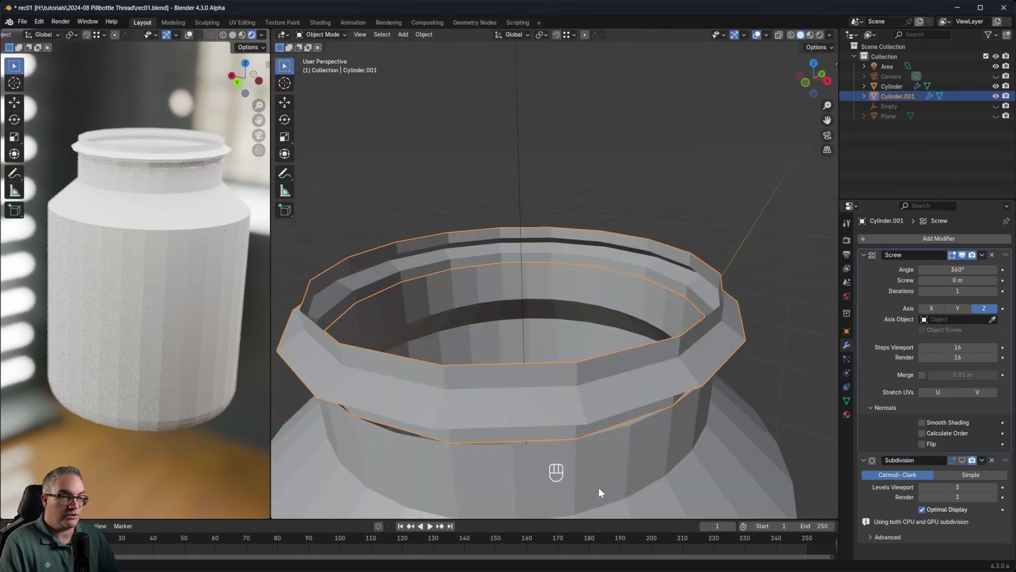
{"action": "middle_click_drag", "start_coordinate": [613, 467], "coordinate": [523, 334]}
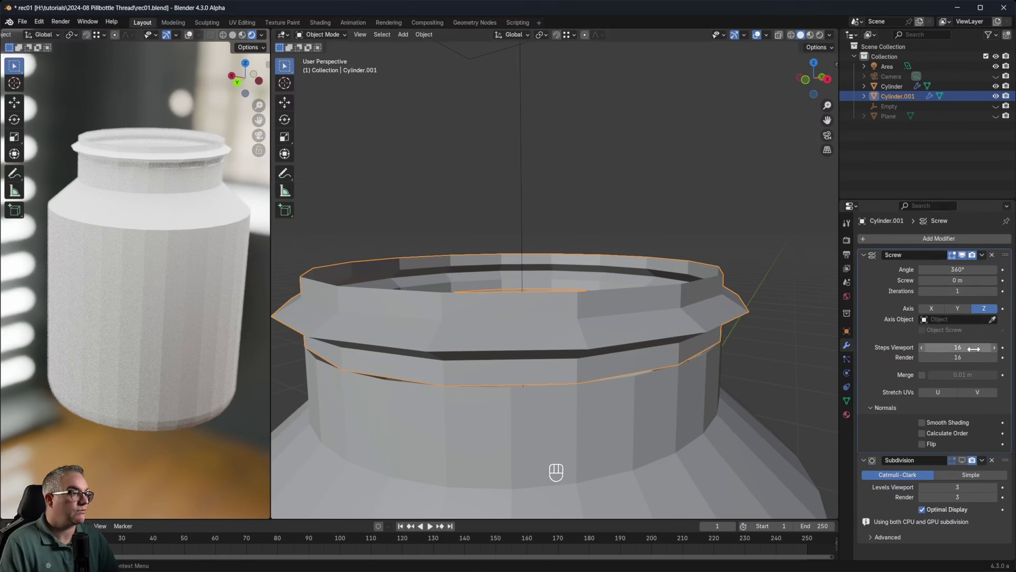
{"action": "left_click_drag", "start_coordinate": [973, 348], "coordinate": [972, 358]}
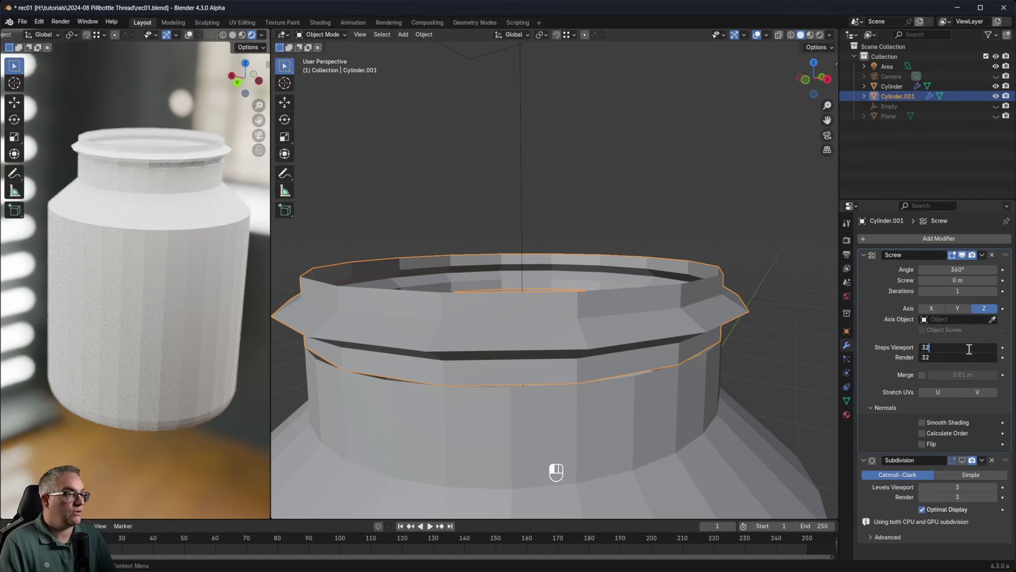
{"action": "type", "text": "32"}
{"action": "key", "text": "Return"}
{"action": "middle_click_drag", "start_coordinate": [592, 322], "coordinate": [667, 315]}
{"action": "key", "text": "g"}
{"action": "key", "text": "Escape"}
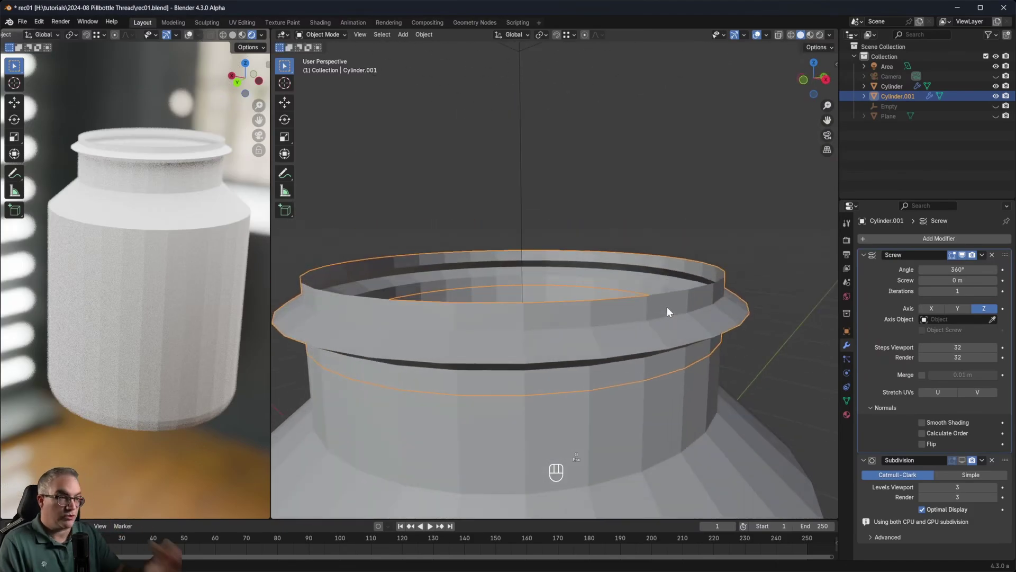
{"action": "scroll", "coordinate": [667, 307], "scroll_direction": "up", "scroll_amount": 5}
{"action": "scroll", "coordinate": [669, 297], "scroll_direction": "down", "scroll_amount": 5}
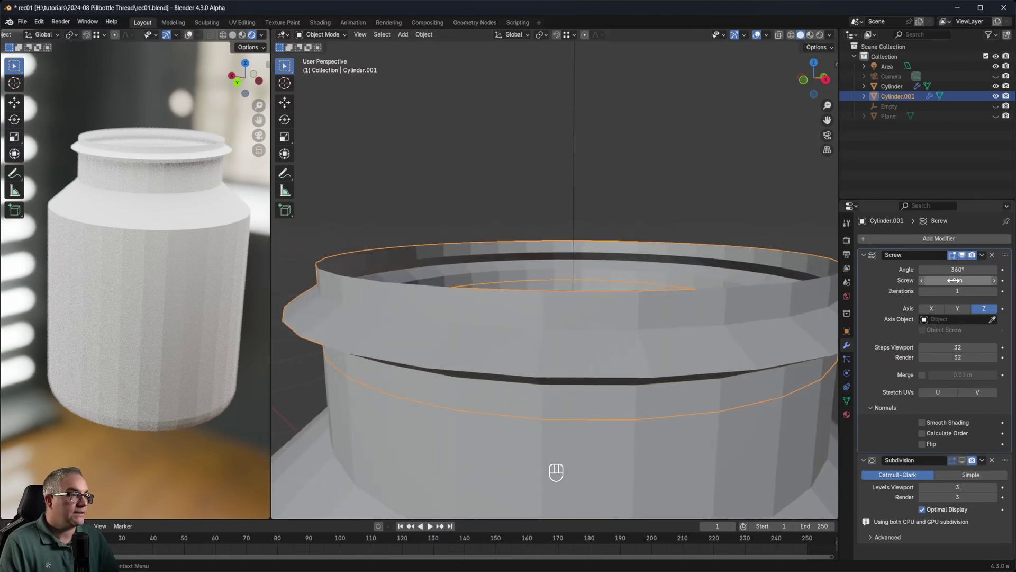
Step: Try a Screw value of 0.4 m on the thread and examine the gap between its start and end
{"action": "left_click_drag", "start_coordinate": [954, 280], "coordinate": [978, 280]}
{"action": "scroll", "coordinate": [621, 306], "scroll_direction": "down", "scroll_amount": 3}
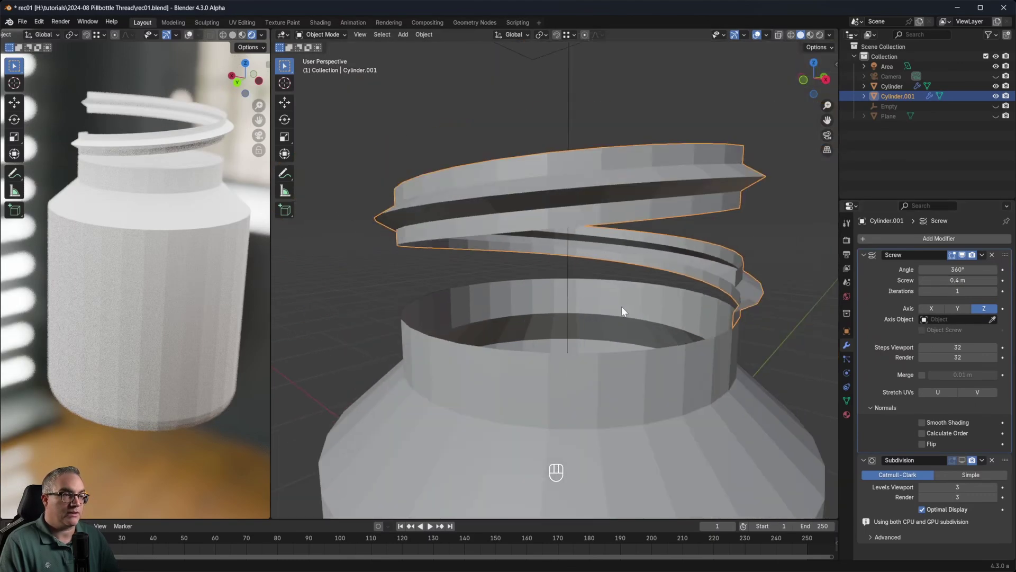
{"action": "mouse_move", "coordinate": [622, 311]}
{"action": "middle_mouse_down"}
{"action": "mouse_move", "coordinate": [477, 311]}
{"action": "mouse_move", "coordinate": [583, 320]}
{"action": "mouse_move", "coordinate": [567, 311]}
{"action": "mouse_move", "coordinate": [643, 286]}
{"action": "mouse_move", "coordinate": [636, 321]}
{"action": "middle_mouse_up"}
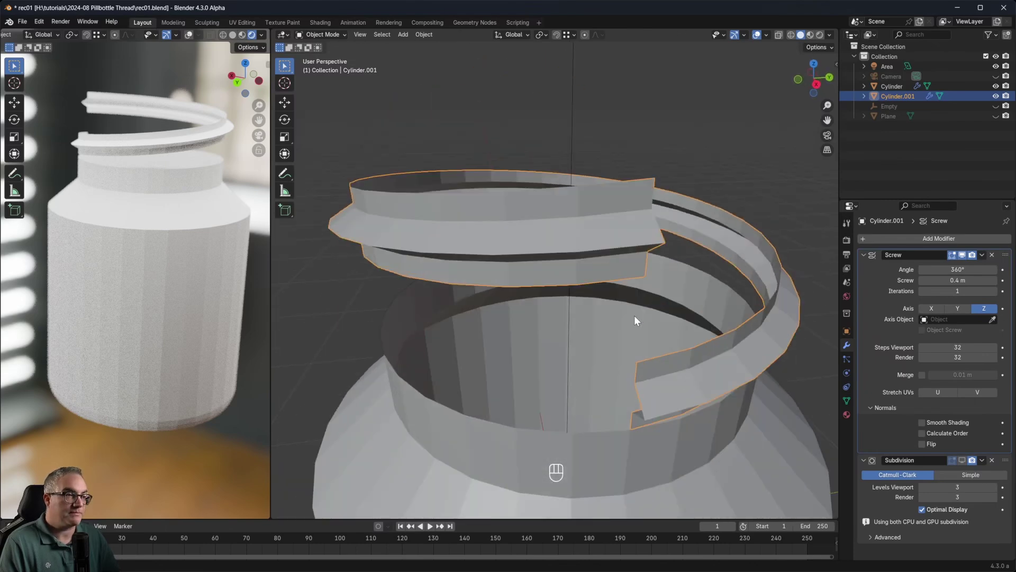
{"action": "scroll", "coordinate": [636, 321], "scroll_direction": "up", "scroll_amount": 2}
{"action": "scroll", "coordinate": [741, 350], "scroll_direction": "up", "scroll_amount": 3}
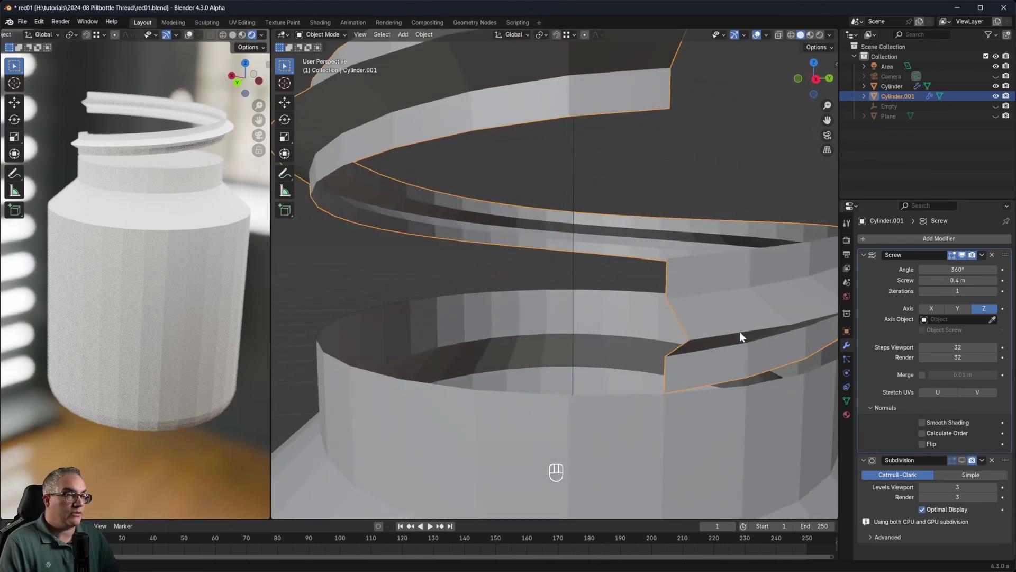
{"action": "scroll", "coordinate": [739, 332], "scroll_direction": "down", "scroll_amount": 5}
{"action": "middle_click_drag", "start_coordinate": [721, 337], "coordinate": [733, 265]}
{"action": "scroll", "coordinate": [714, 282], "scroll_direction": "up", "scroll_amount": 3}
Step: Fine-tune the Screw value by eye, trying about 0.19 m and 0.24 m to align the turns
{"action": "left_click_drag", "start_coordinate": [953, 280], "coordinate": [847, 280], "text": "shift"}
{"action": "scroll", "coordinate": [776, 280], "scroll_direction": "up", "scroll_amount": 3}
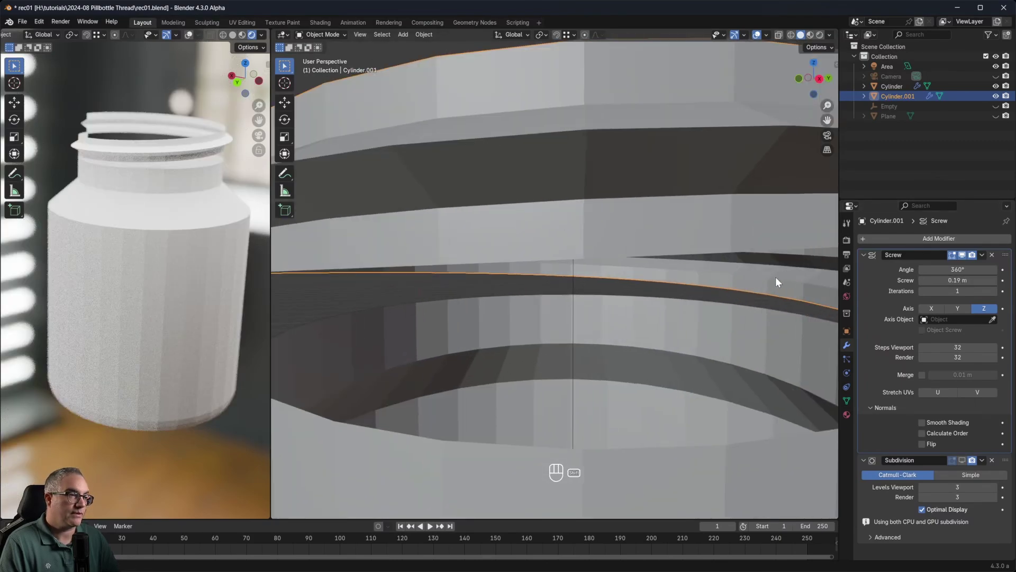
{"action": "scroll", "coordinate": [742, 286], "scroll_direction": "down", "scroll_amount": 3}
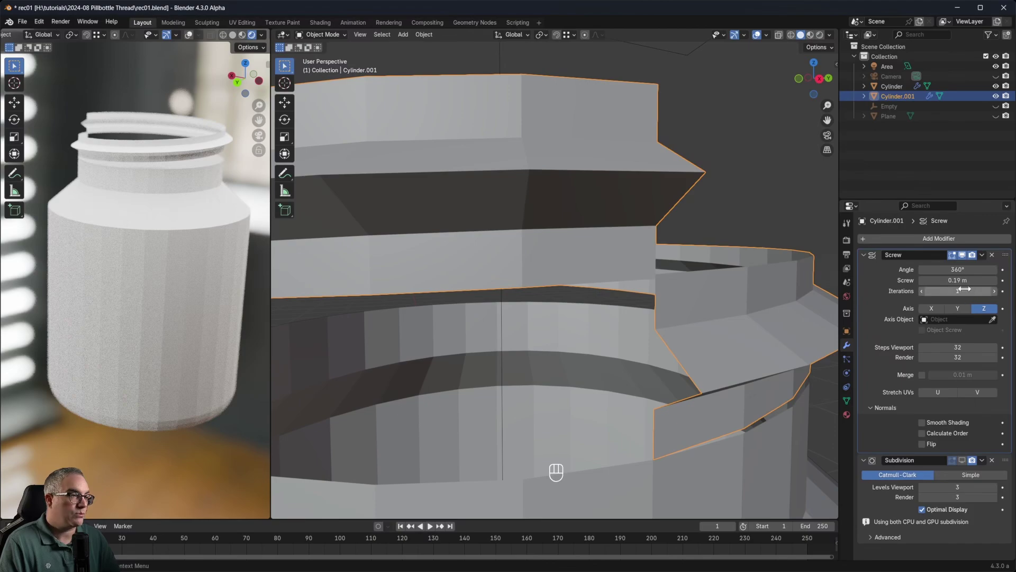
{"action": "left_click_drag", "start_coordinate": [960, 280], "coordinate": [986, 280], "text": "shift"}
Step: In Edit Mode, measure the thread profile's height from its topmost to its bottommost vertex with vertex snapping
{"action": "key", "text": "Tab"}
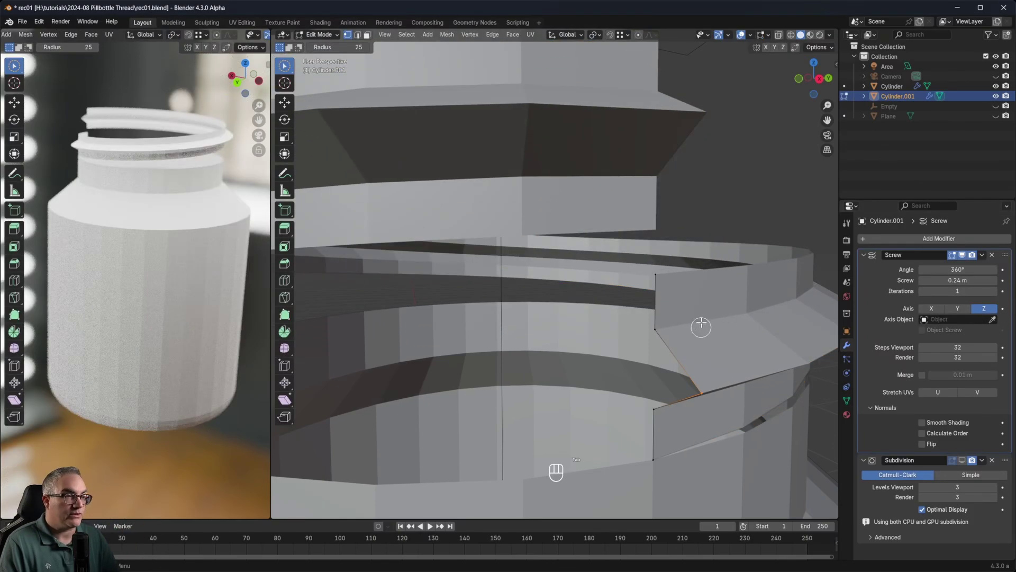
{"action": "middle_click_drag", "start_coordinate": [701, 327], "coordinate": [623, 232]}
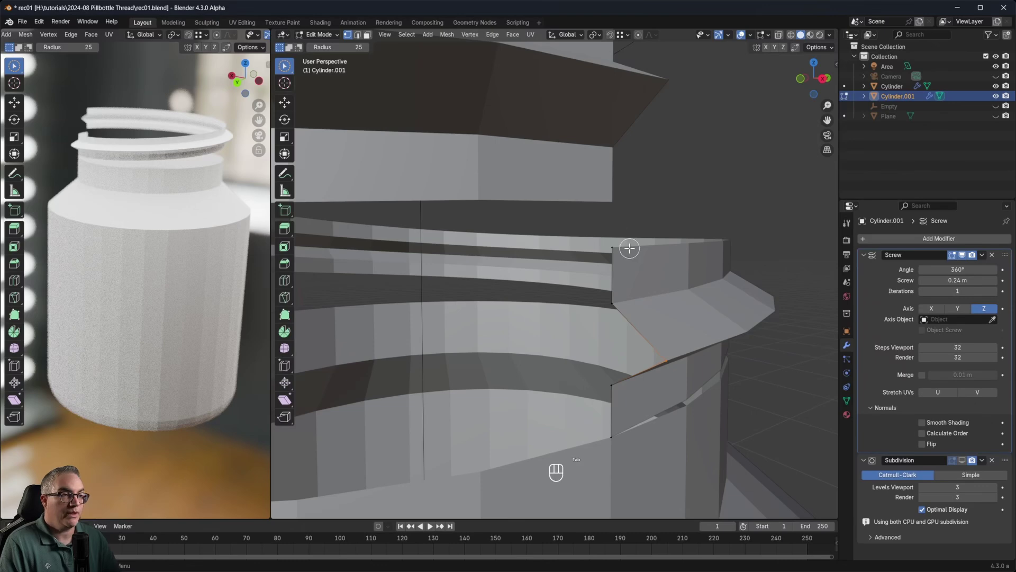
{"action": "left_click", "coordinate": [285, 192]}
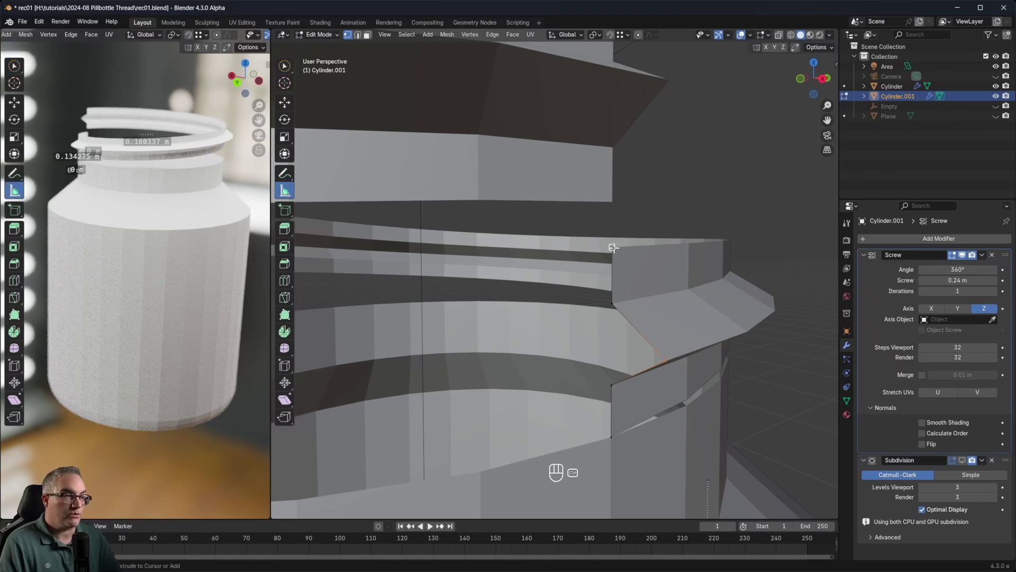
{"action": "left_click_drag", "start_coordinate": [613, 247], "coordinate": [613, 436], "text": "ctrl"}
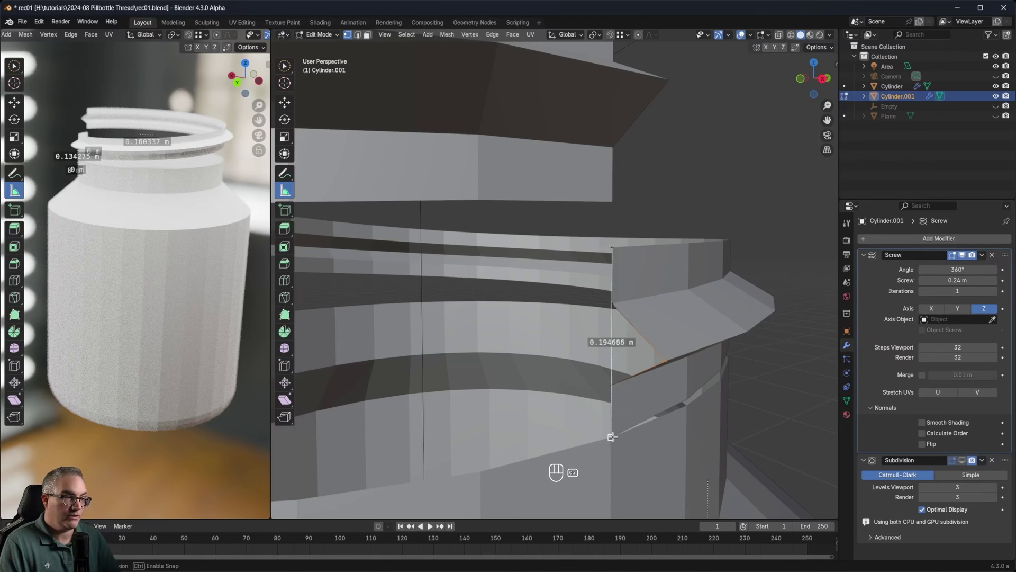
Step: Set the Screw modifier's Screw value to 0.194686 m and check that the thread's turns meet
{"action": "double_click", "coordinate": [972, 280]}
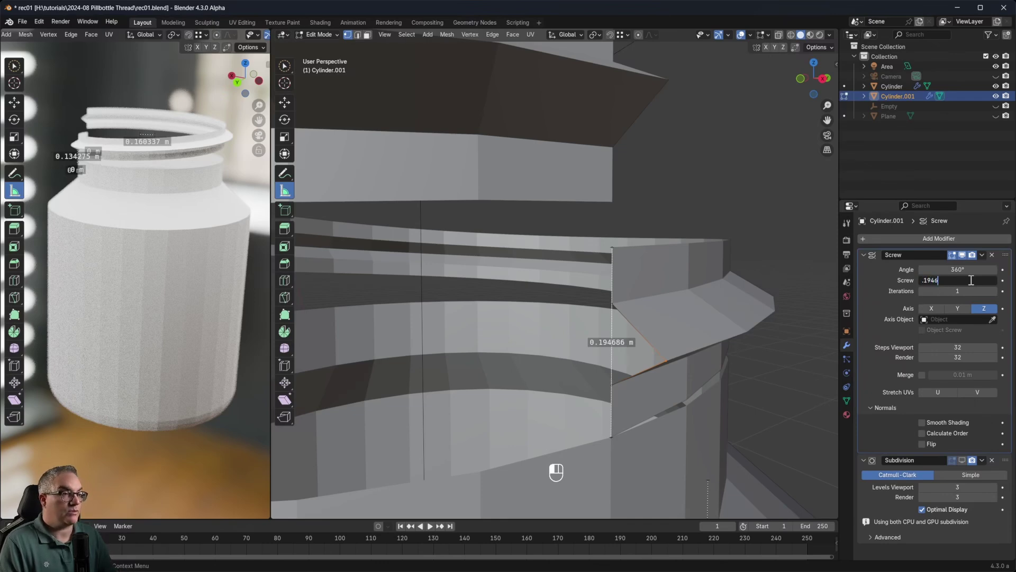
{"action": "type", "text": ".194686"}
{"action": "key", "text": "Return"}
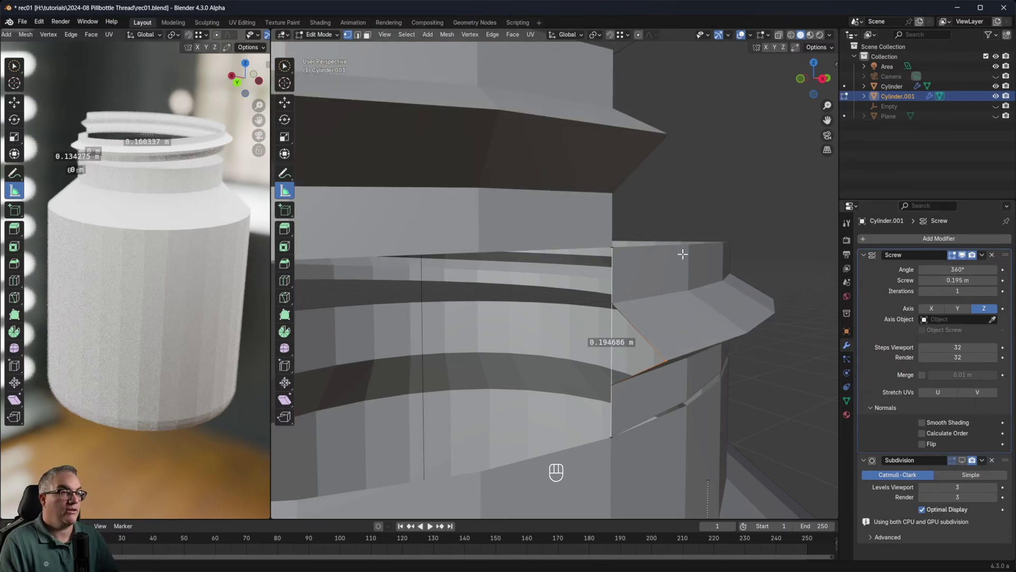
{"action": "middle_click_drag", "start_coordinate": [683, 255], "coordinate": [619, 246]}
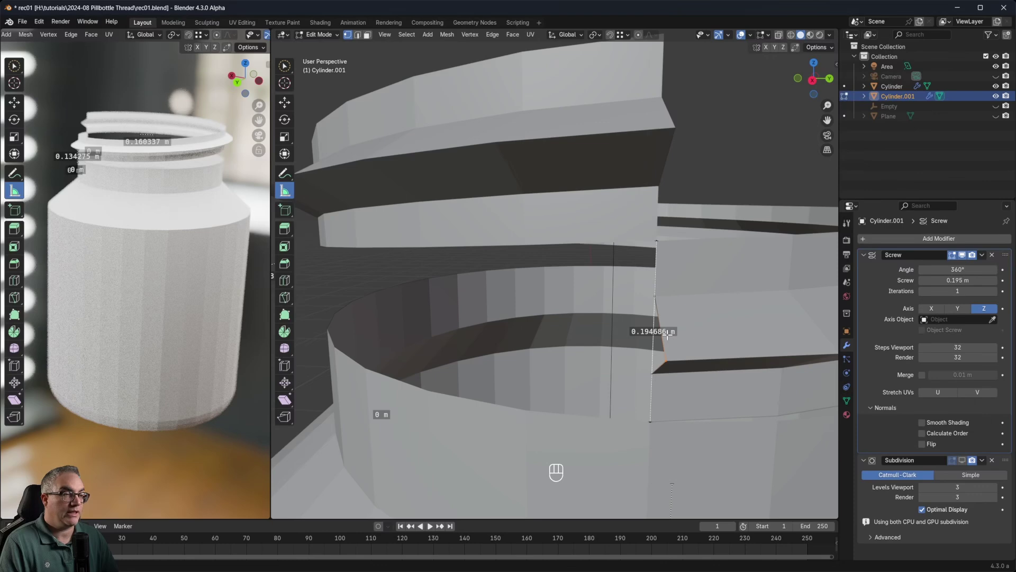
Step: Delete the profile height measurement and return to the selection tool
{"action": "key", "text": "x"}
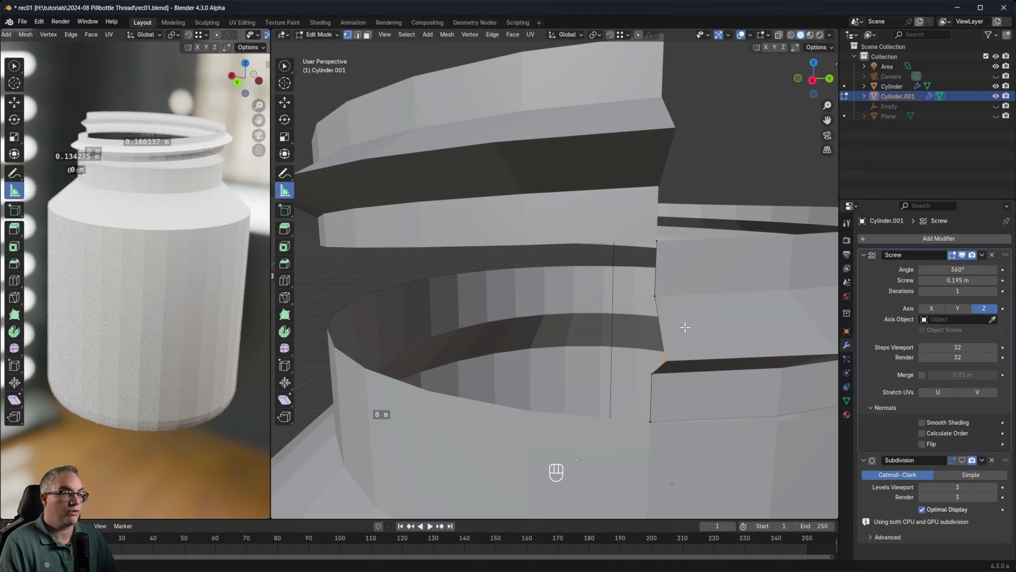
{"action": "middle_click_drag", "start_coordinate": [685, 327], "coordinate": [724, 319]}
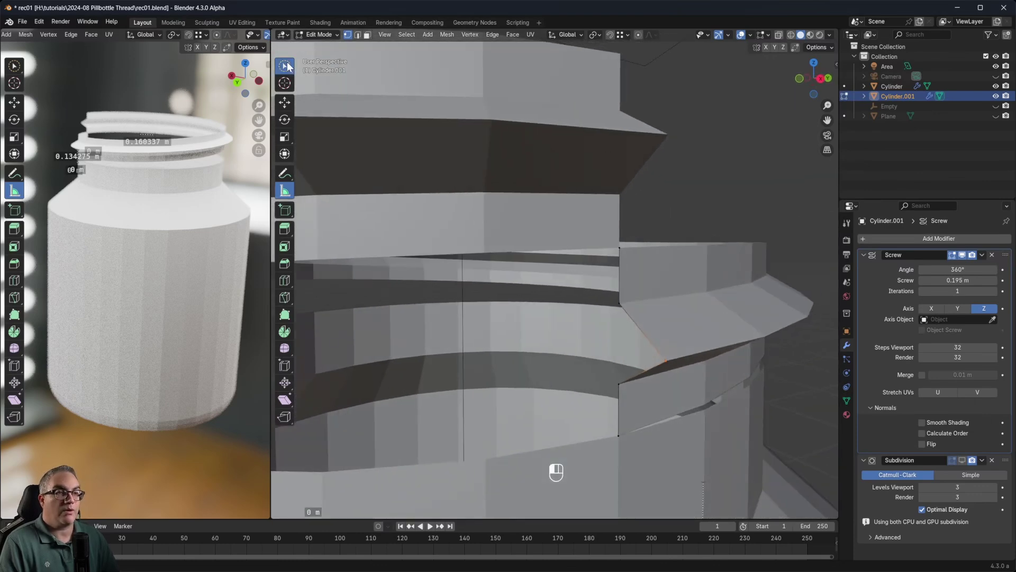
{"action": "left_click", "coordinate": [285, 66]}
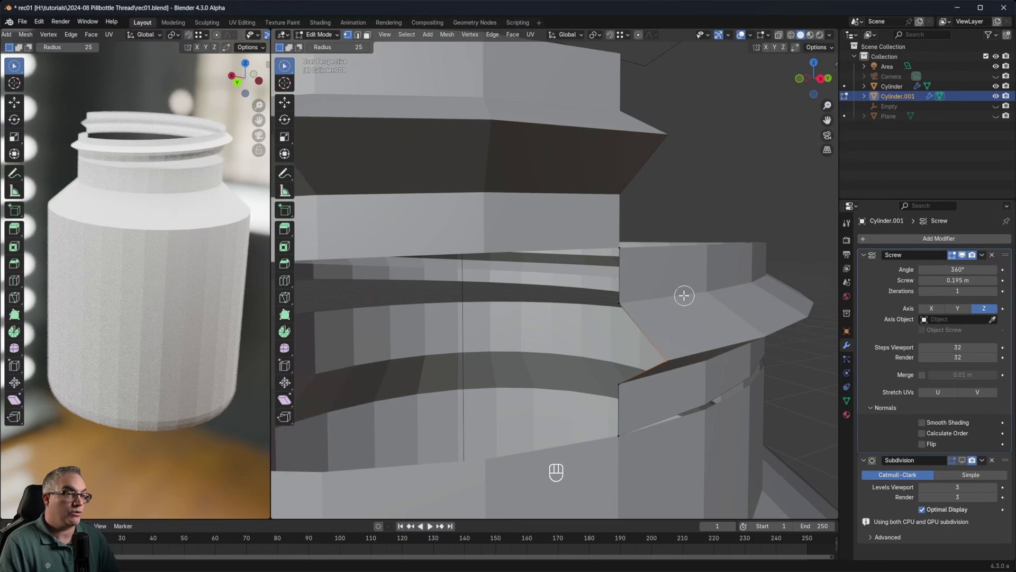
{"action": "scroll", "coordinate": [684, 296], "scroll_direction": "down", "scroll_amount": 5}
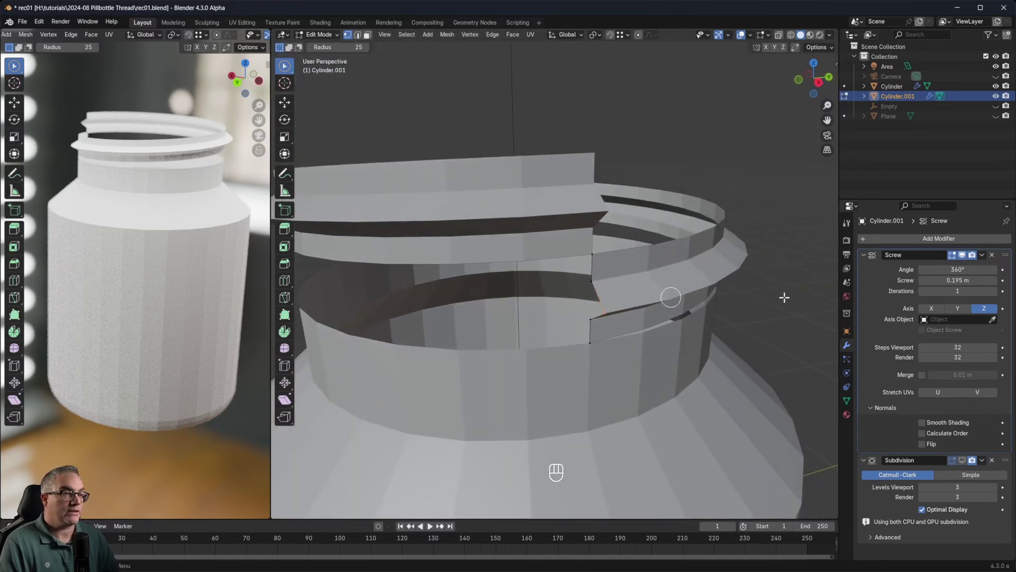
Step: Increase the Screw modifier's iterations to 2 and view the thread on the bottle neck
{"action": "left_click", "coordinate": [993, 291]}
{"action": "scroll", "coordinate": [728, 309], "scroll_direction": "up", "scroll_amount": 3, "text": "shift"}
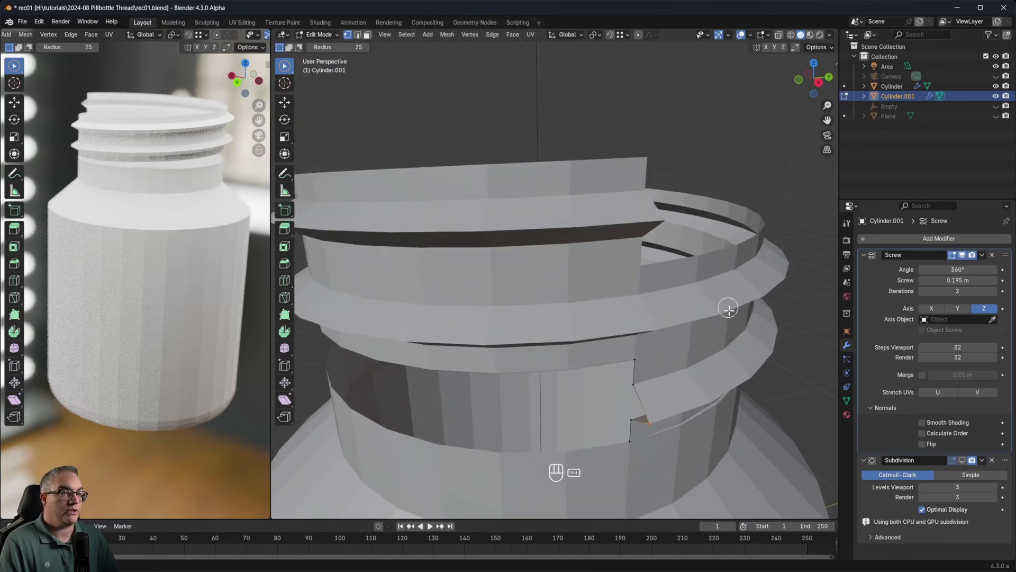
{"action": "scroll", "coordinate": [729, 310], "scroll_direction": "down", "scroll_amount": 3}
{"action": "scroll", "coordinate": [697, 302], "scroll_direction": "down", "scroll_amount": 1}
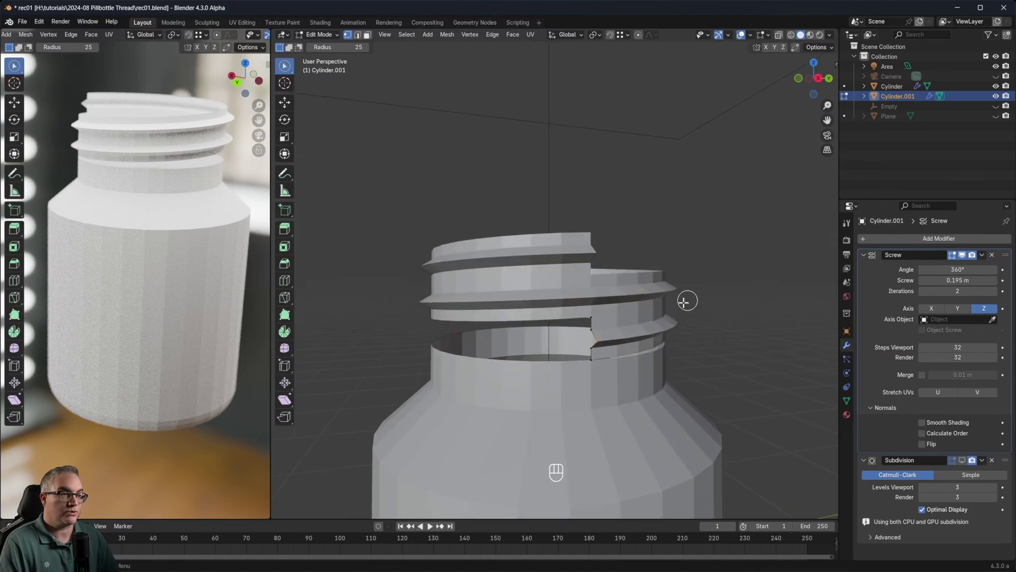
Step: Move the thread profile's topmost vertex about 0.018 m down along Z
{"action": "scroll", "coordinate": [684, 301], "scroll_direction": "up", "scroll_amount": 6}
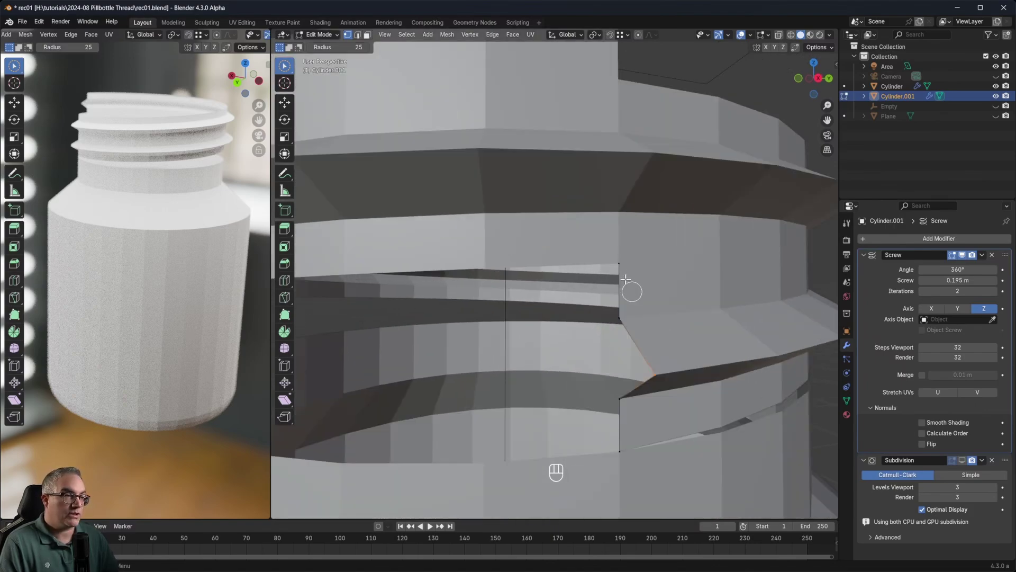
{"action": "left_click", "coordinate": [625, 279]}
{"action": "key", "text": "g"}
{"action": "key", "text": "z"}
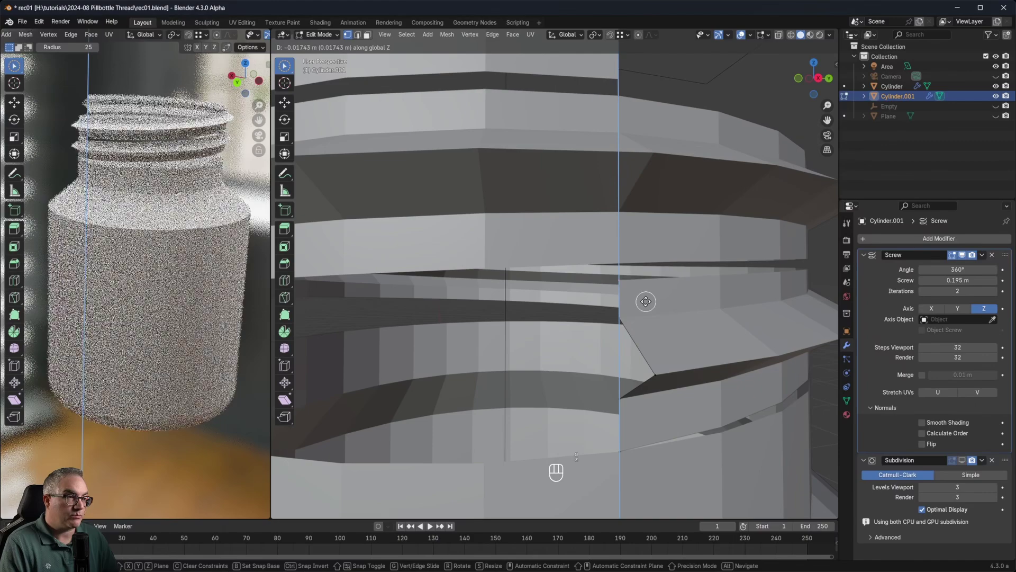
{"action": "left_click", "coordinate": [646, 302]}
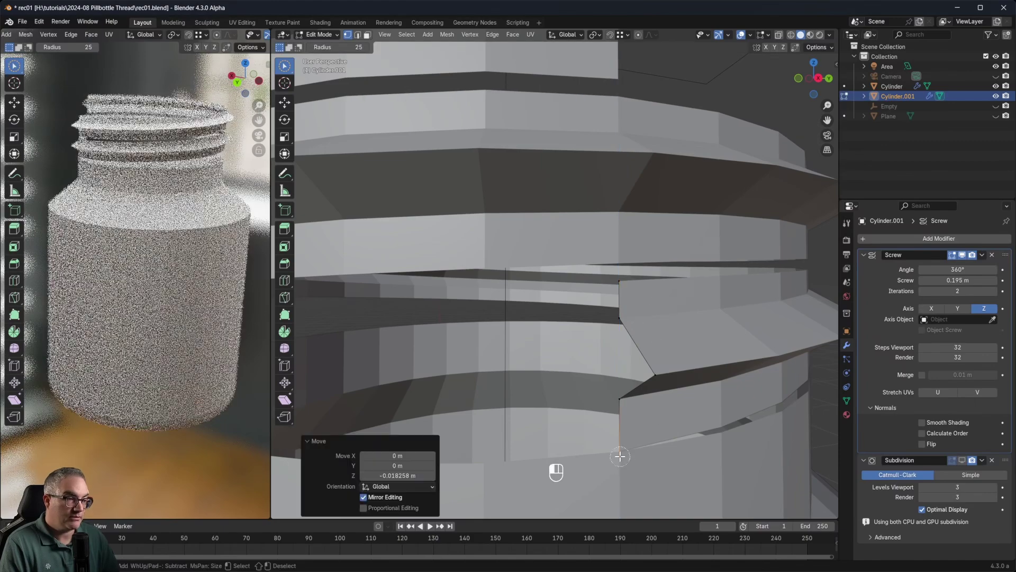
Step: Move the thread profile's bottommost vertex about 0.021 m up along Z
{"action": "key", "text": "g"}
{"action": "key", "text": "z"}
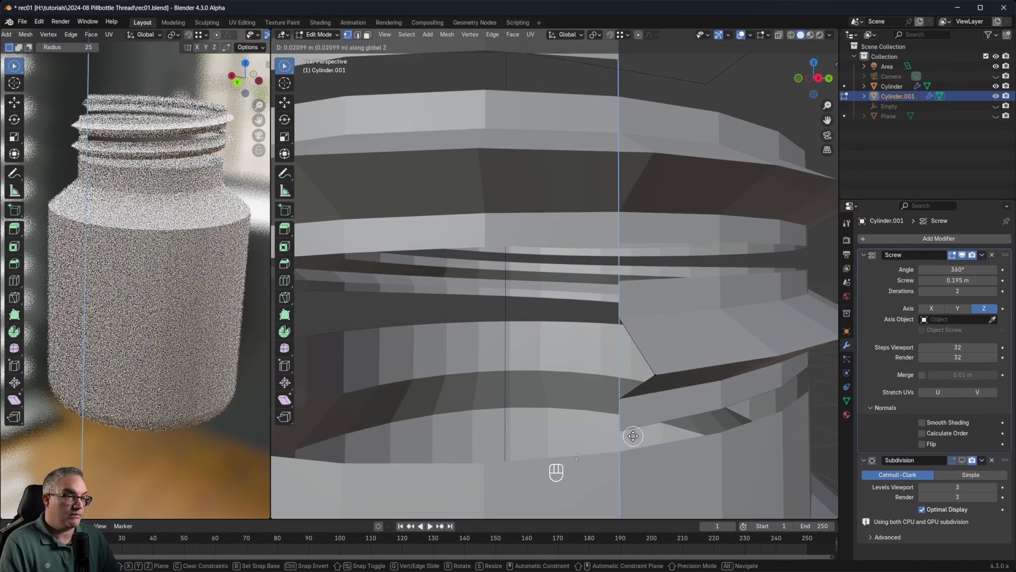
{"action": "key", "text": "Tab"}
{"action": "key", "text": "Tab"}
Step: Measure the shortened profile's height between its top and bottom vertices, removing the stray unsnapped measurement
{"action": "left_click", "coordinate": [285, 190]}
{"action": "mouse_move", "coordinate": [619, 286]}
{"action": "left_mouse_down"}
{"action": "mouse_move", "coordinate": [659, 353]}
{"action": "mouse_move", "coordinate": [640, 424]}
{"action": "mouse_move", "coordinate": [643, 385]}
{"action": "left_mouse_up"}
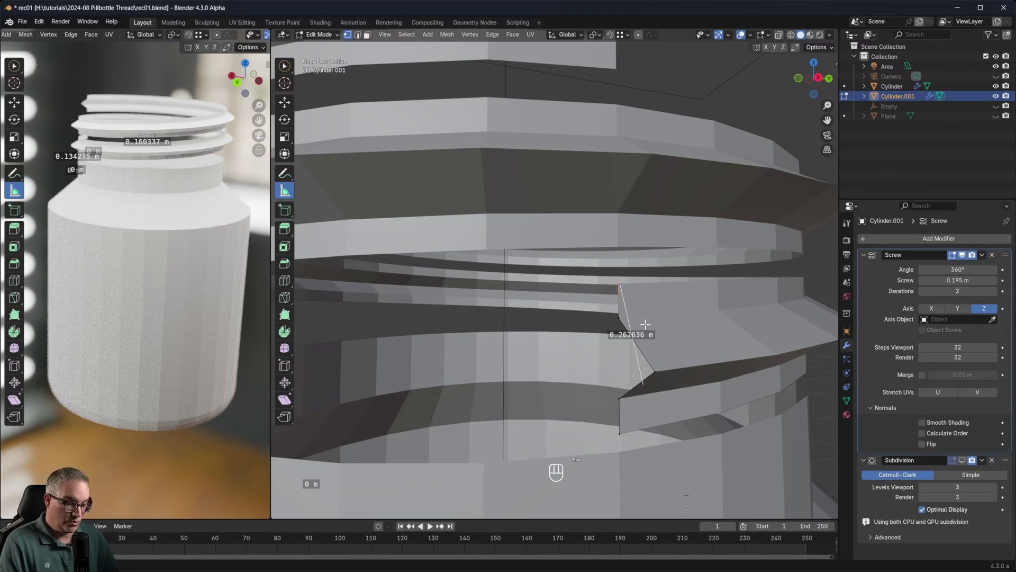
{"action": "key", "text": "x"}
{"action": "mouse_move", "coordinate": [619, 286]}
{"action": "left_mouse_down", "text": "ctrl"}
{"action": "mouse_move", "coordinate": [664, 423]}
{"action": "mouse_move", "coordinate": [619, 433]}
{"action": "left_mouse_up", "text": "ctrl"}
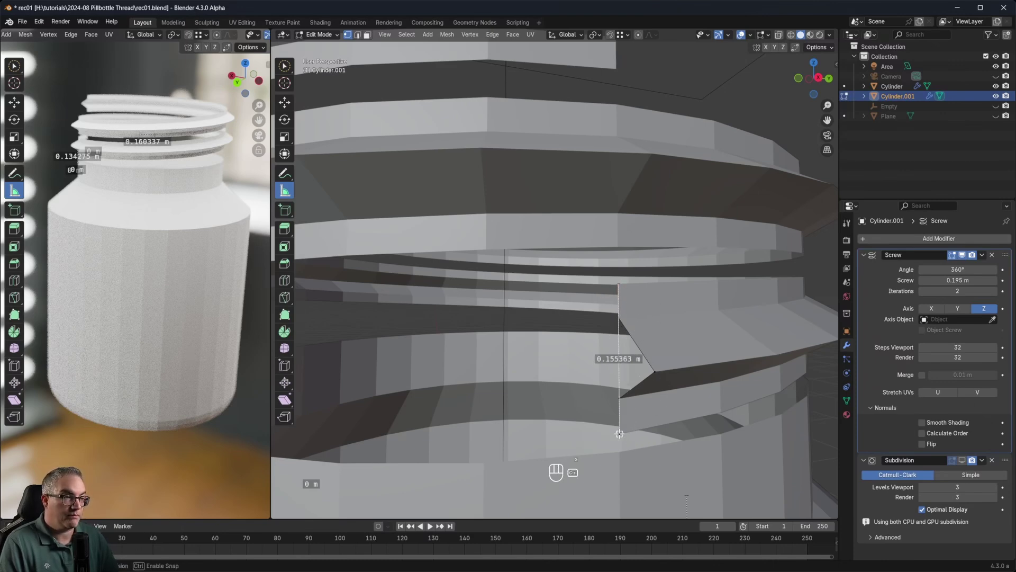
Step: Set the Screw modifier's screw offset to 0.155363 m, matching the measured profile height
{"action": "left_click", "coordinate": [968, 284]}
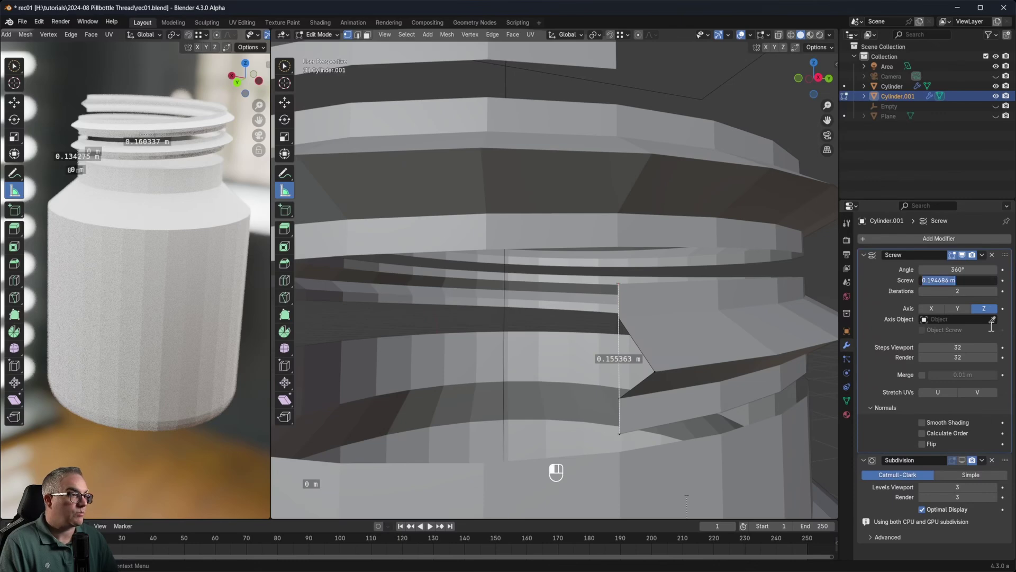
{"action": "key", "text": "BackSpace"}
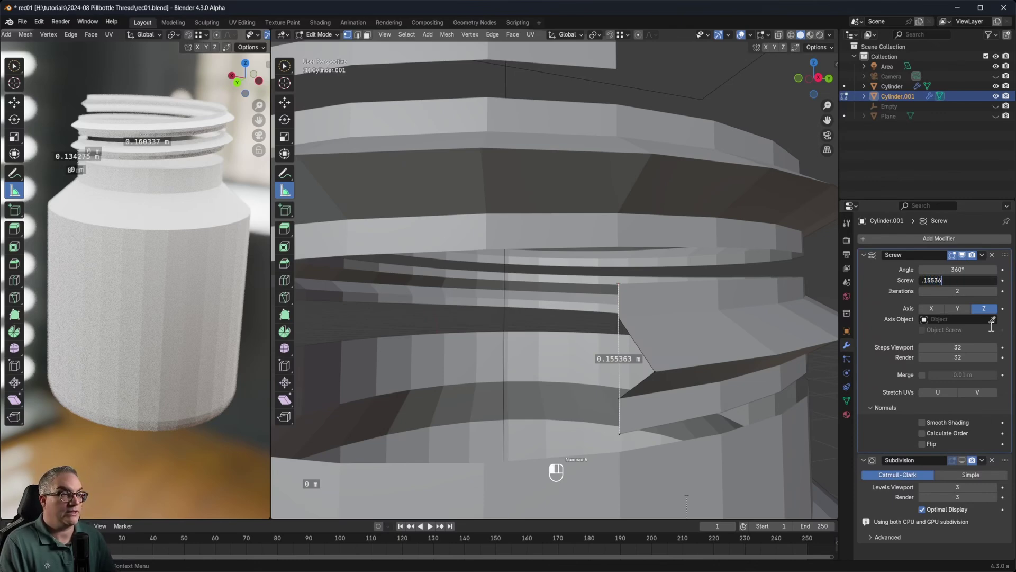
{"action": "key", "text": "Return"}
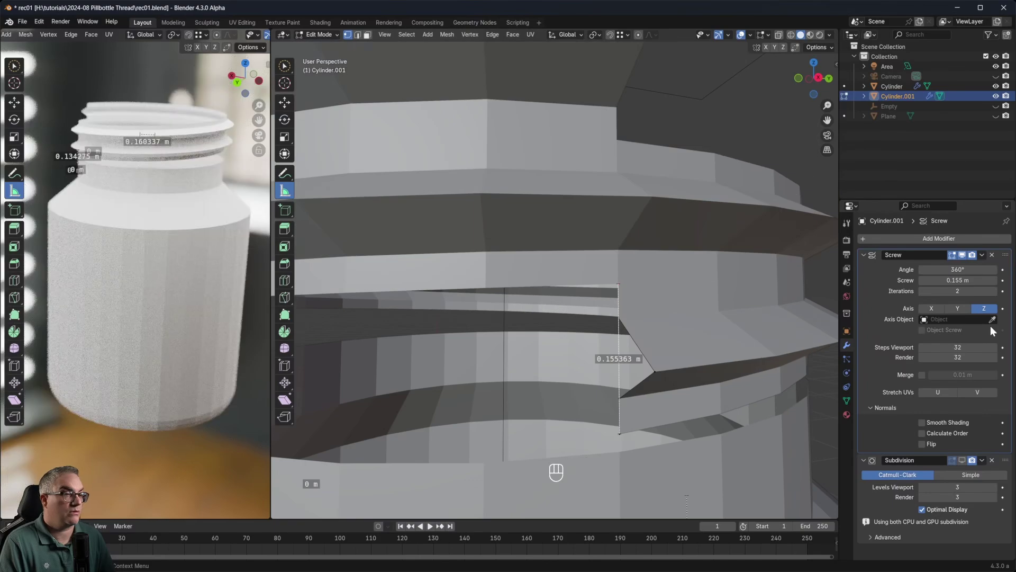
Step: Leave mesh editing and examine how the thread's turns join, from the front and around the bottle neck
{"action": "key", "text": "Tab"}
{"action": "scroll", "coordinate": [643, 338], "scroll_direction": "down", "scroll_amount": 5}
{"action": "key", "text": "KP_1"}
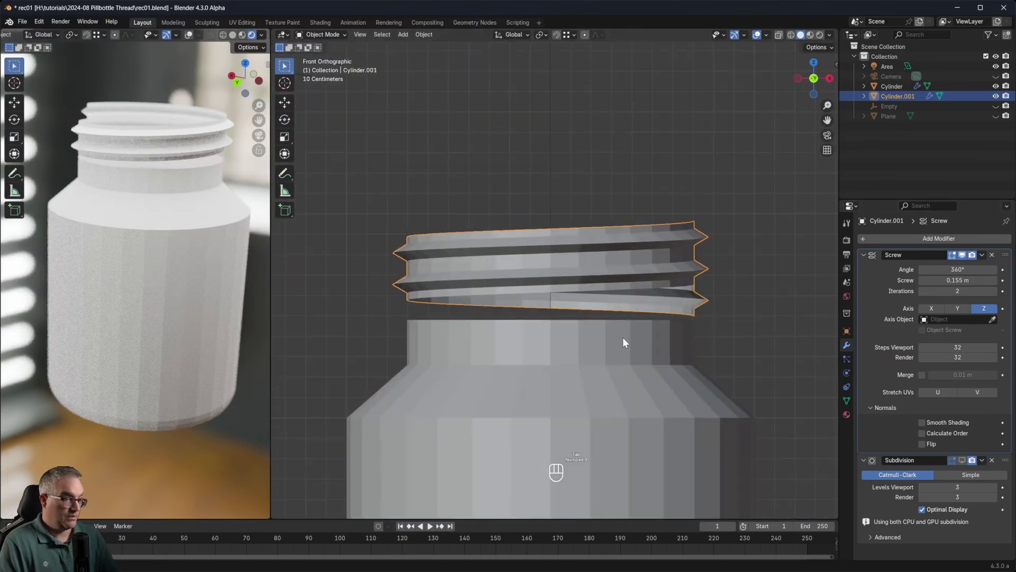
{"action": "scroll", "coordinate": [622, 344], "scroll_direction": "down", "scroll_amount": 4}
{"action": "scroll", "coordinate": [623, 338], "scroll_direction": "up", "scroll_amount": 8}
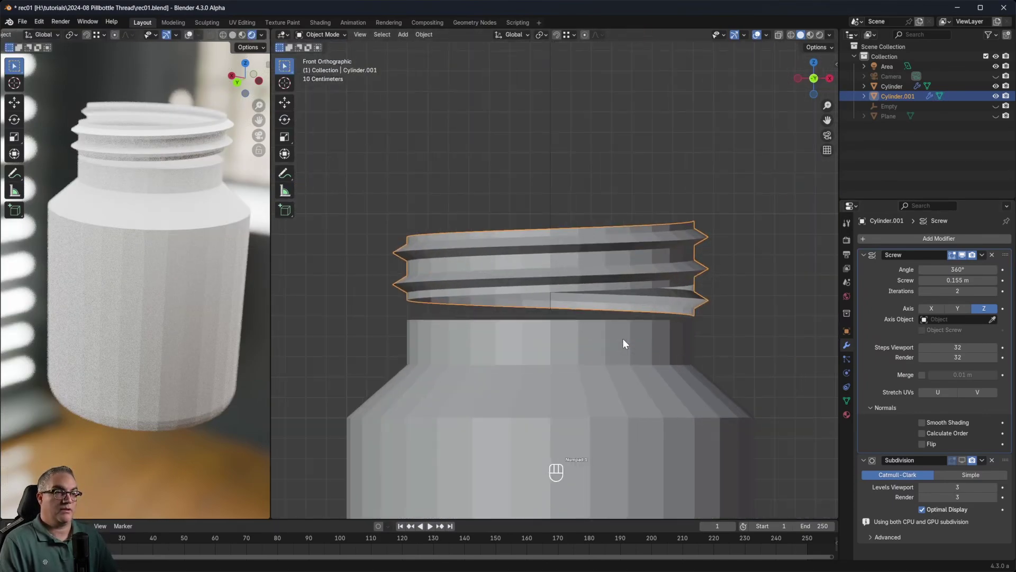
{"action": "scroll", "coordinate": [700, 362], "scroll_direction": "down", "scroll_amount": 3}
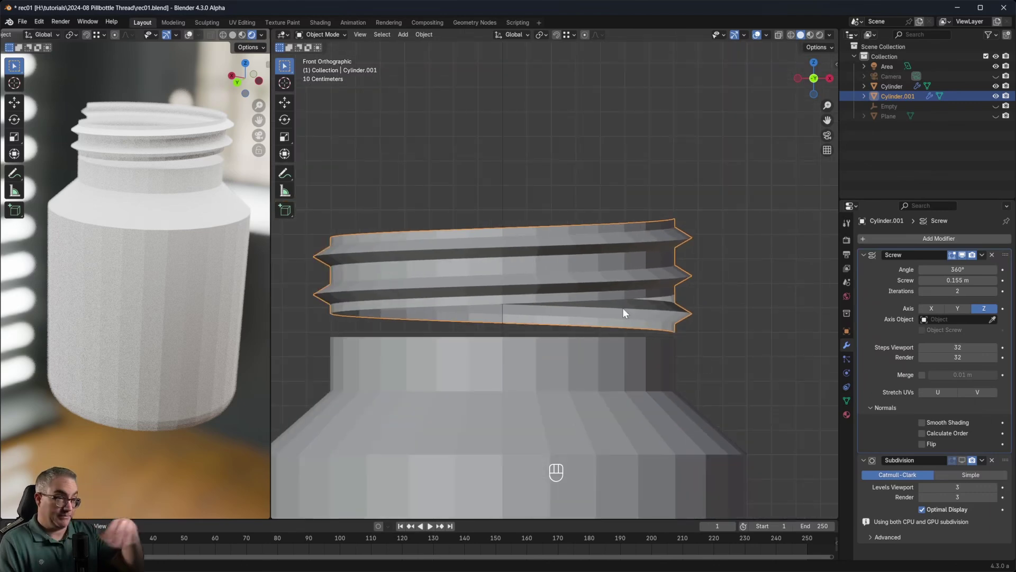
{"action": "scroll", "coordinate": [688, 307], "scroll_direction": "up", "scroll_amount": 3}
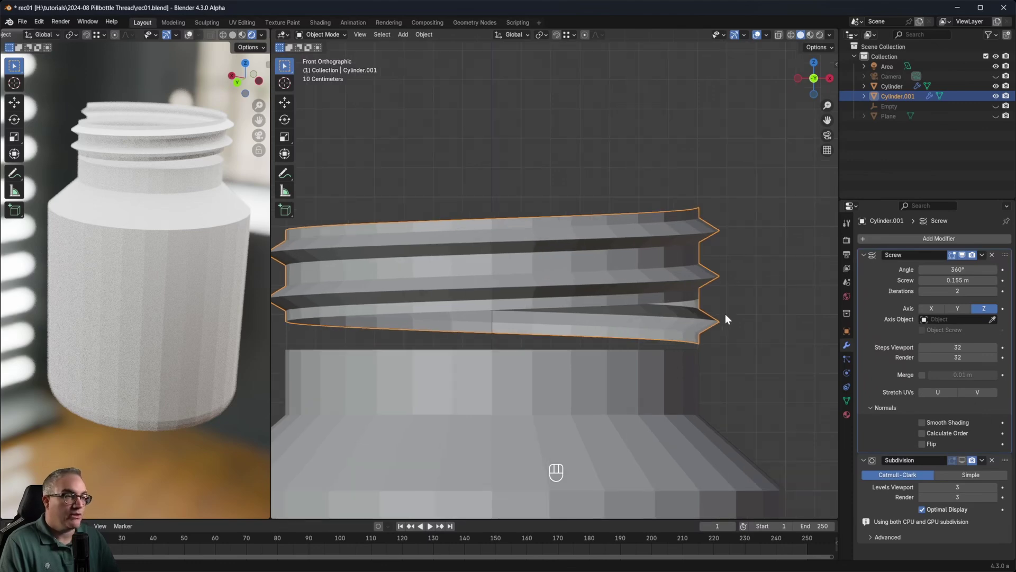
{"action": "scroll", "coordinate": [716, 346], "scroll_direction": "down", "scroll_amount": 2}
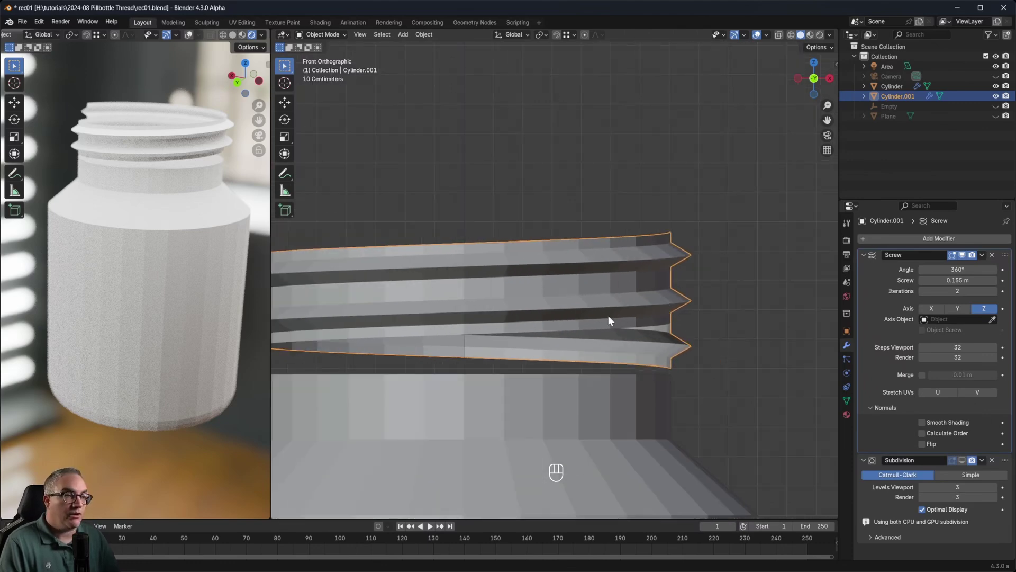
{"action": "middle_click_drag", "start_coordinate": [608, 316], "coordinate": [532, 339]}
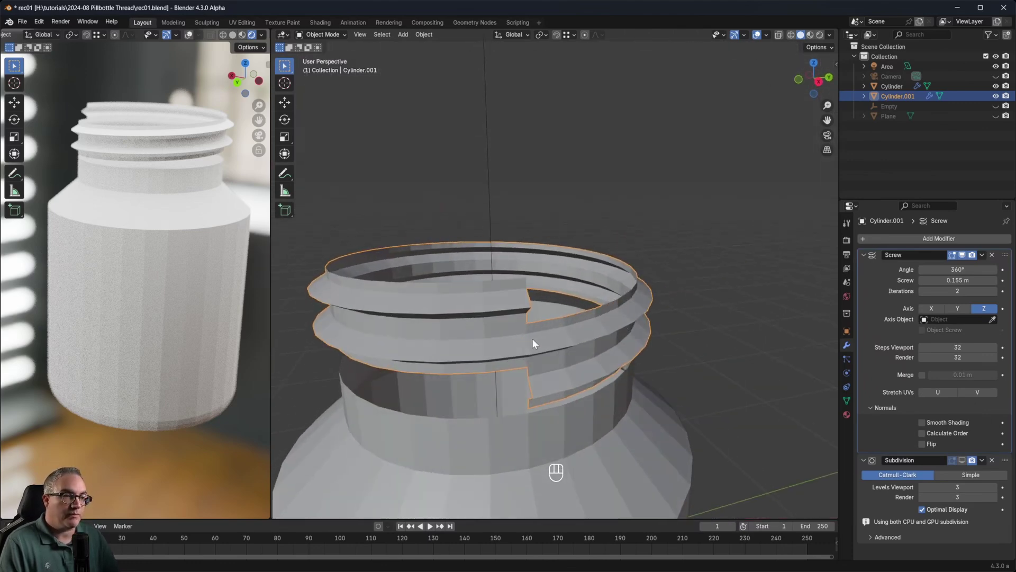
{"action": "scroll", "coordinate": [630, 364], "scroll_direction": "up", "scroll_amount": 3}
{"action": "middle_click_drag", "start_coordinate": [635, 363], "coordinate": [567, 275]}
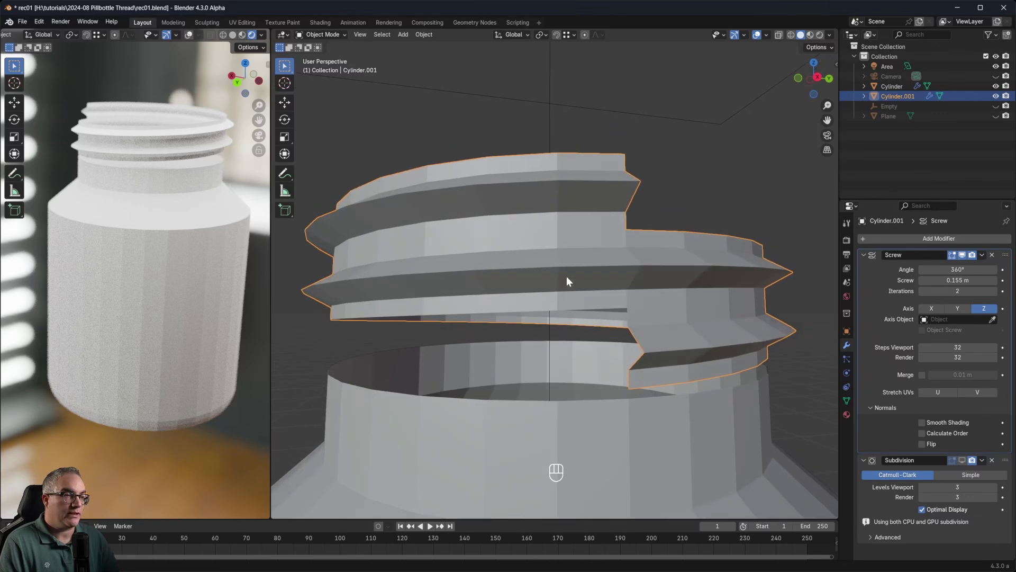
{"action": "middle_click_drag", "start_coordinate": [665, 302], "coordinate": [674, 311]}
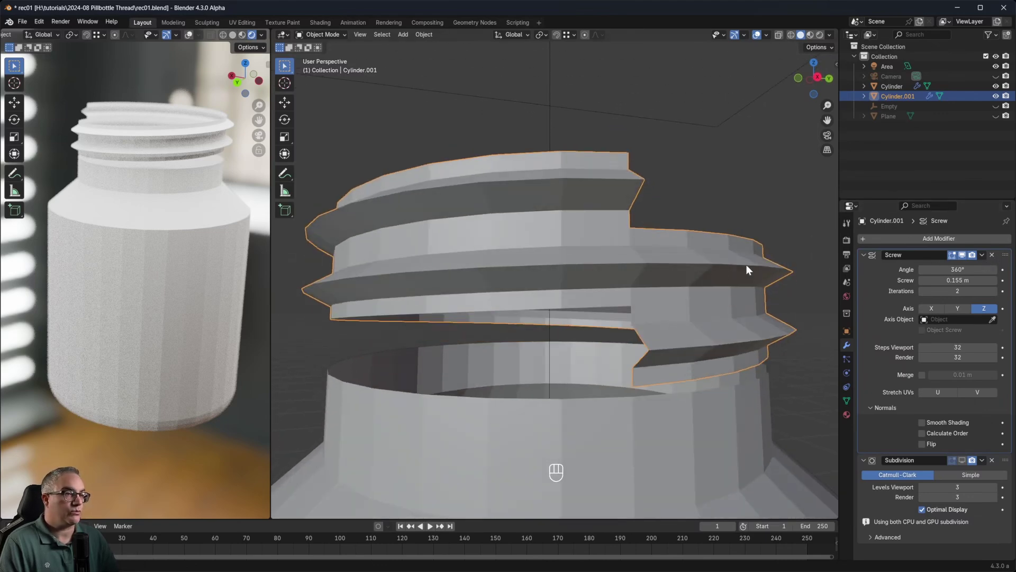
{"action": "middle_click_drag", "start_coordinate": [747, 270], "coordinate": [619, 346]}
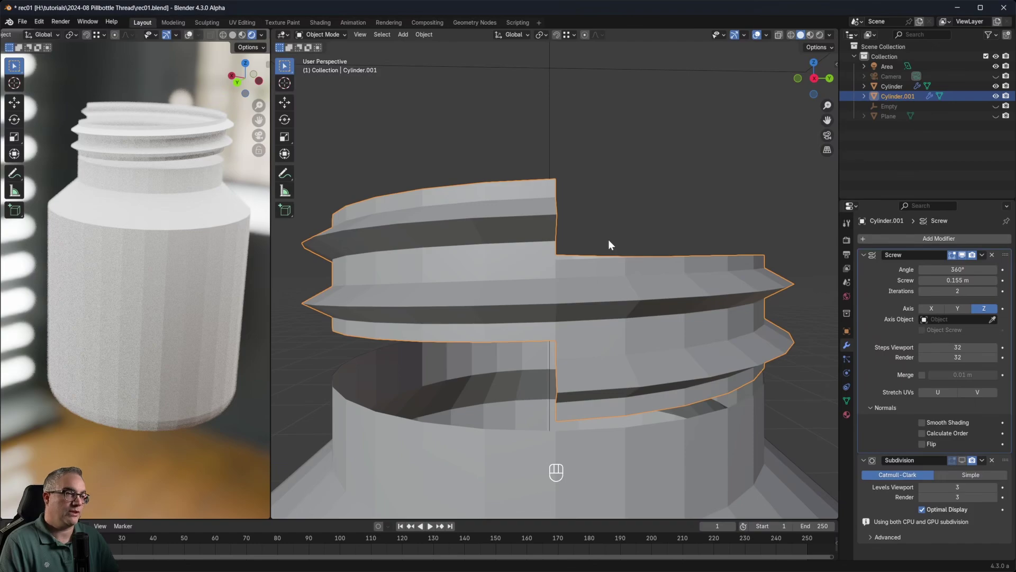
Step: Apply the Screw modifier to the thread object
{"action": "left_click", "coordinate": [983, 254]}
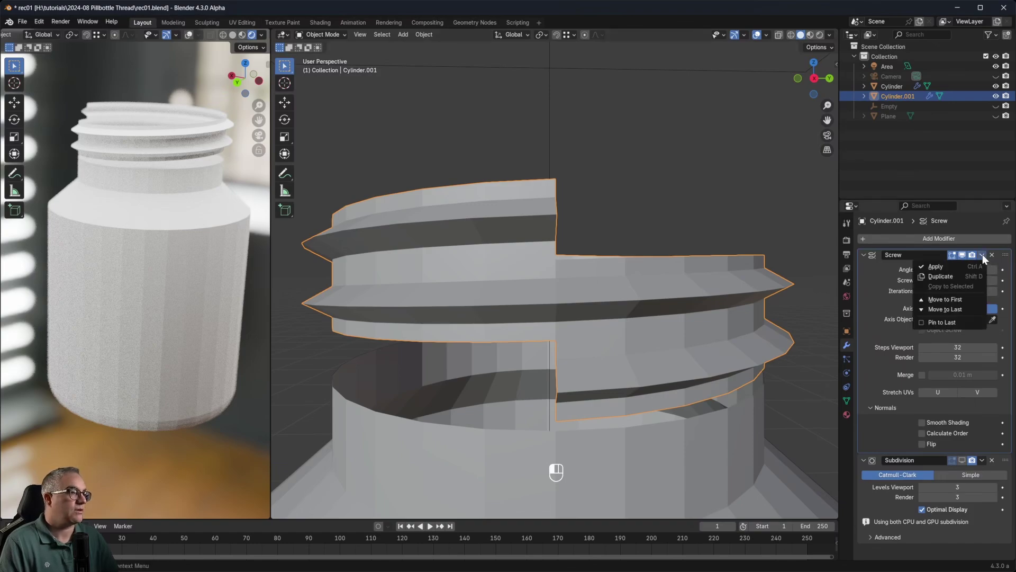
{"action": "left_click", "coordinate": [936, 267]}
{"action": "scroll", "coordinate": [561, 362], "scroll_direction": "up", "scroll_amount": 5}
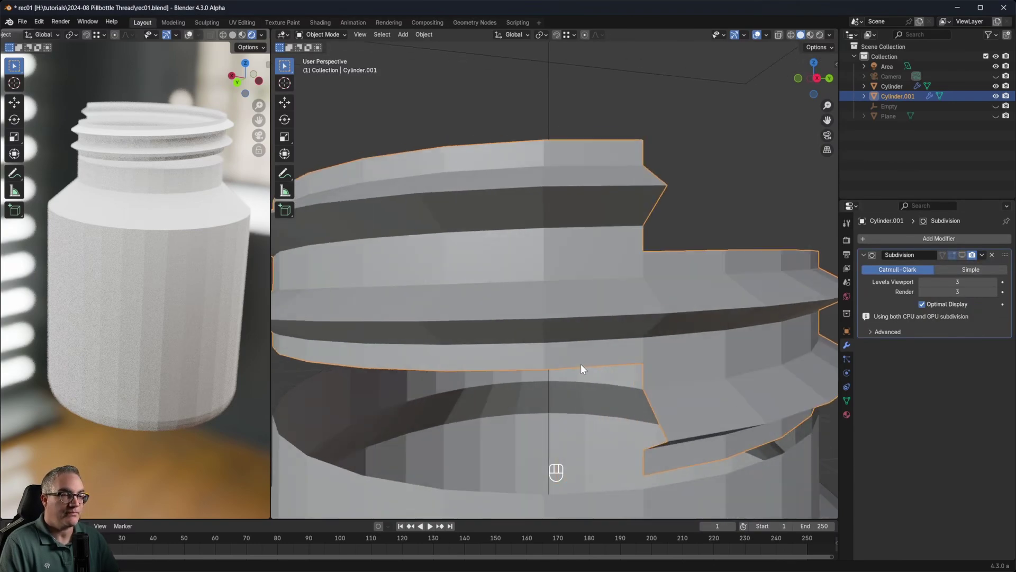
Step: In edge mode, select the thread's lower boundary edges as a shortest path, leaving out the segments at the overlap
{"action": "key", "text": "Tab"}
{"action": "middle_click_drag", "start_coordinate": [684, 372], "coordinate": [672, 354]}
{"action": "key", "text": "1"}
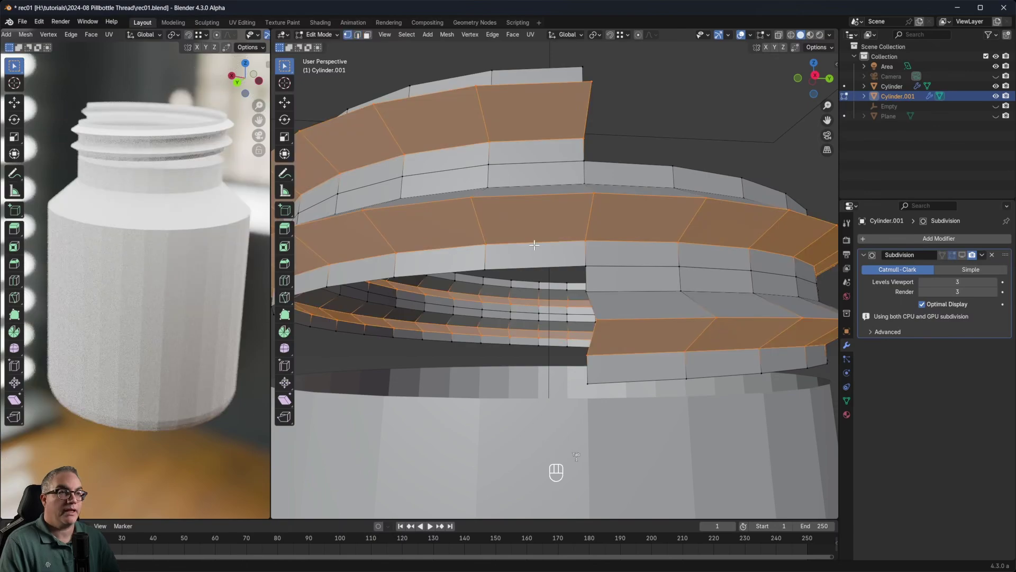
{"action": "key", "text": "2"}
{"action": "left_click", "coordinate": [524, 268]}
{"action": "middle_click_drag", "start_coordinate": [543, 268], "coordinate": [482, 267]}
{"action": "left_click", "coordinate": [439, 271]}
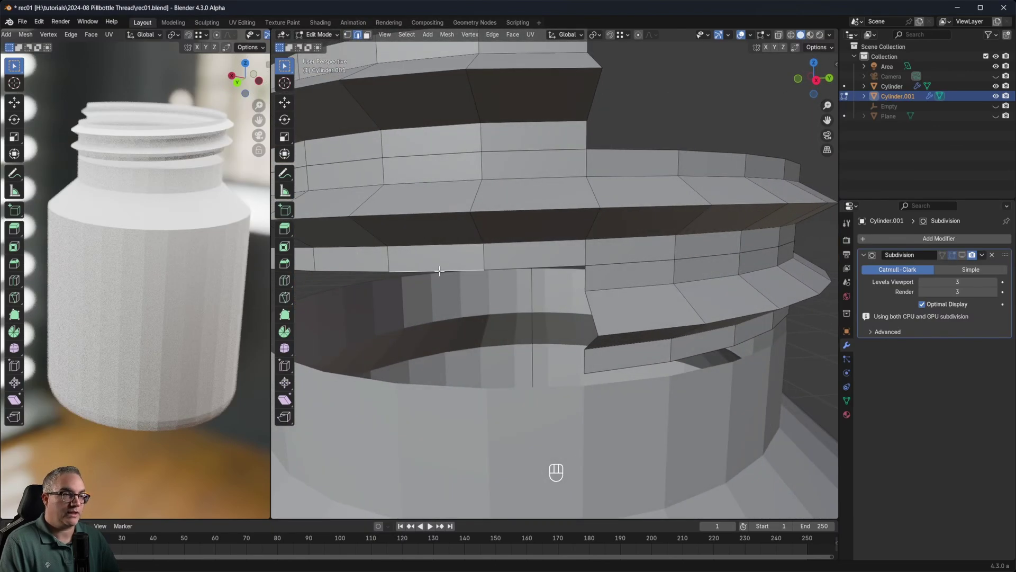
{"action": "left_click", "coordinate": [624, 366], "text": "ctrl"}
{"action": "middle_click_drag", "start_coordinate": [625, 365], "coordinate": [457, 261]}
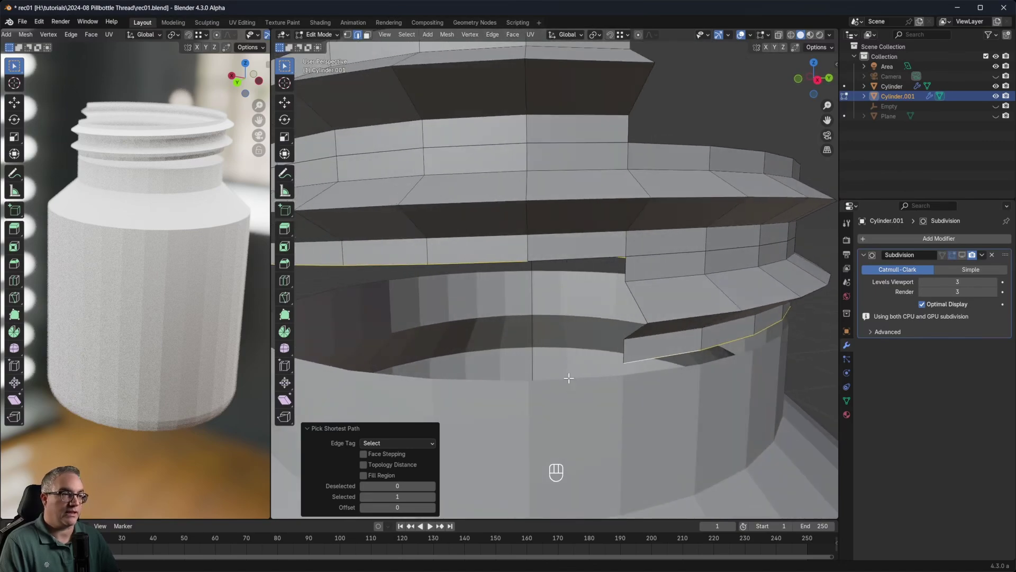
Step: Extrude the selected lower edges about 0.092 m down along Z and flatten them with a Z scale of 0
{"action": "key", "text": "g"}
{"action": "key", "text": "z"}
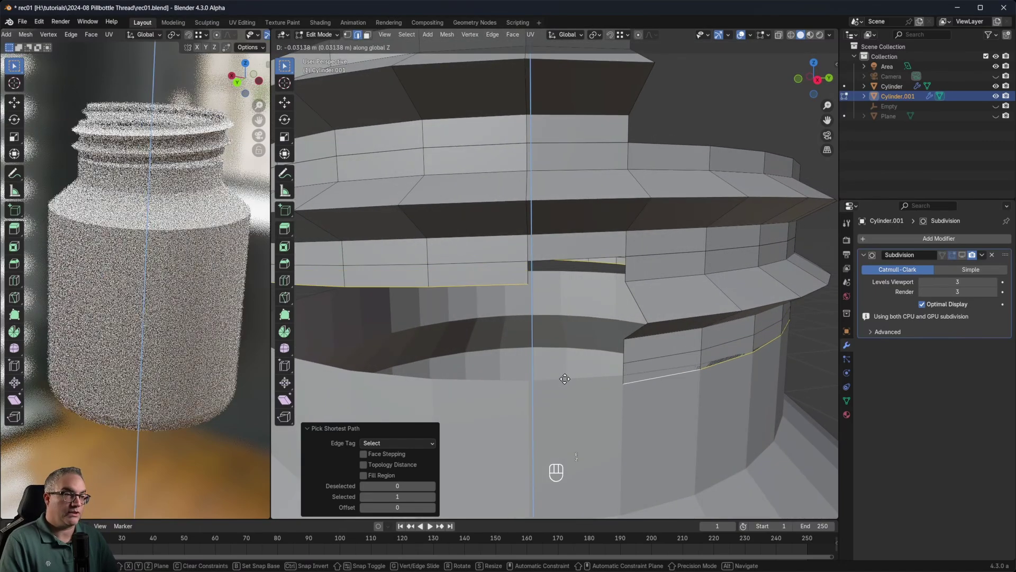
{"action": "left_click", "coordinate": [562, 395]}
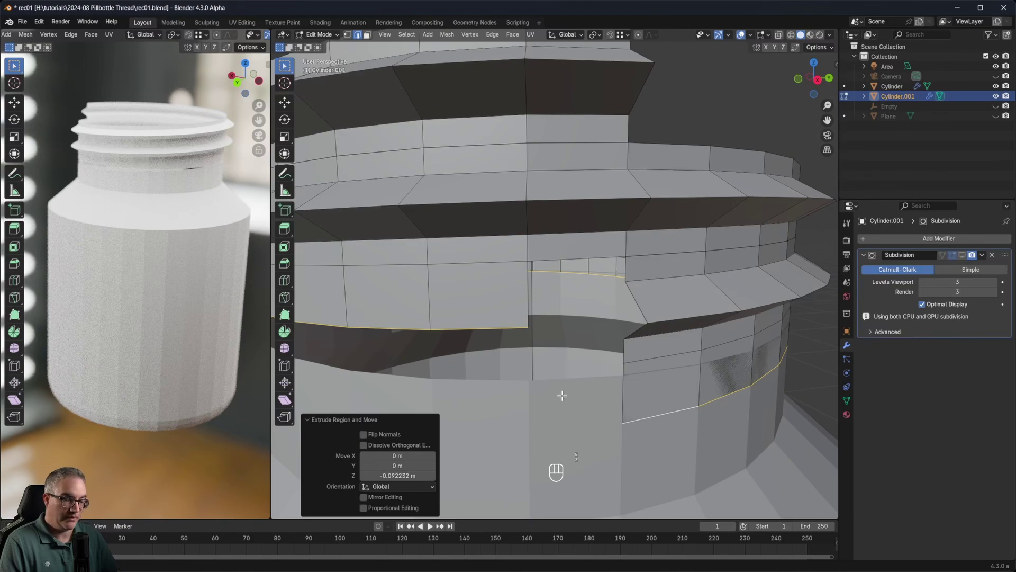
{"action": "key", "text": "s"}
{"action": "key", "text": "z"}
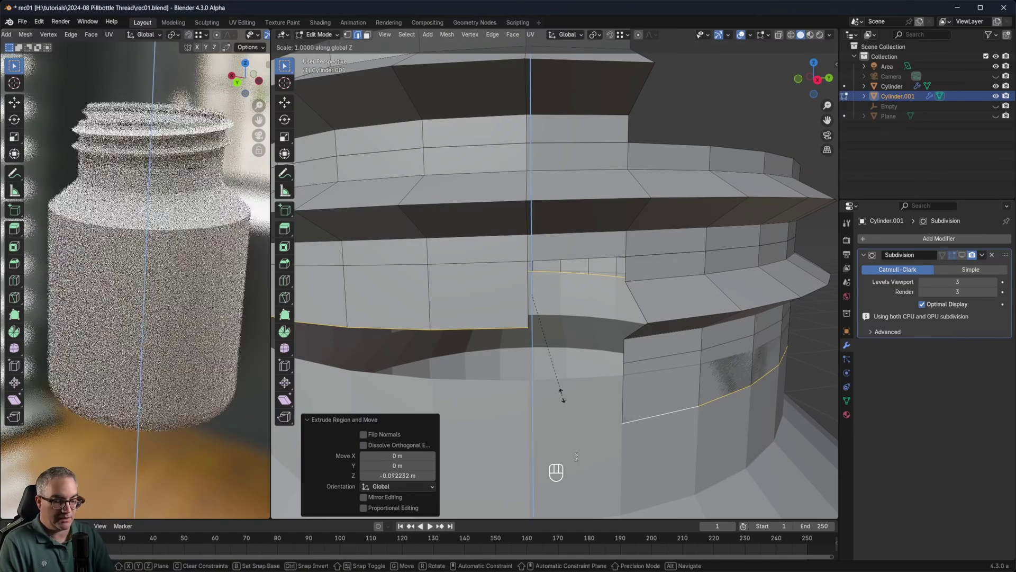
{"action": "key", "text": "0"}
{"action": "key", "text": "Return"}
Step: Move the whole thread object about 0.308 m up along Z, away from the bottle neck
{"action": "key", "text": "Tab"}
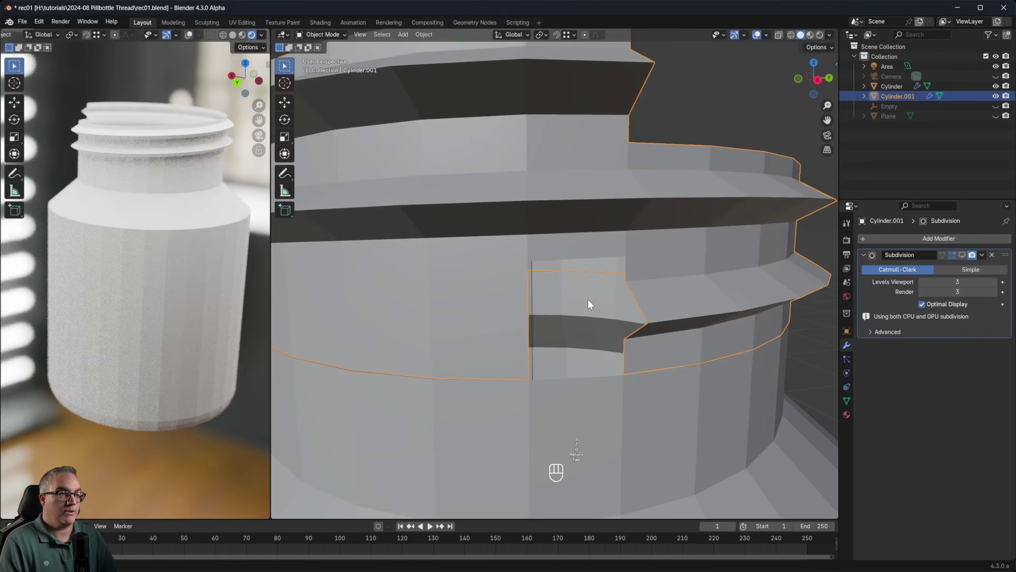
{"action": "key", "text": "g"}
{"action": "key", "text": "z"}
{"action": "left_click", "coordinate": [582, 218]}
{"action": "scroll", "coordinate": [599, 215], "scroll_direction": "down", "scroll_amount": 3}
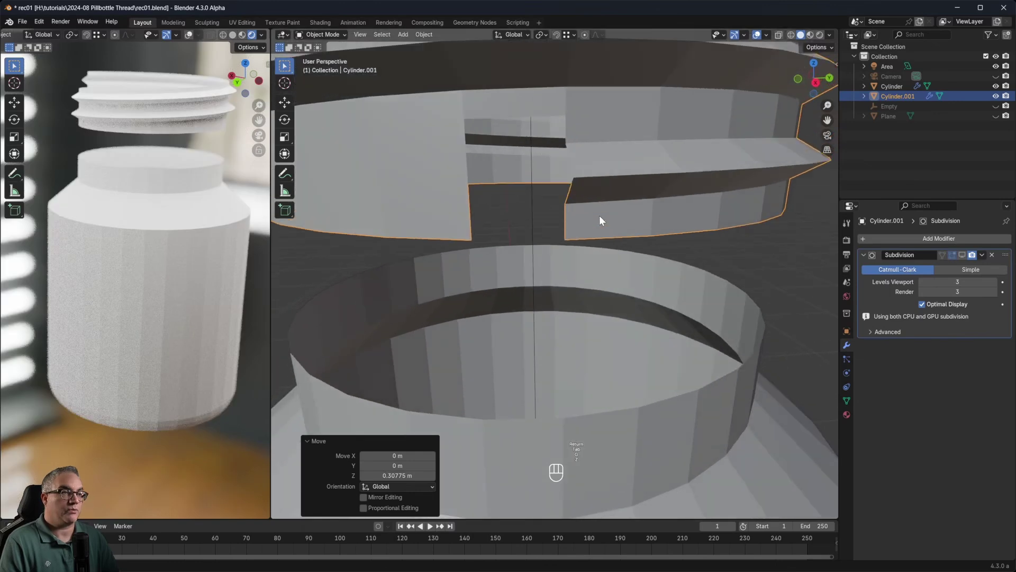
Step: Examine the open gap in the thread's lower wall, where the first turn starts
{"action": "middle_click_drag", "start_coordinate": [599, 215], "coordinate": [576, 332]}
{"action": "scroll", "coordinate": [577, 332], "scroll_direction": "up", "scroll_amount": 3}
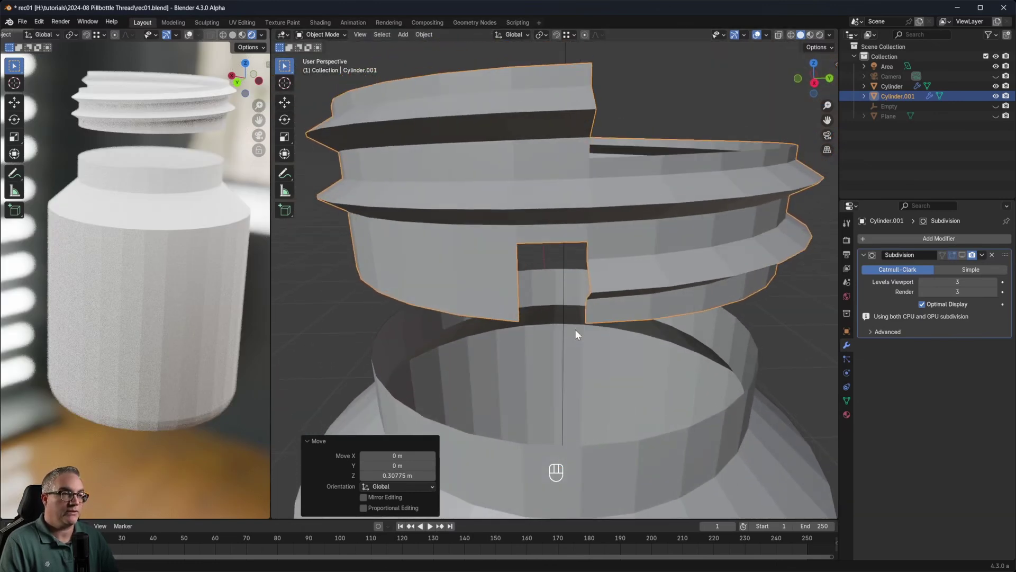
{"action": "scroll", "coordinate": [547, 359], "scroll_direction": "up", "scroll_amount": 3}
{"action": "middle_click_drag", "start_coordinate": [606, 330], "coordinate": [577, 363]}
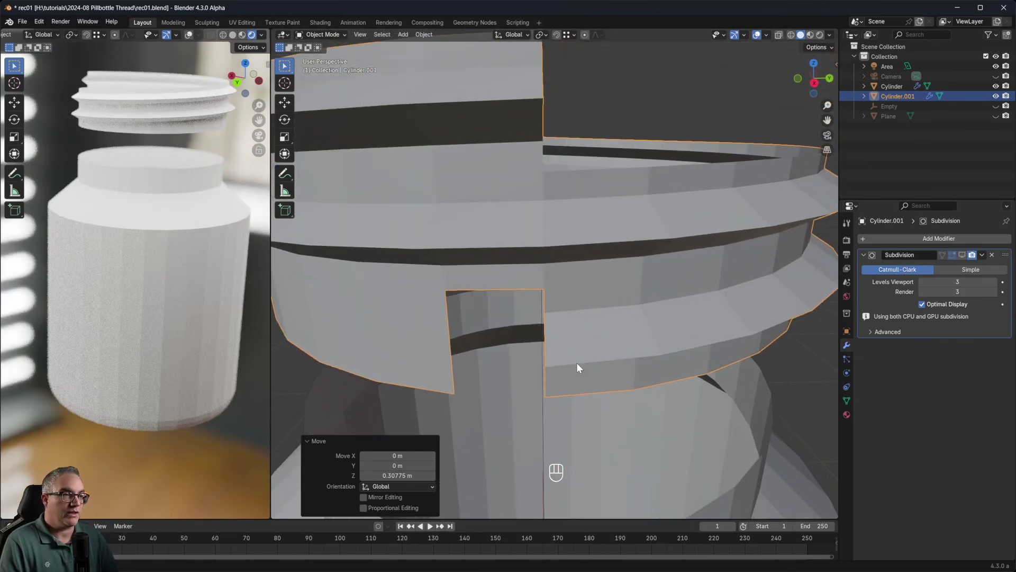
{"action": "scroll", "coordinate": [577, 364], "scroll_direction": "up", "scroll_amount": 3}
{"action": "scroll", "coordinate": [569, 249], "scroll_direction": "down", "scroll_amount": 3}
{"action": "middle_click_drag", "start_coordinate": [588, 305], "coordinate": [589, 341]}
{"action": "scroll", "coordinate": [586, 366], "scroll_direction": "up", "scroll_amount": 3}
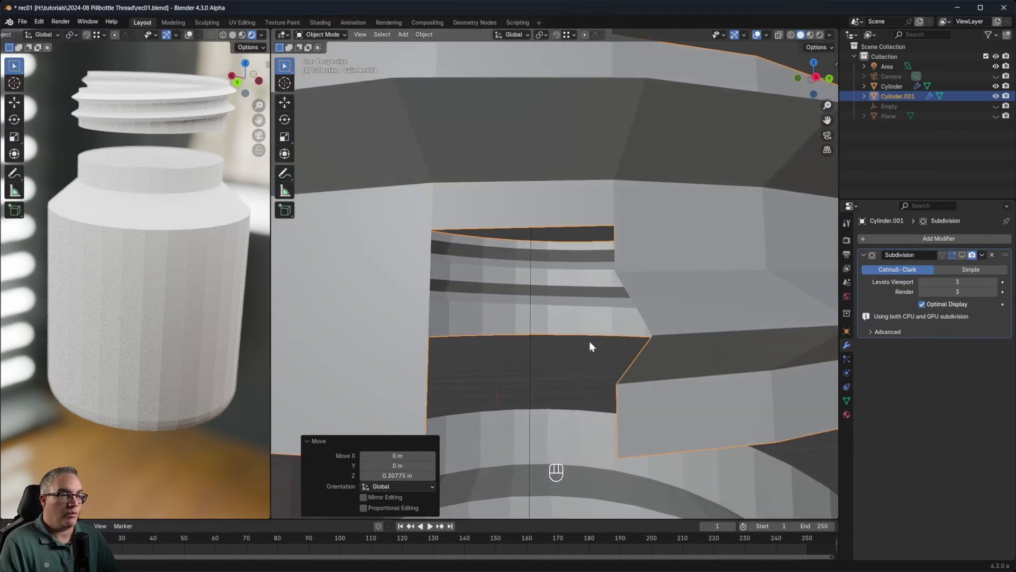
Step: In vertex mode, pick the vertex at the gap's upper corner and examine the surrounding geometry
{"action": "key", "text": "Tab"}
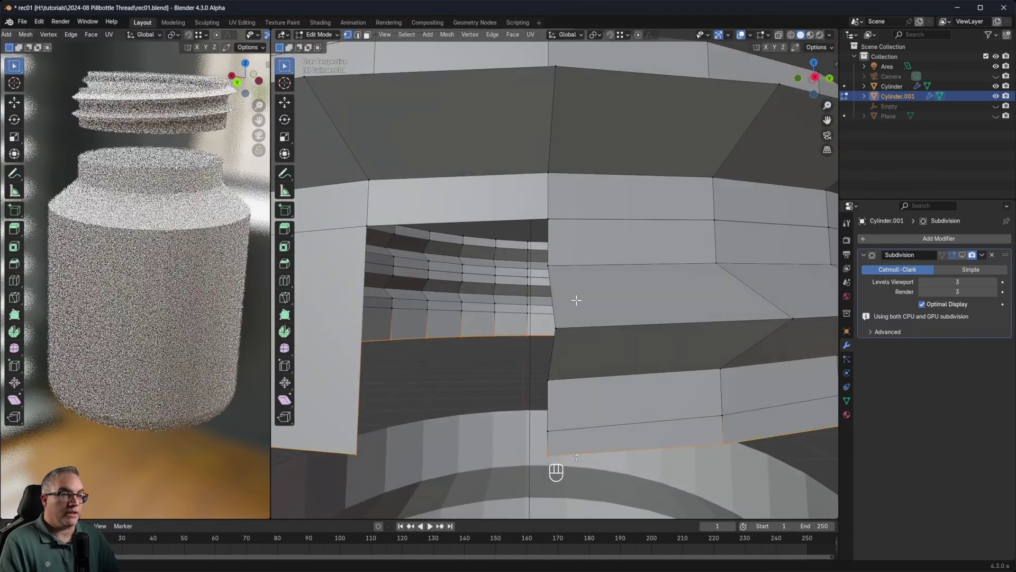
{"action": "key", "text": "1"}
{"action": "middle_click_drag", "start_coordinate": [603, 281], "coordinate": [551, 170]}
{"action": "middle_click_drag", "start_coordinate": [694, 170], "coordinate": [517, 179], "text": "shift"}
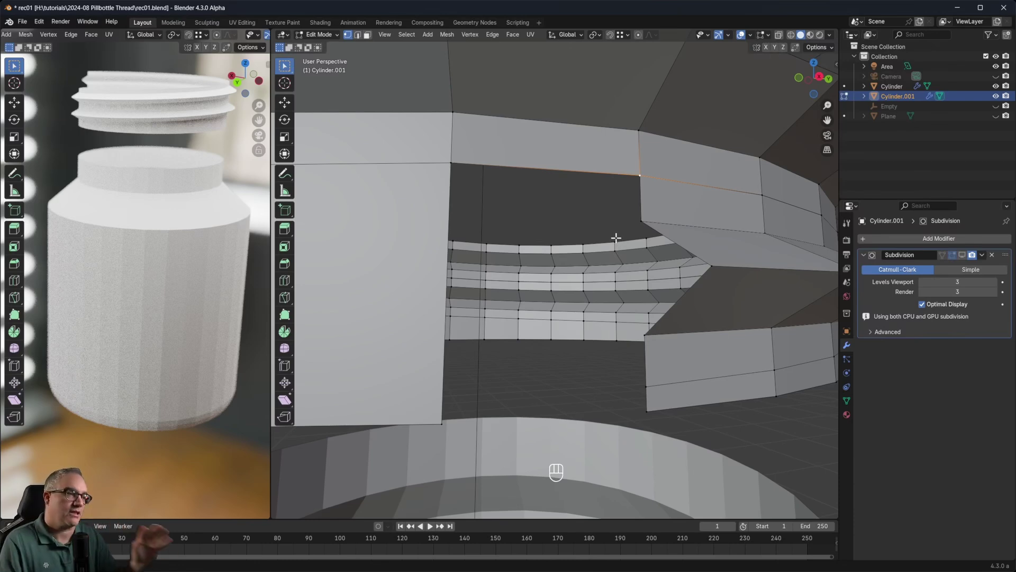
{"action": "scroll", "coordinate": [610, 208], "scroll_direction": "down", "scroll_amount": 4}
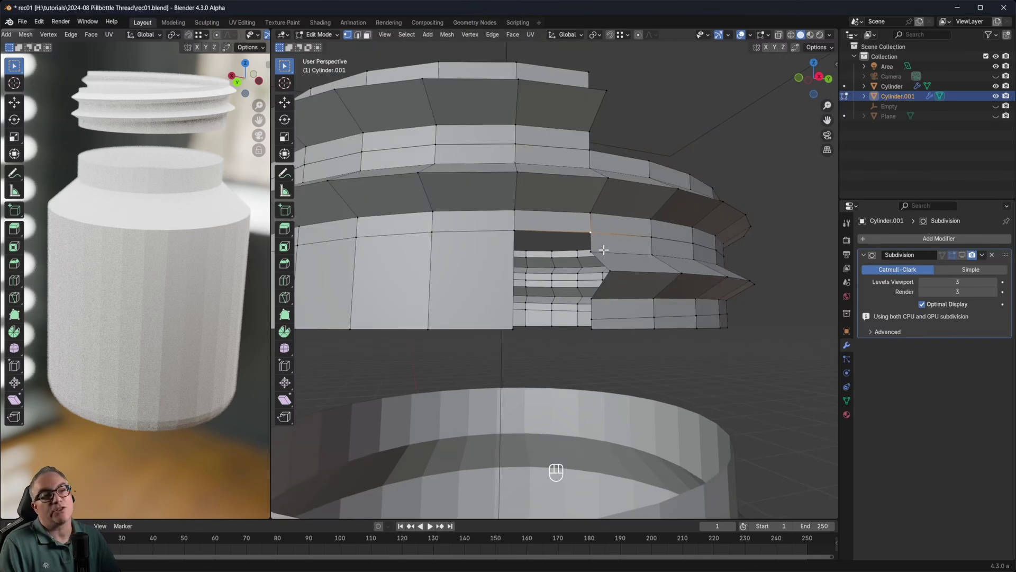
{"action": "middle_click_drag", "start_coordinate": [601, 251], "coordinate": [619, 269]}
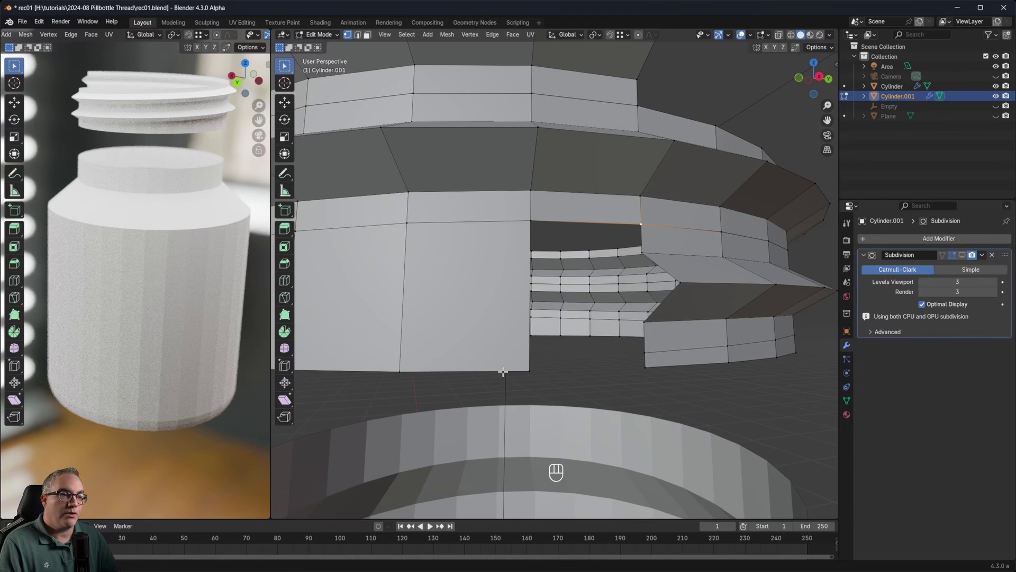
{"action": "scroll", "coordinate": [497, 290], "scroll_direction": "up", "scroll_amount": 2}
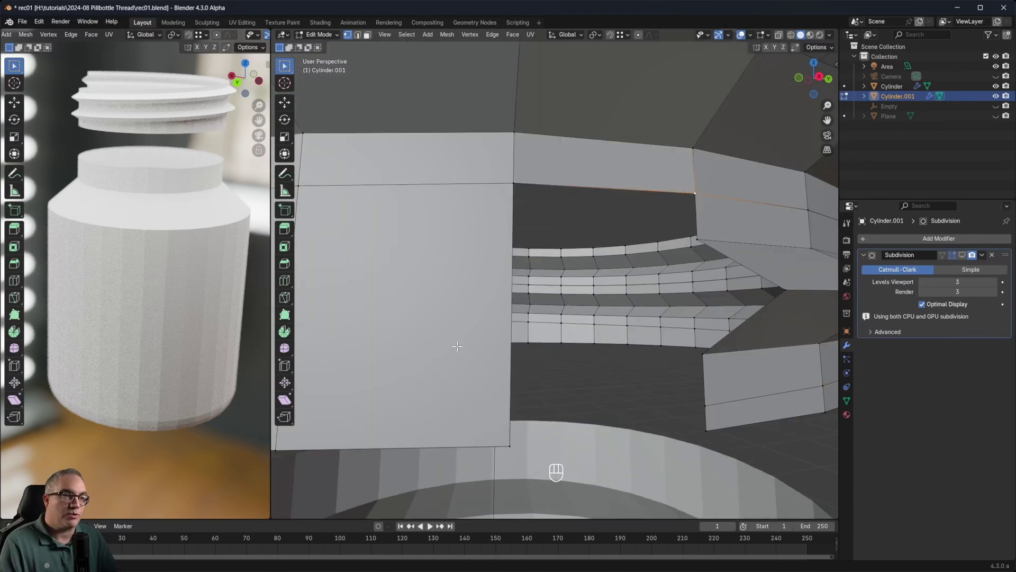
Step: Move the outer tip vertex at the thread's start about 0.07 m inward along X so it lines up with the neck wall
{"action": "middle_click_drag", "start_coordinate": [665, 269], "coordinate": [742, 301]}
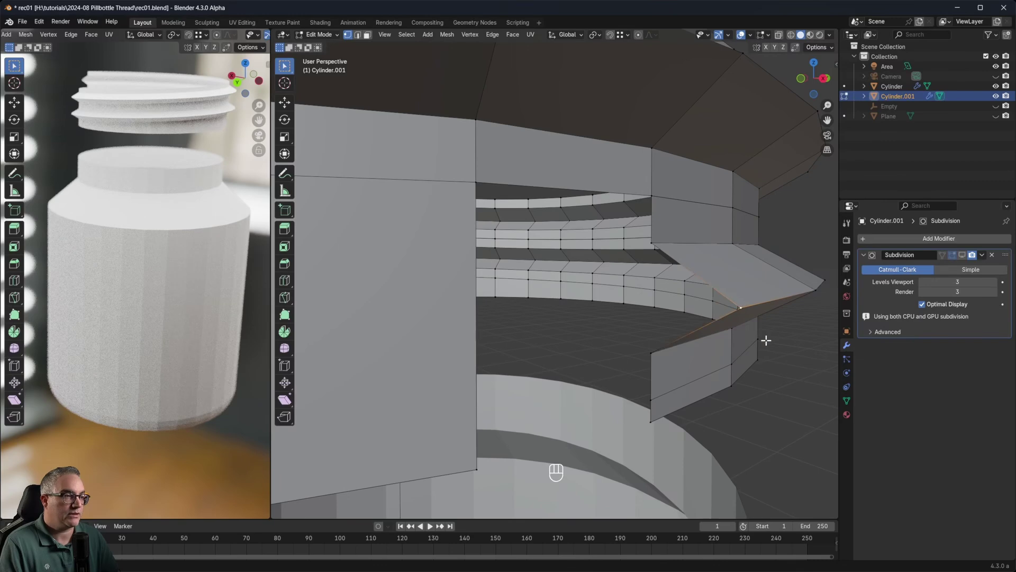
{"action": "middle_click_drag", "start_coordinate": [764, 340], "coordinate": [640, 321]}
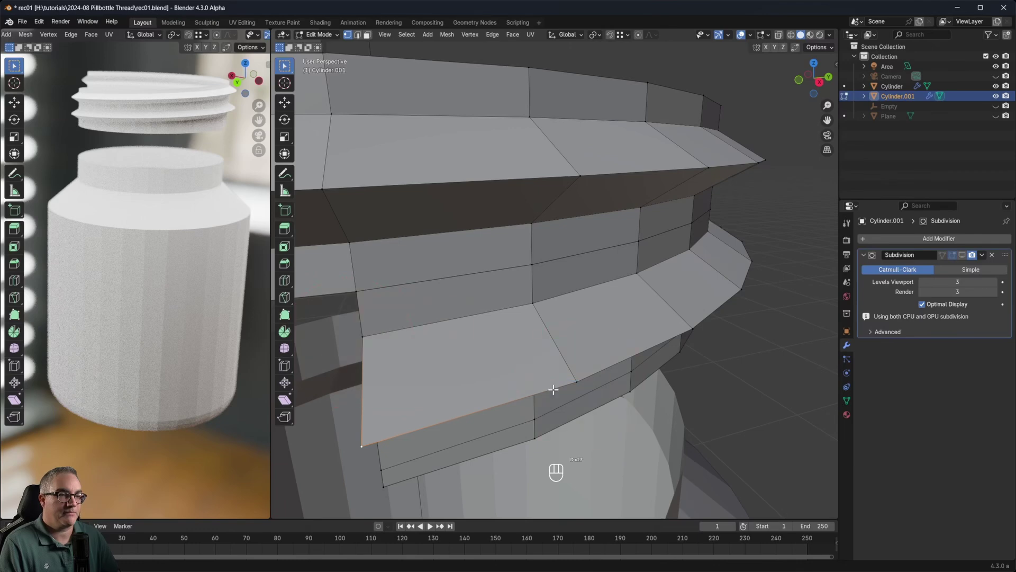
{"action": "middle_click_drag", "start_coordinate": [553, 389], "coordinate": [605, 371]}
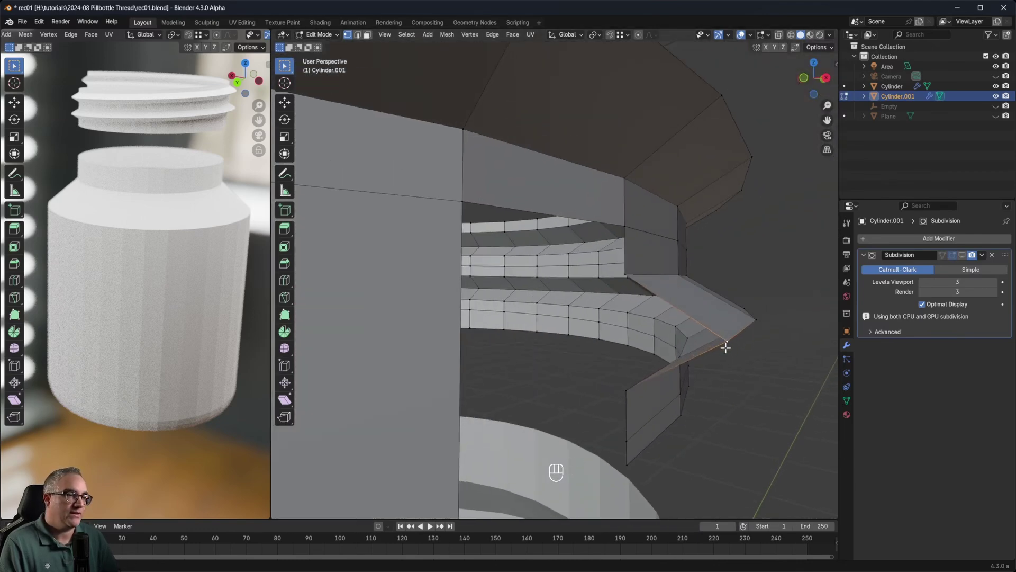
{"action": "middle_click_drag", "start_coordinate": [726, 346], "coordinate": [696, 341]}
{"action": "key", "text": "KP_1"}
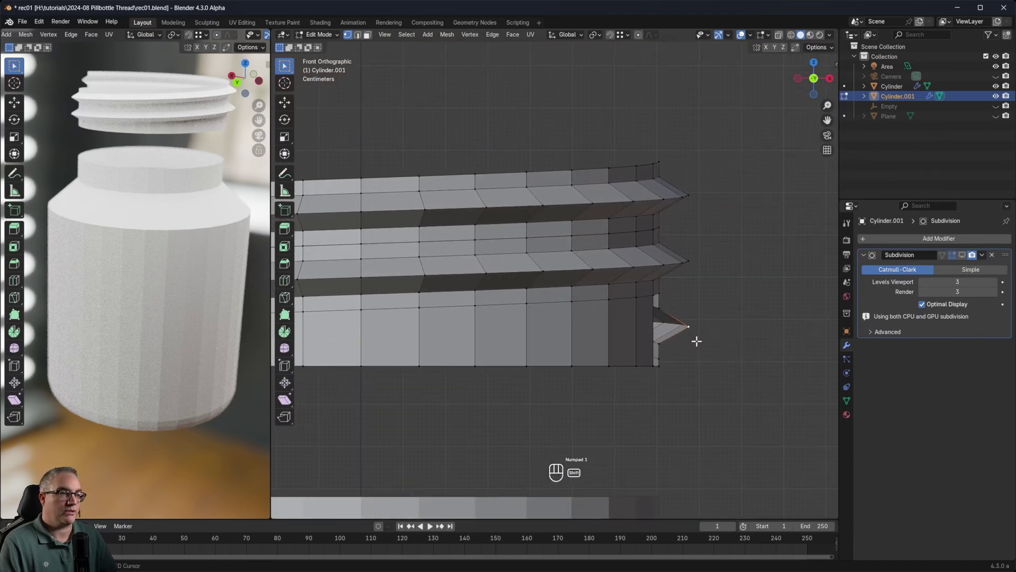
{"action": "key", "text": "KP_7"}
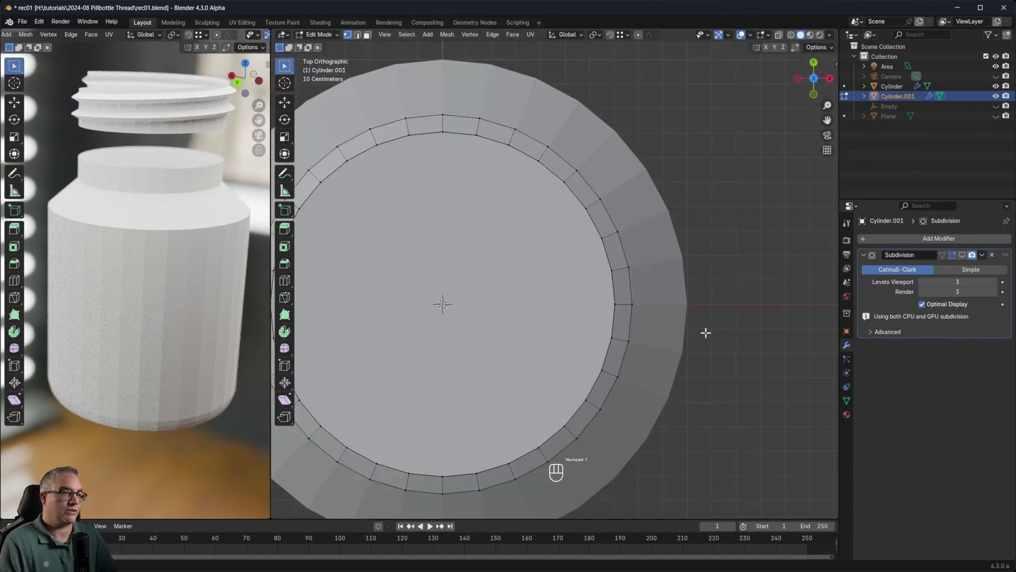
{"action": "scroll", "coordinate": [706, 333], "scroll_direction": "down", "scroll_amount": 1}
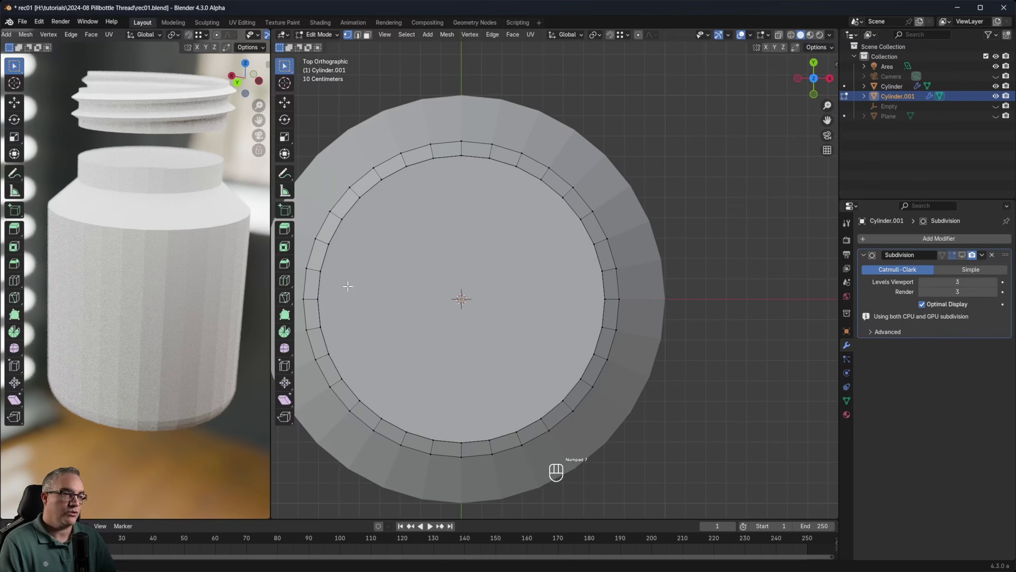
{"action": "key", "text": "KP_1"}
{"action": "scroll", "coordinate": [546, 284], "scroll_direction": "up", "scroll_amount": 5}
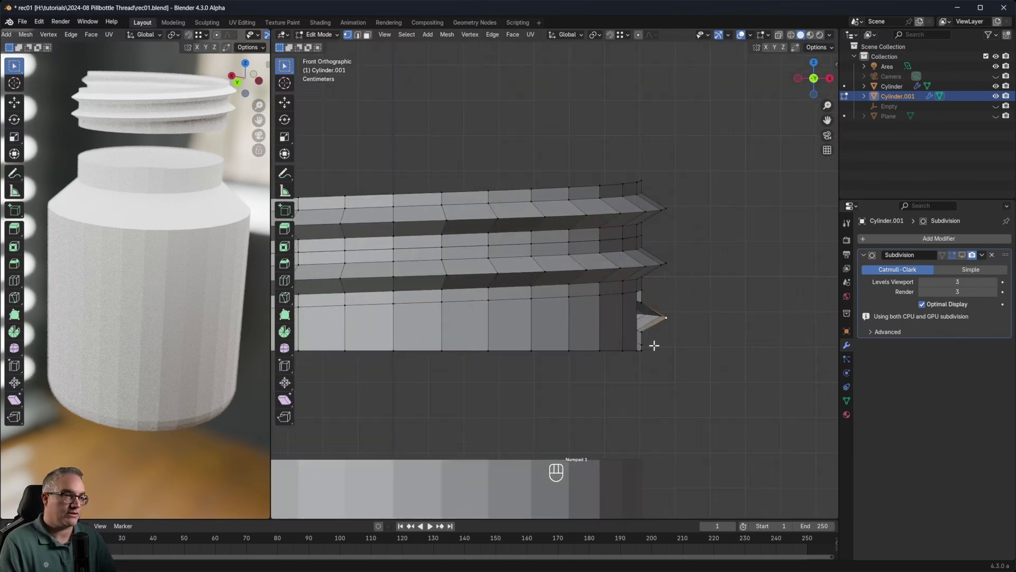
{"action": "scroll", "coordinate": [642, 354], "scroll_direction": "up", "scroll_amount": 4}
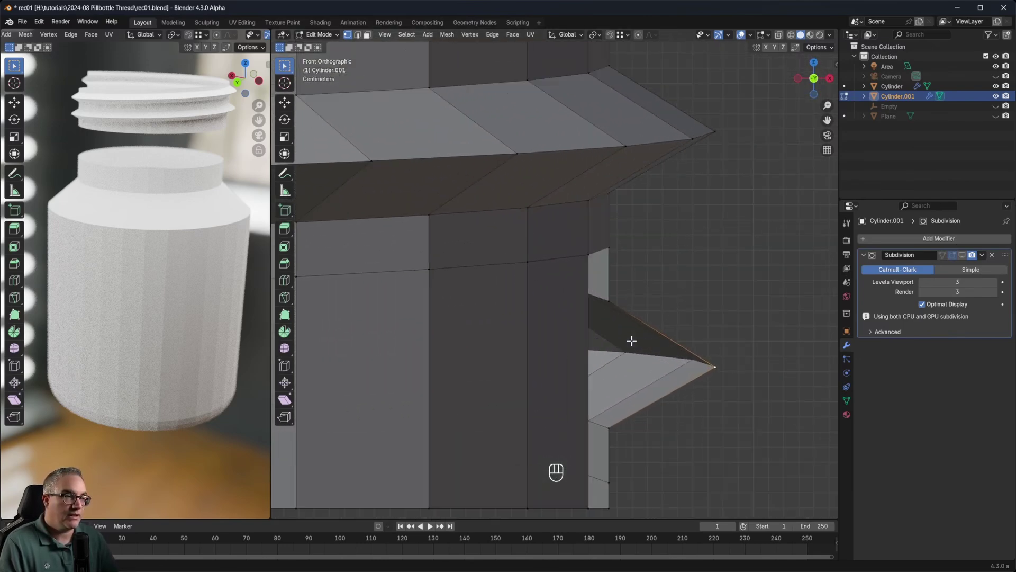
{"action": "middle_click_drag", "start_coordinate": [625, 279], "coordinate": [587, 226], "text": "shift"}
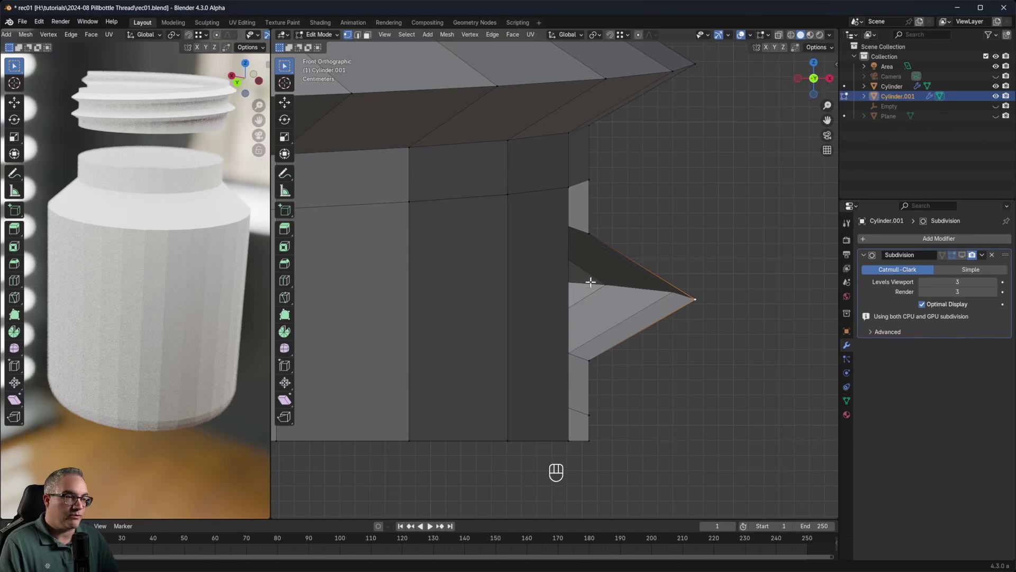
{"action": "key", "text": "g"}
{"action": "key", "text": "x"}
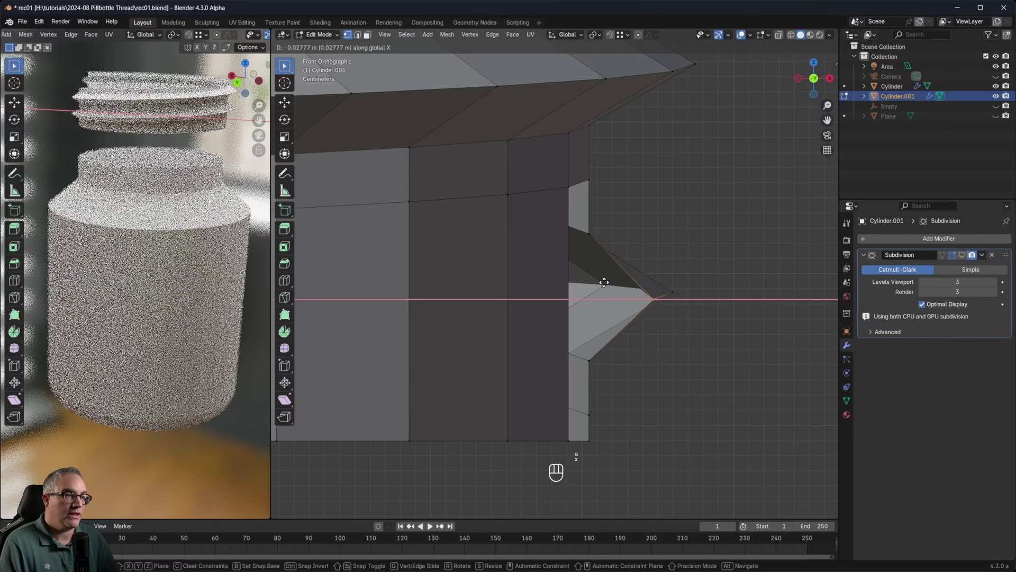
{"action": "left_click", "coordinate": [585, 229]}
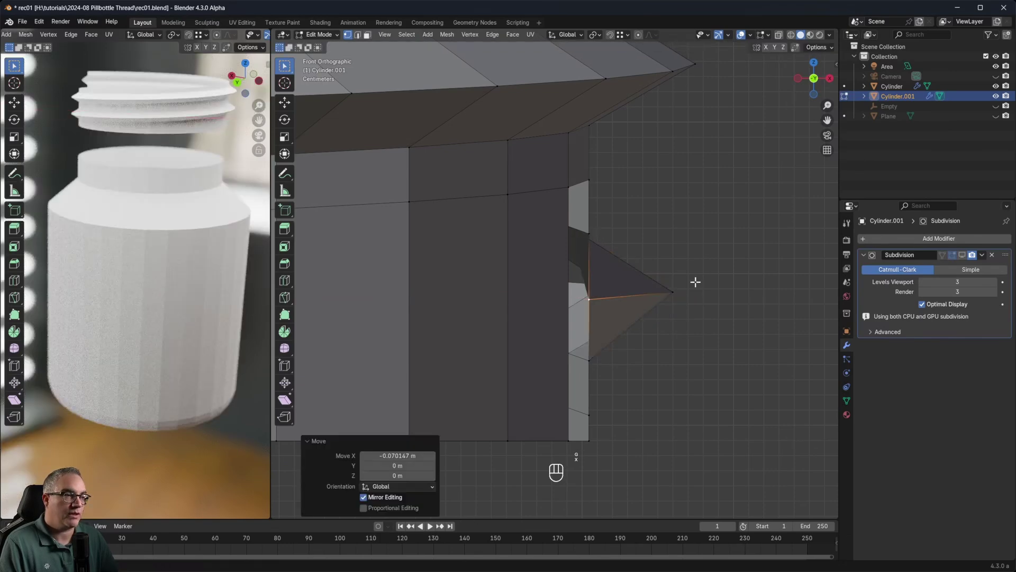
Step: Fill the upper part of the gap with a face from its two upper corners down to the moved tip vertex
{"action": "middle_click_drag", "start_coordinate": [694, 281], "coordinate": [613, 369]}
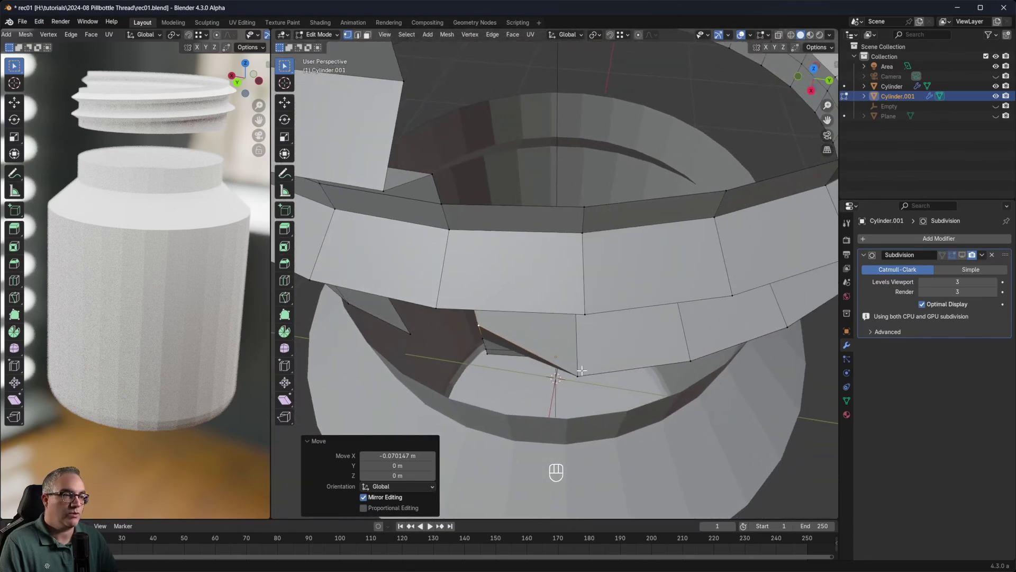
{"action": "middle_click_drag", "start_coordinate": [575, 329], "coordinate": [438, 238]}
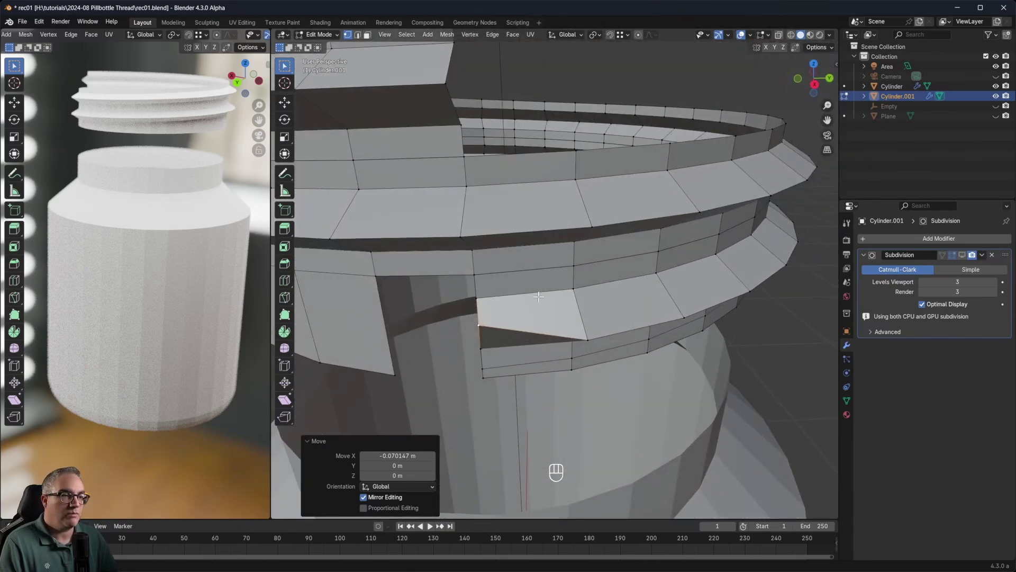
{"action": "scroll", "coordinate": [538, 296], "scroll_direction": "up", "scroll_amount": 6}
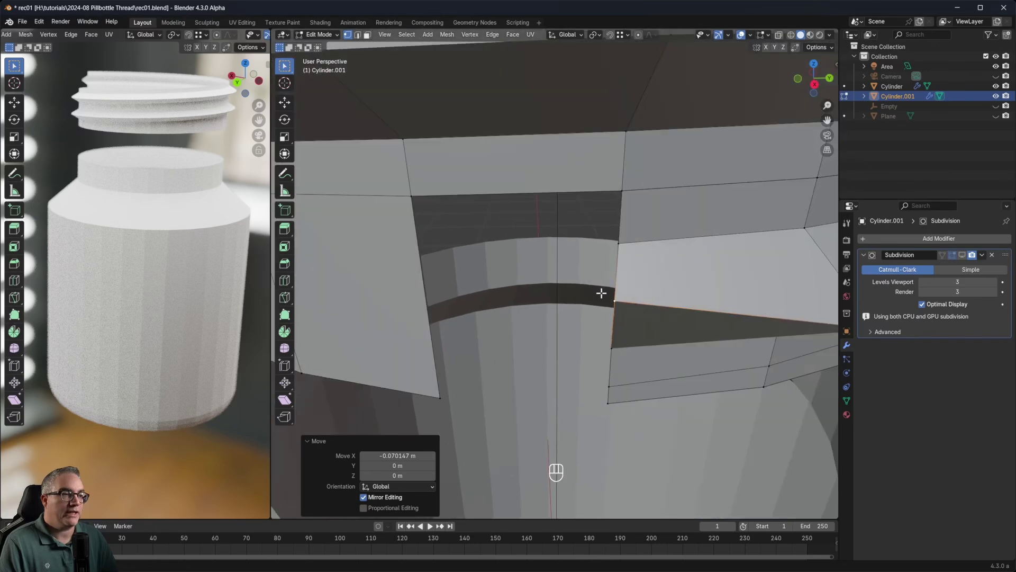
{"action": "middle_click_drag", "start_coordinate": [601, 293], "coordinate": [604, 303], "text": "shift"}
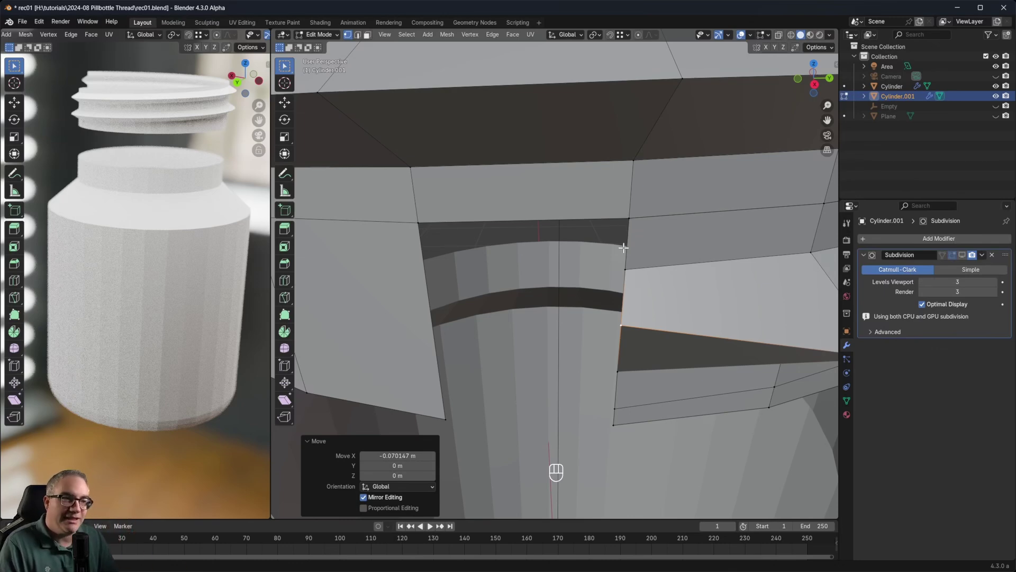
{"action": "left_click", "coordinate": [630, 218]}
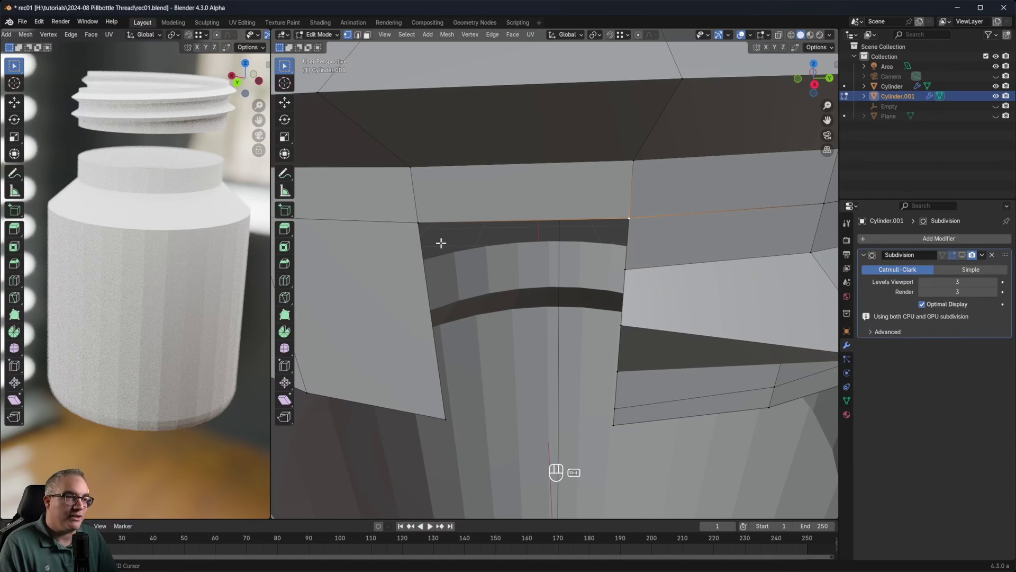
{"action": "left_click", "coordinate": [623, 326], "text": "shift"}
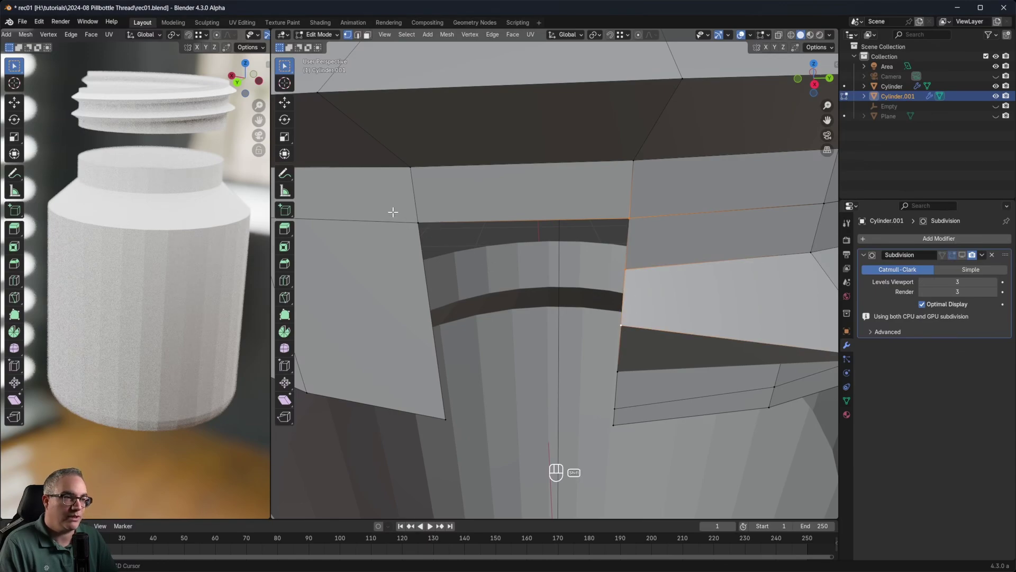
{"action": "left_click", "coordinate": [418, 223], "text": "shift"}
{"action": "key", "text": "f"}
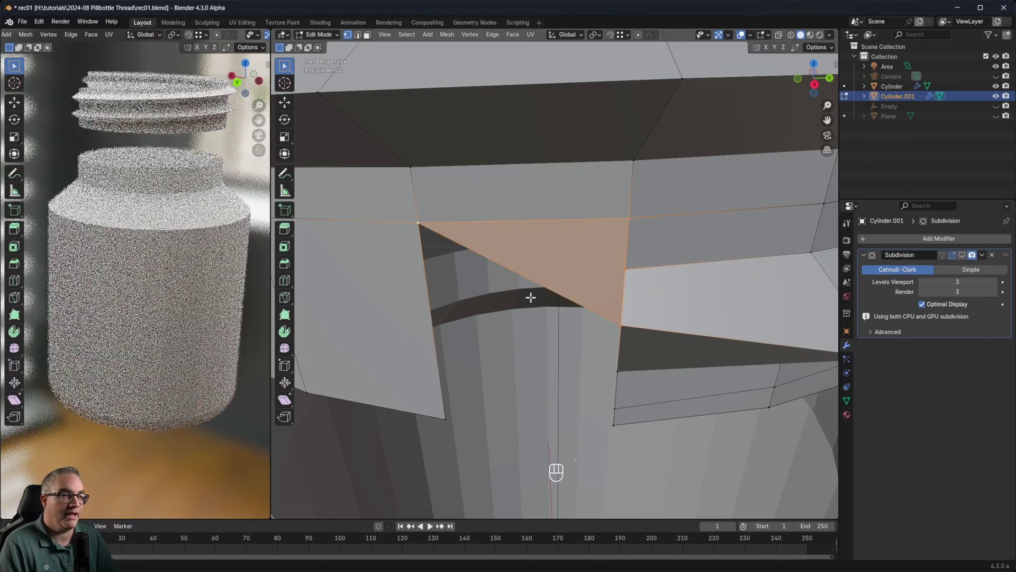
Step: Fill the lower part of the gap with a face joining the wall's bottom corner to the lower edges of the thread's start
{"action": "middle_click_drag", "start_coordinate": [562, 340], "coordinate": [562, 316]}
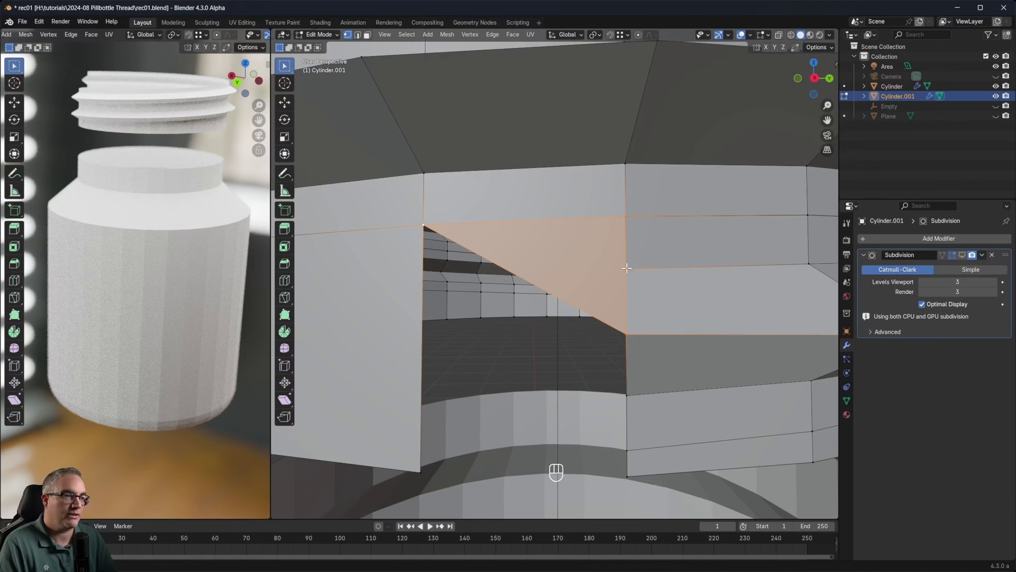
{"action": "left_click", "coordinate": [628, 478]}
{"action": "left_click", "coordinate": [627, 450], "text": "shift"}
{"action": "left_click", "coordinate": [420, 471], "text": "shift"}
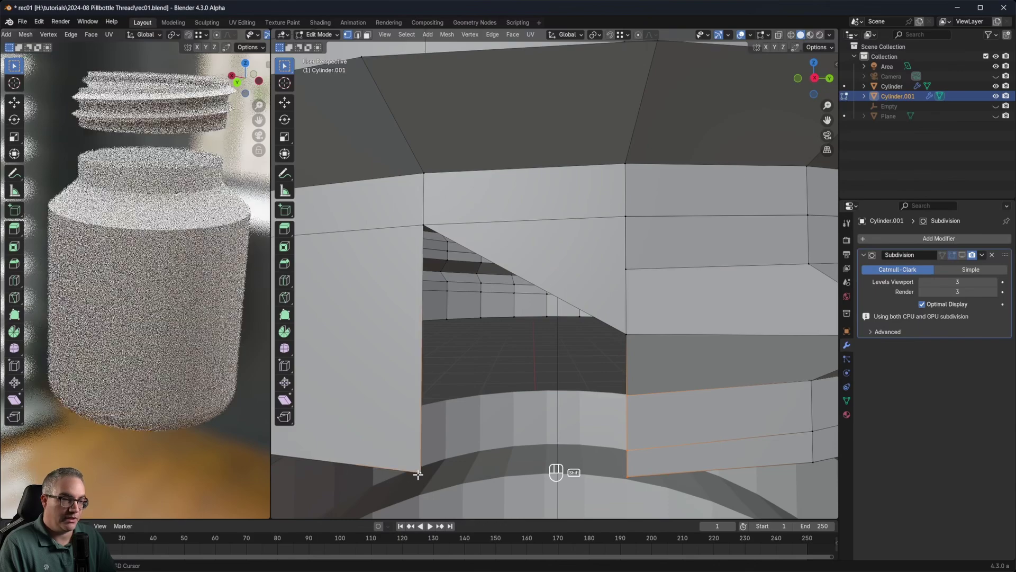
{"action": "key", "text": "f"}
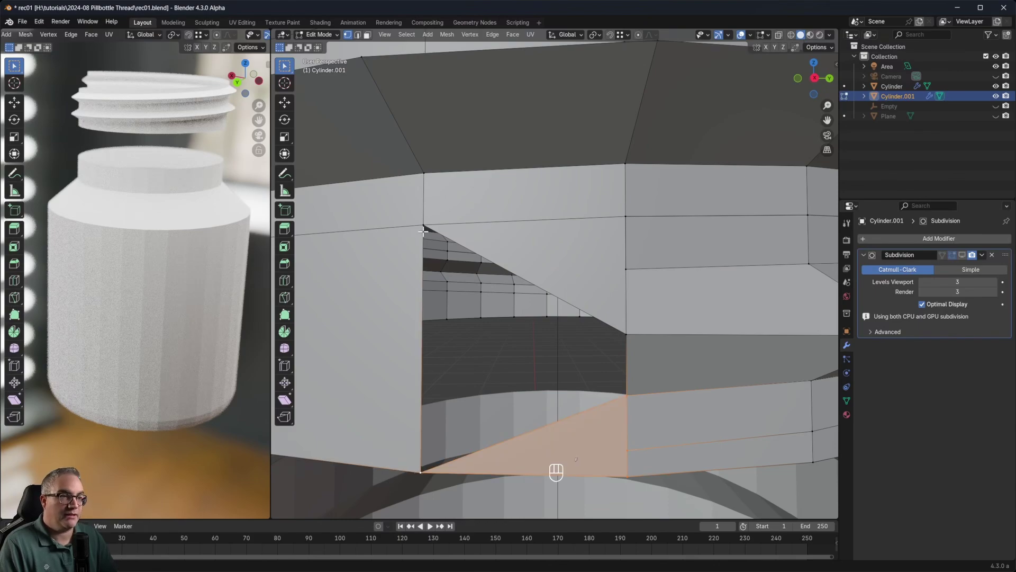
Step: Fill the remaining hole between the two new faces, from the wall's vertical edge to the thread's lower flank
{"action": "left_click", "coordinate": [423, 231]}
{"action": "left_click", "coordinate": [423, 471], "text": "shift"}
{"action": "left_click", "coordinate": [620, 396], "text": "shift"}
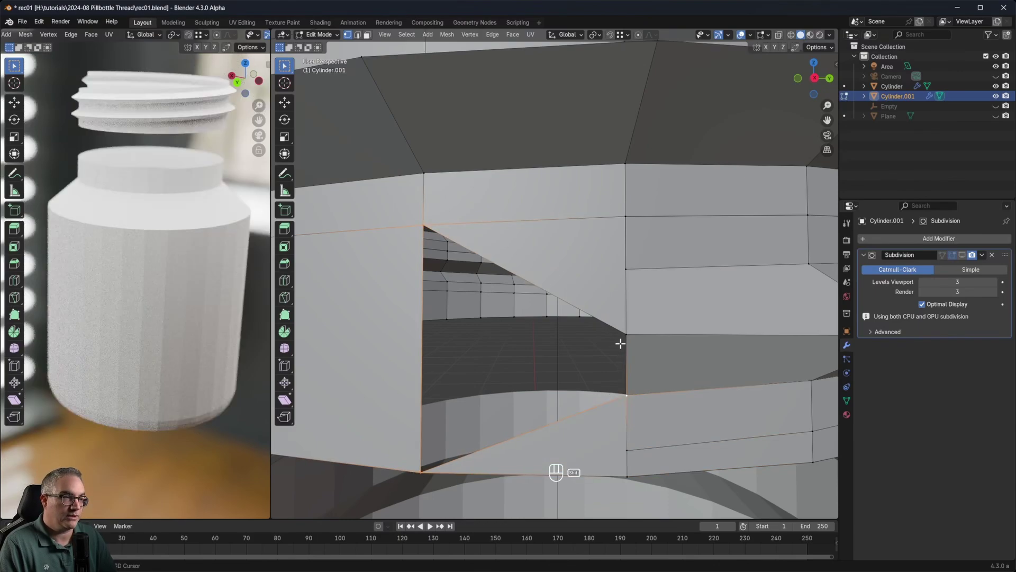
{"action": "key", "text": "f"}
{"action": "middle_click_drag", "start_coordinate": [606, 411], "coordinate": [592, 362]}
Step: Show the Subdivision modifier in the viewport and examine how the filled thread start smooths
{"action": "key", "text": "Tab"}
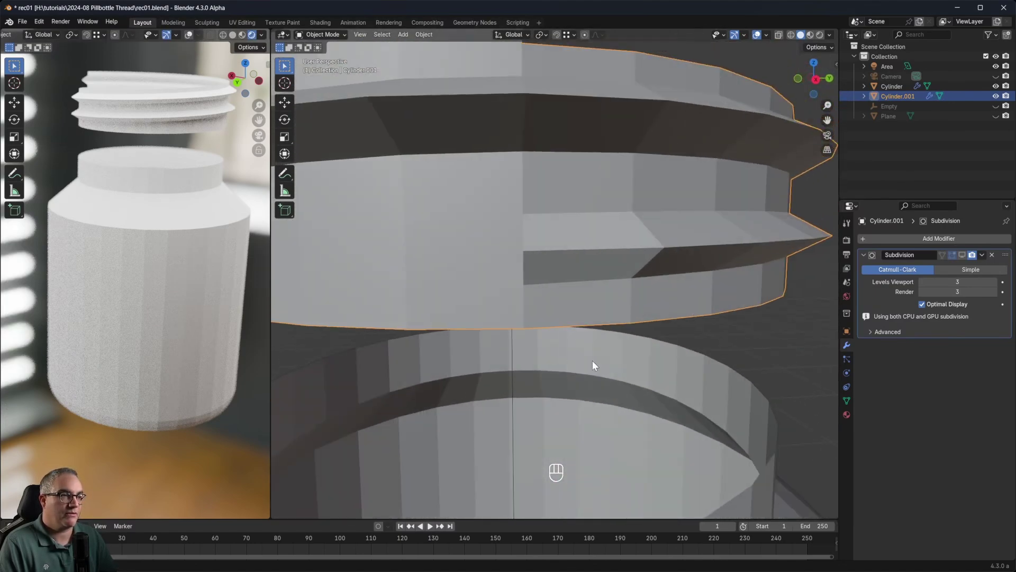
{"action": "left_click", "coordinate": [963, 254]}
{"action": "middle_click_drag", "start_coordinate": [717, 294], "coordinate": [602, 318]}
{"action": "scroll", "coordinate": [595, 294], "scroll_direction": "up", "scroll_amount": 3}
{"action": "key", "text": "Tab"}
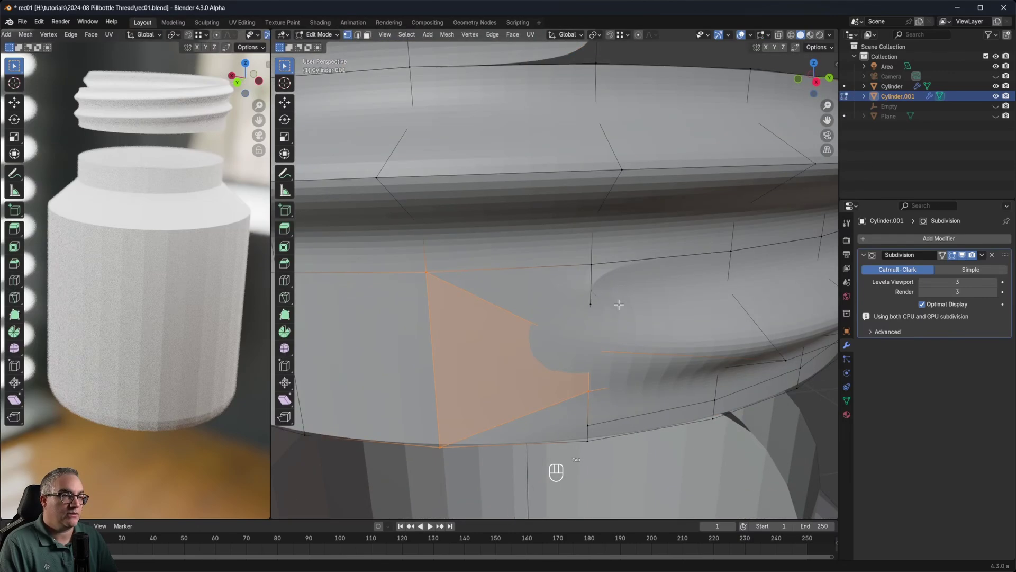
{"action": "scroll", "coordinate": [619, 304], "scroll_direction": "down", "scroll_amount": 2}
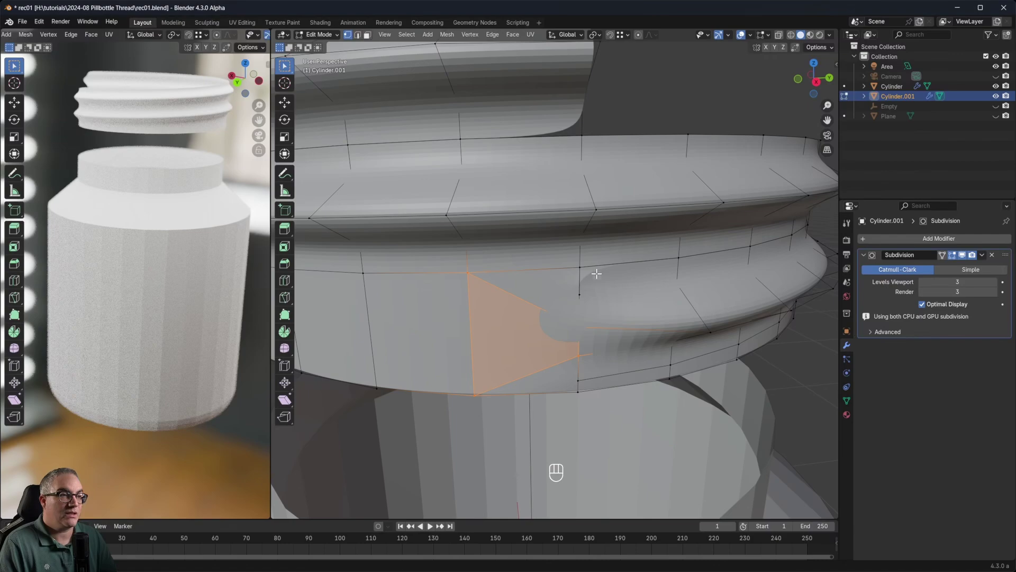
{"action": "scroll", "coordinate": [603, 222], "scroll_direction": "up", "scroll_amount": 2}
{"action": "middle_click_drag", "start_coordinate": [605, 250], "coordinate": [608, 275], "text": "shift"}
{"action": "left_click", "coordinate": [599, 289]}
{"action": "key", "text": "g"}
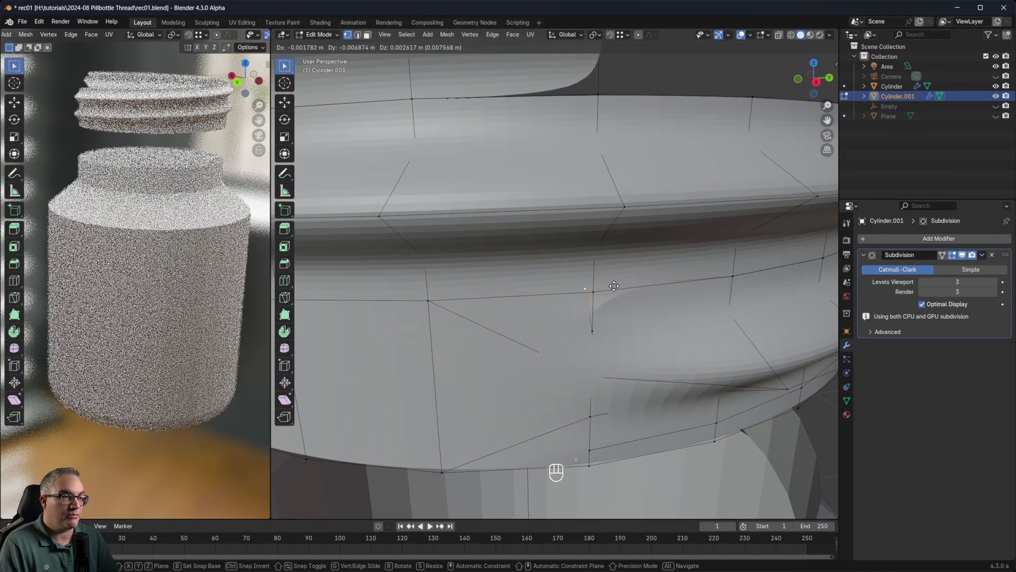
{"action": "key", "text": "Escape"}
{"action": "key", "text": "Tab"}
{"action": "key", "text": "Tab"}
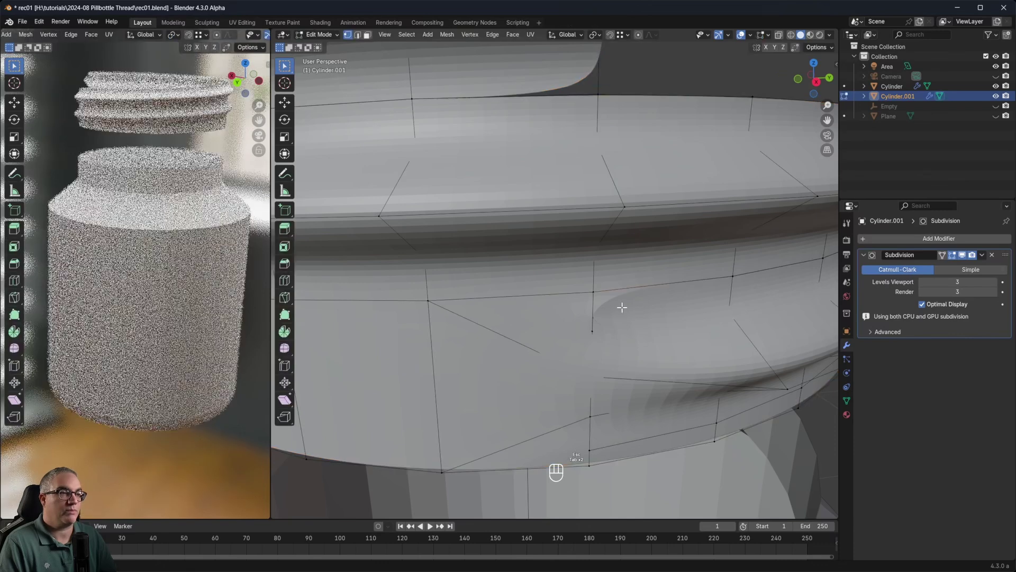
Step: Merge all of the thread's vertices by distance at 0.0001 m, and select the vertex above the thread's start
{"action": "key", "text": "a"}
{"action": "left_click", "coordinate": [449, 35]}
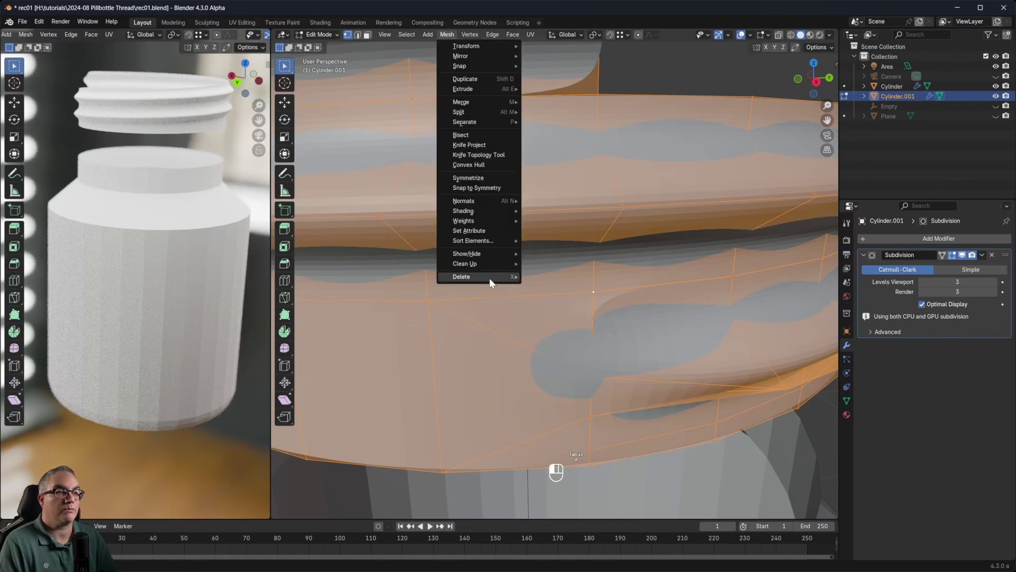
{"action": "mouse_move", "coordinate": [482, 267]}
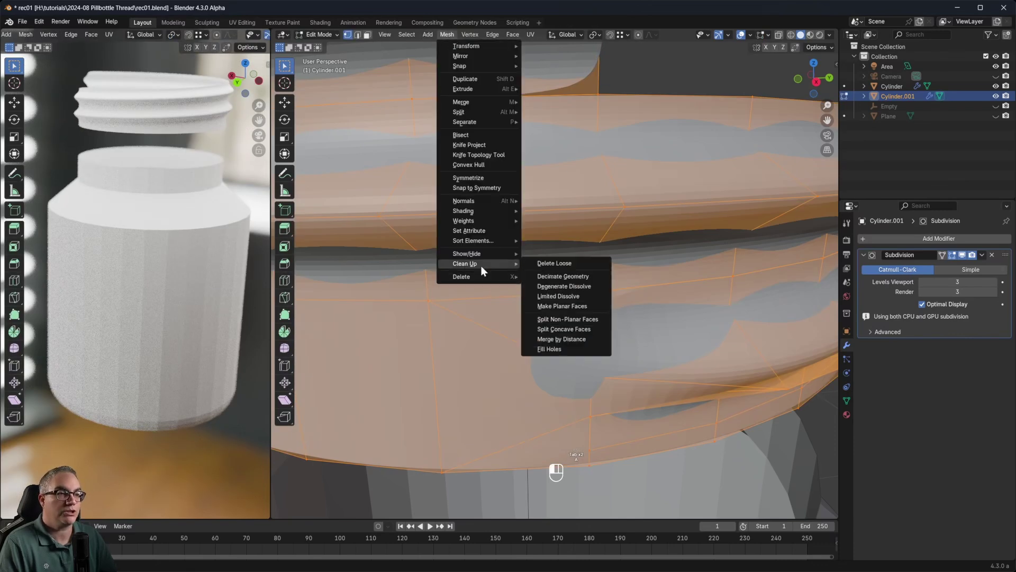
{"action": "left_click", "coordinate": [572, 339]}
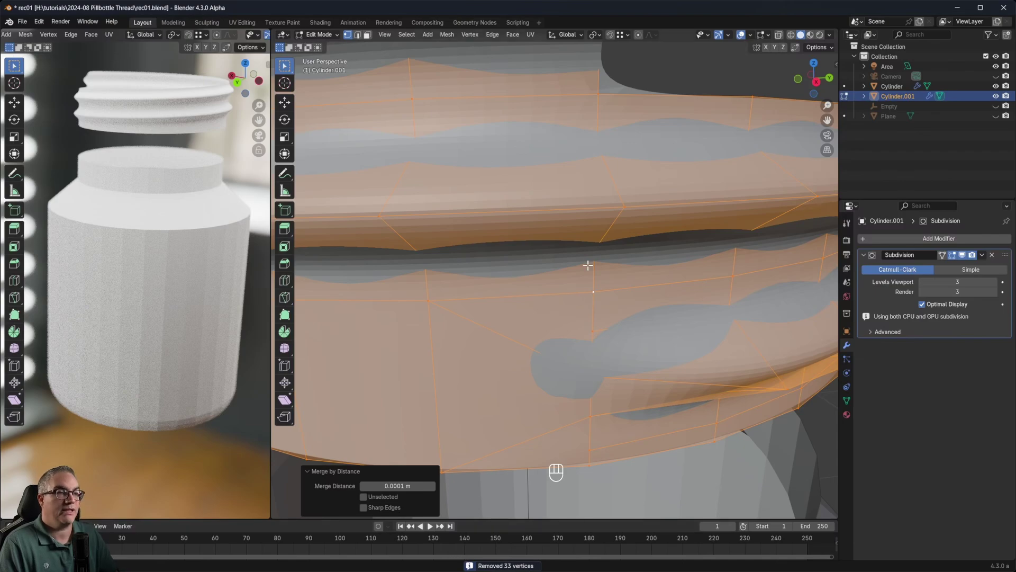
{"action": "left_click", "coordinate": [593, 291]}
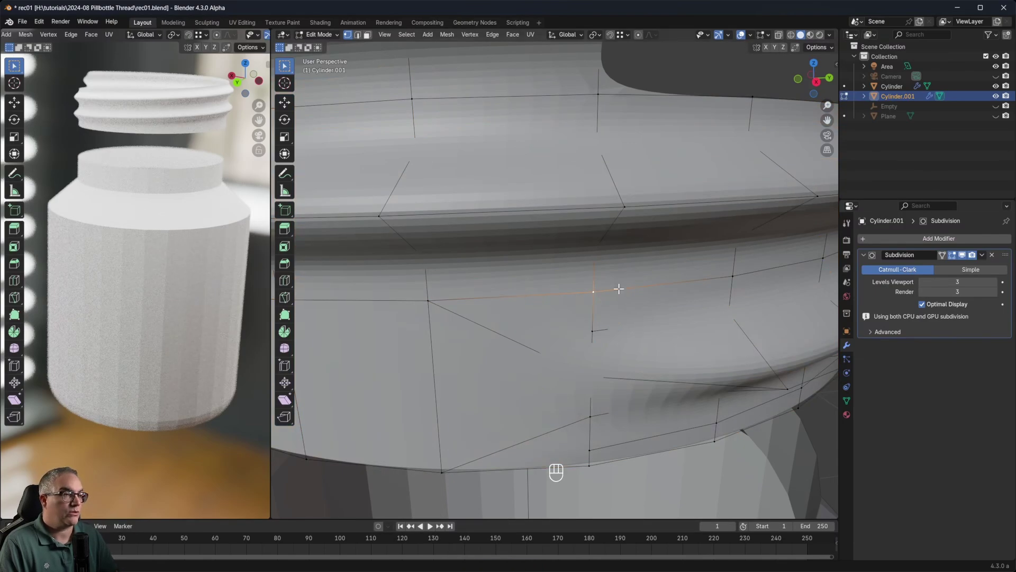
Step: Inspect the smoothed thread in Object Mode, then return to editing with the Subdivision modifier's viewport display turned off
{"action": "key", "text": "Tab"}
{"action": "middle_click_drag", "start_coordinate": [660, 370], "coordinate": [857, 281]}
{"action": "scroll", "coordinate": [575, 276], "scroll_direction": "up", "scroll_amount": 4}
{"action": "key", "text": "Tab"}
{"action": "left_click", "coordinate": [963, 256]}
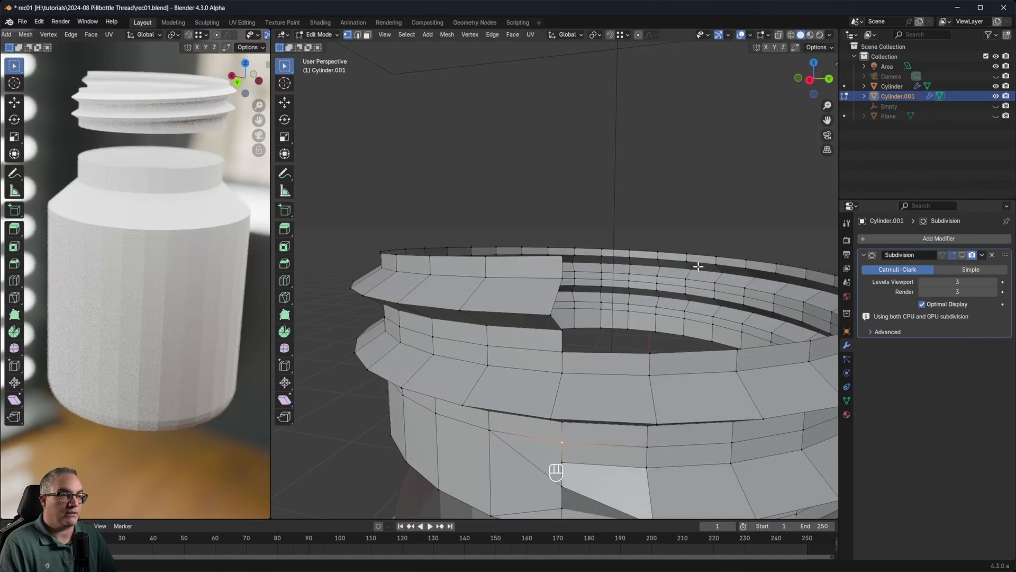
Step: Select the neck's open upper edge from the thread's end around the rim to the gap's opposite side
{"action": "scroll", "coordinate": [602, 324], "scroll_direction": "down", "scroll_amount": 2}
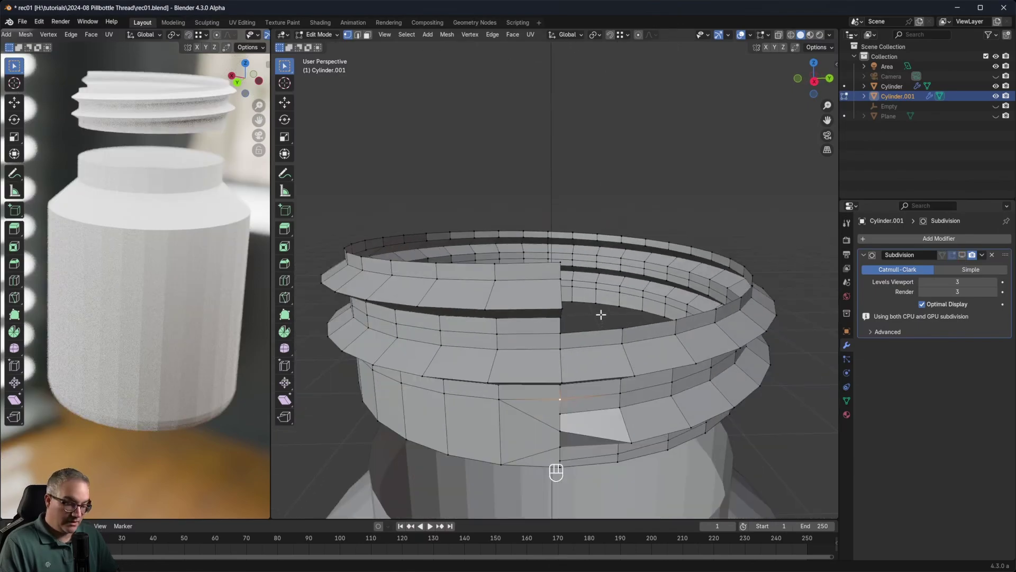
{"action": "key", "text": "2"}
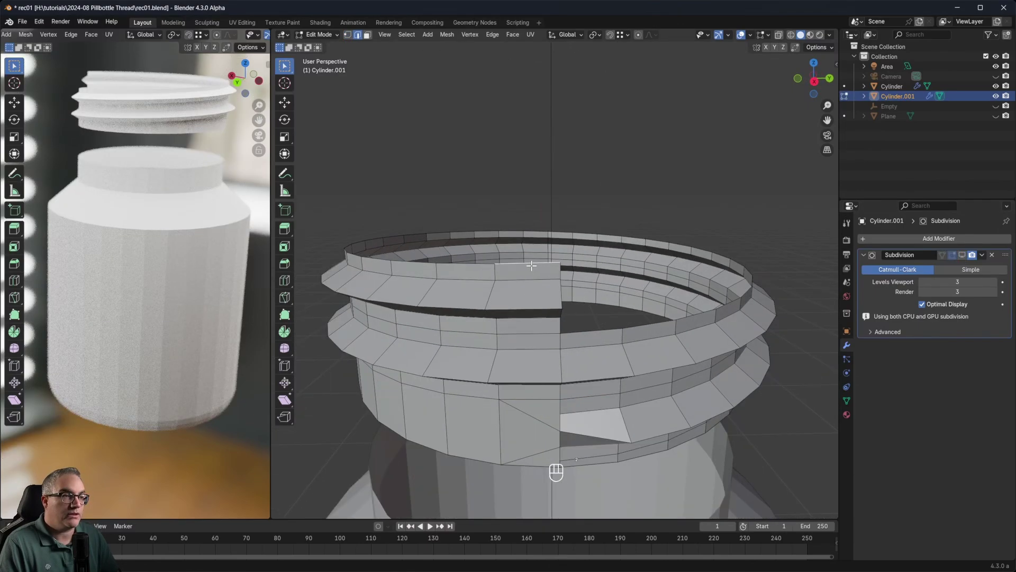
{"action": "left_click", "coordinate": [646, 324], "text": "ctrl"}
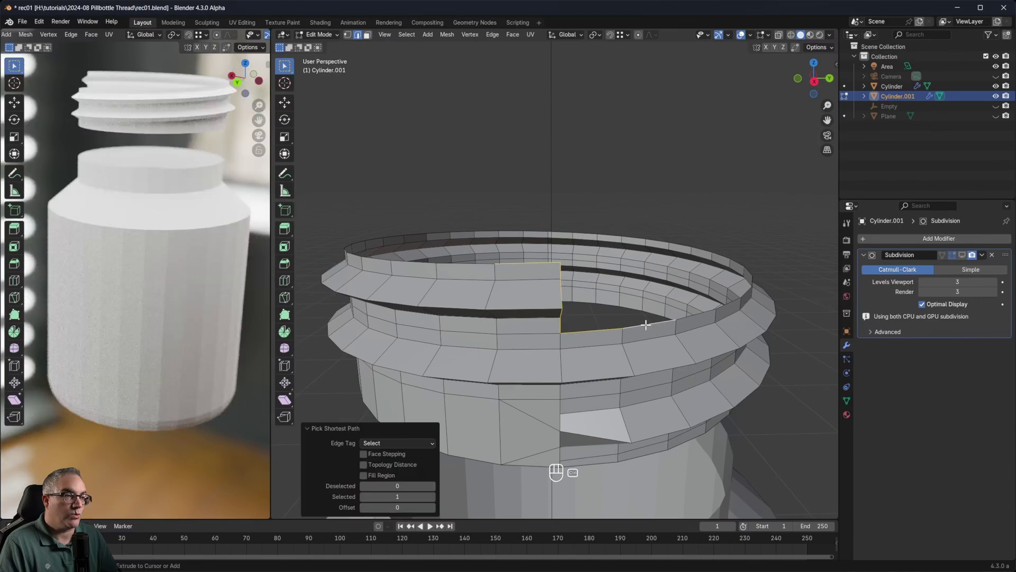
{"action": "left_click", "coordinate": [526, 268]}
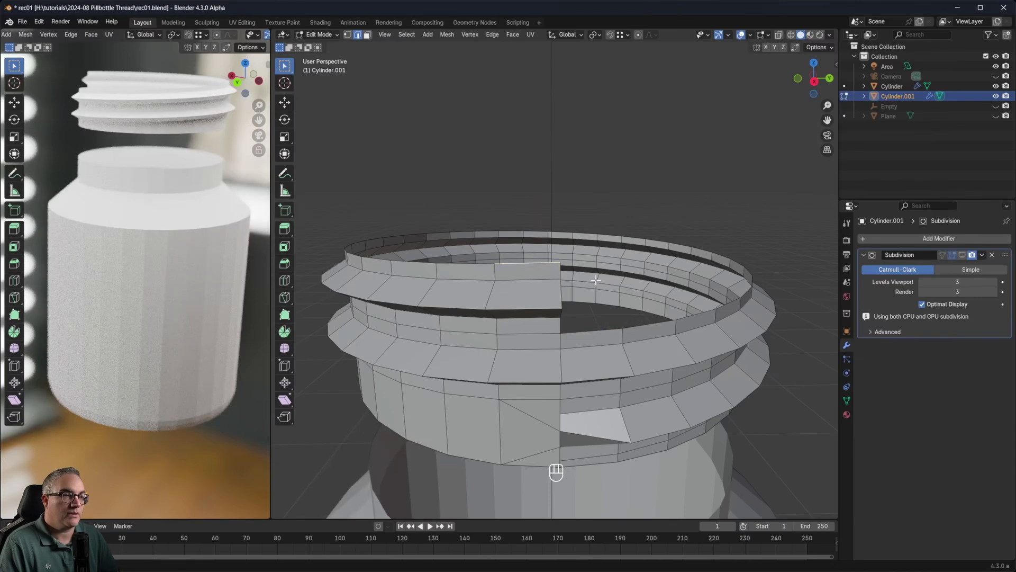
{"action": "middle_click_drag", "start_coordinate": [621, 314], "coordinate": [653, 351]}
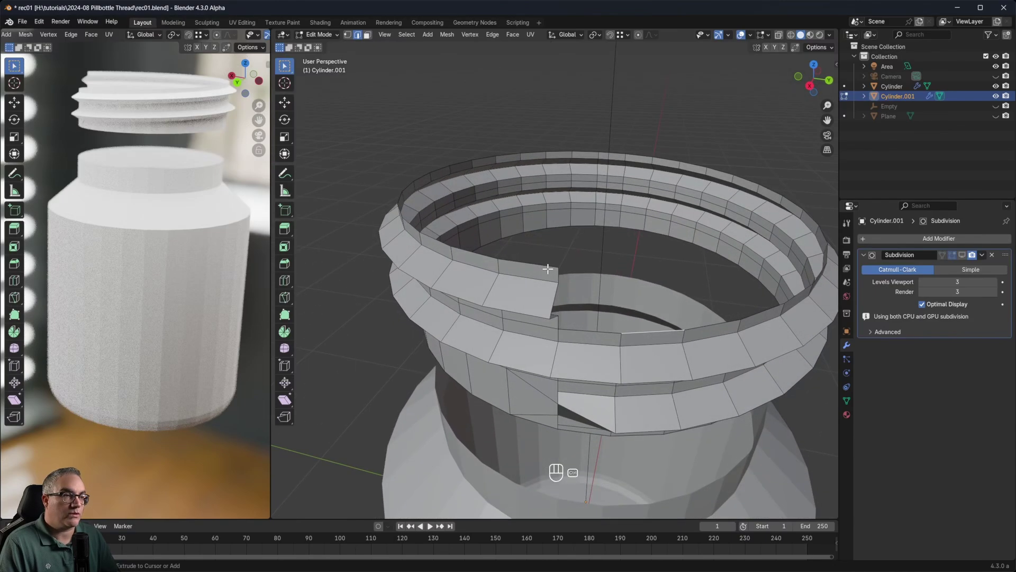
{"action": "left_click", "coordinate": [548, 269], "text": "ctrl"}
{"action": "left_click", "coordinate": [545, 265]}
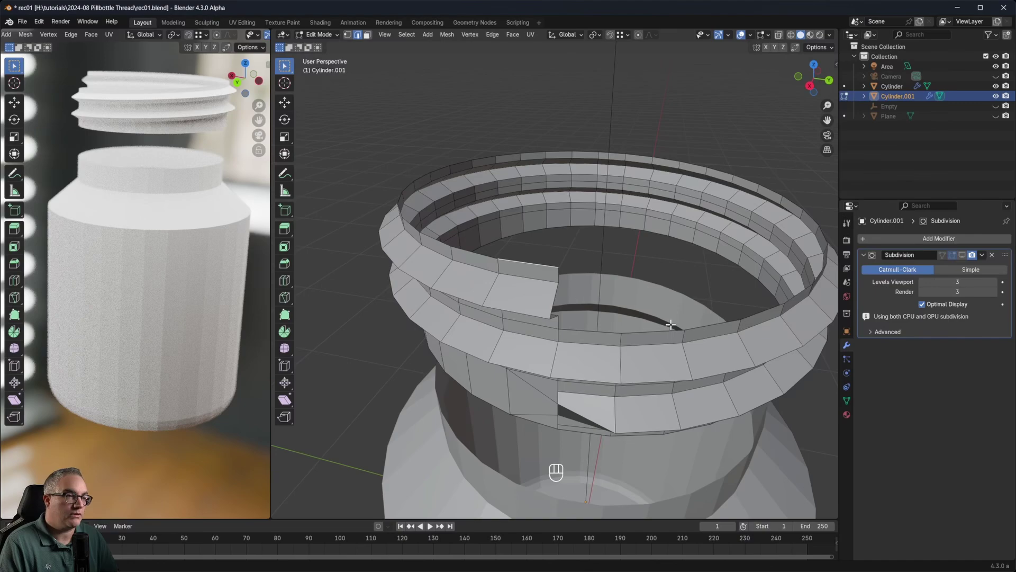
{"action": "left_click", "coordinate": [446, 174], "text": "ctrl"}
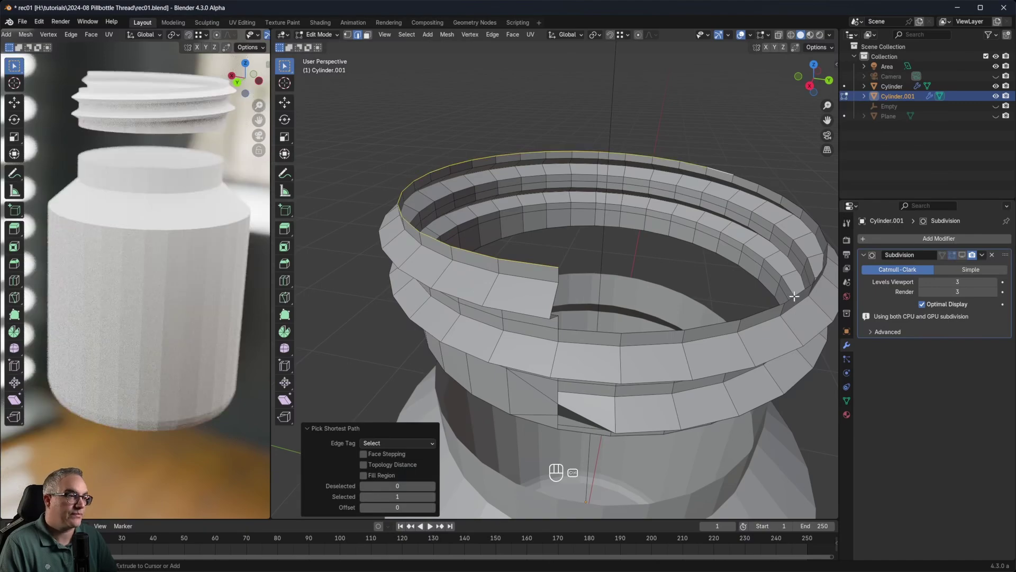
{"action": "left_click", "coordinate": [794, 297], "text": "ctrl"}
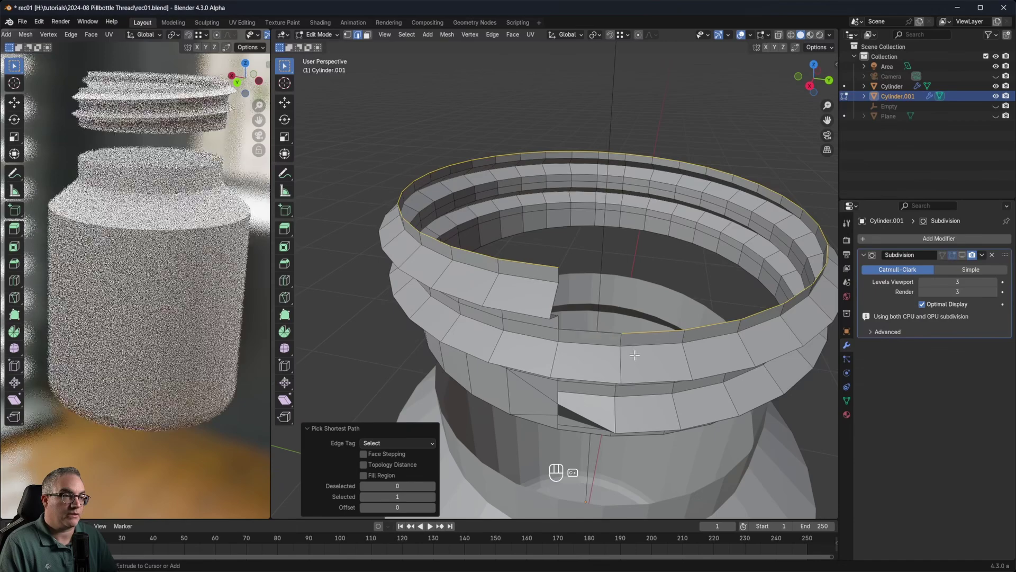
{"action": "middle_click_drag", "start_coordinate": [582, 331], "coordinate": [609, 324]}
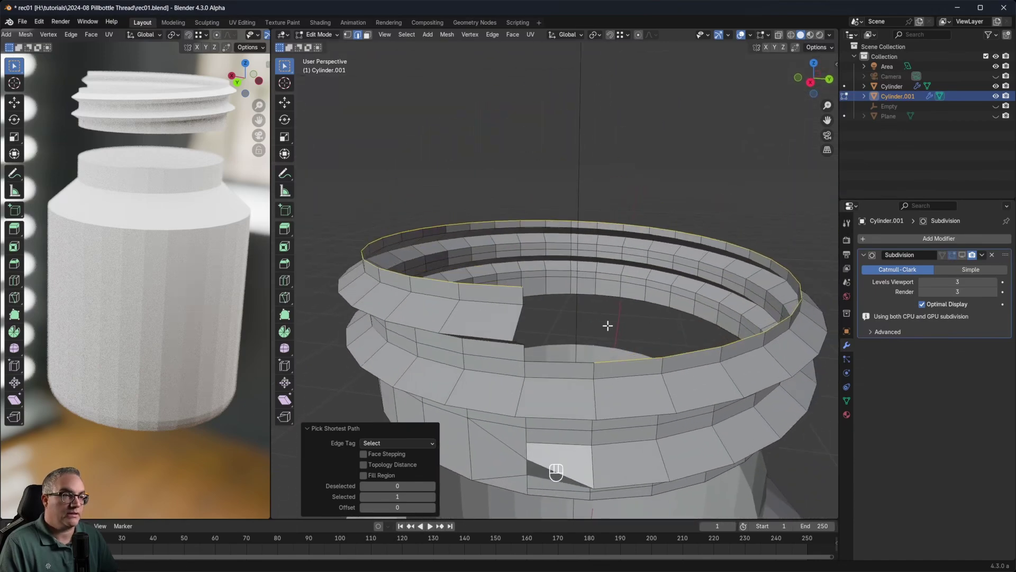
Step: Extrude the selected upper edges about 0.15 m upward along Z
{"action": "key", "text": "g"}
{"action": "key", "text": "z"}
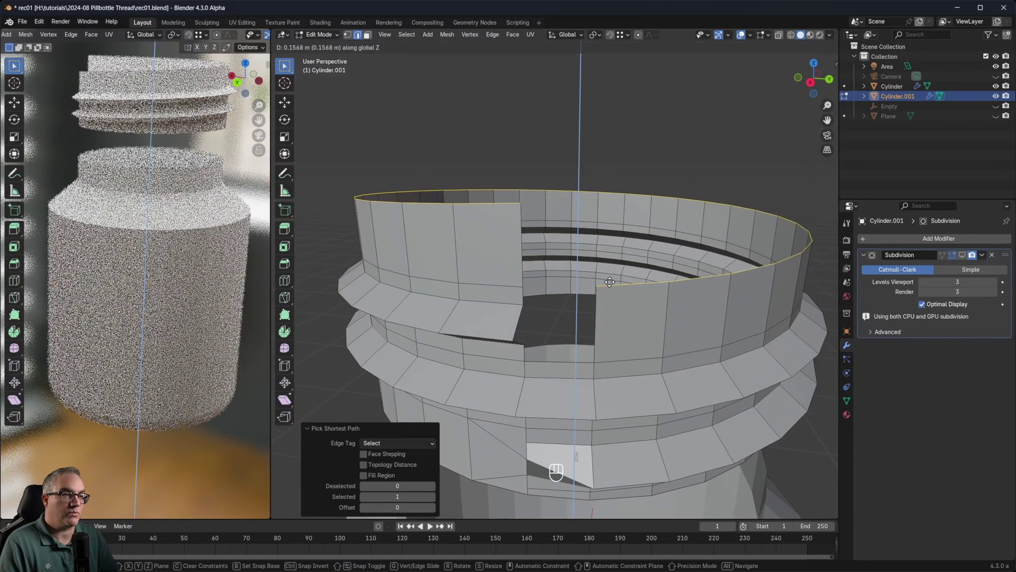
{"action": "left_click", "coordinate": [610, 283]}
{"action": "scroll", "coordinate": [613, 248], "scroll_direction": "up", "scroll_amount": 1}
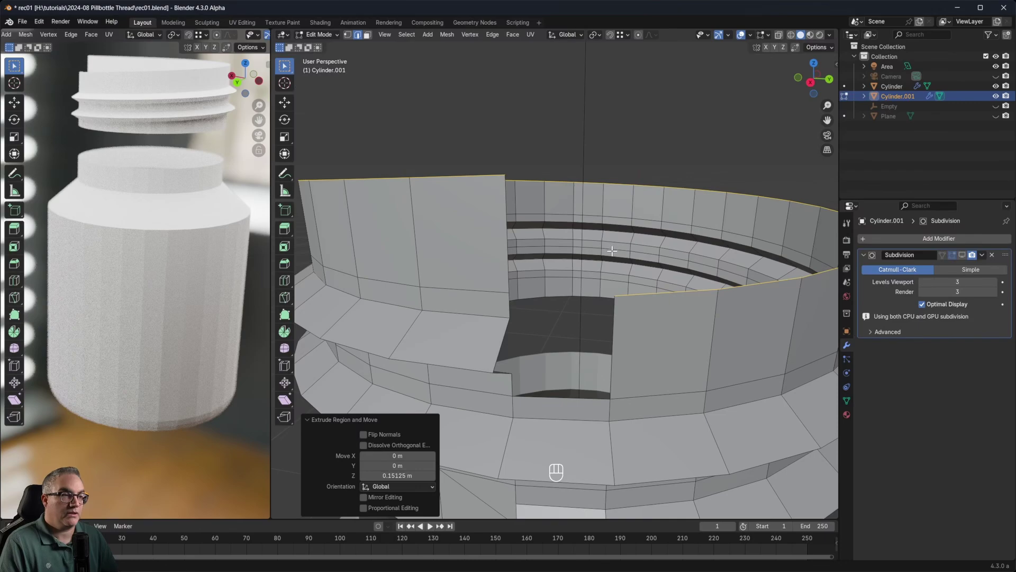
Step: Flatten the extruded rim by scaling it to 0 along Z
{"action": "key", "text": "s"}
{"action": "key", "text": "z"}
{"action": "key", "text": "0"}
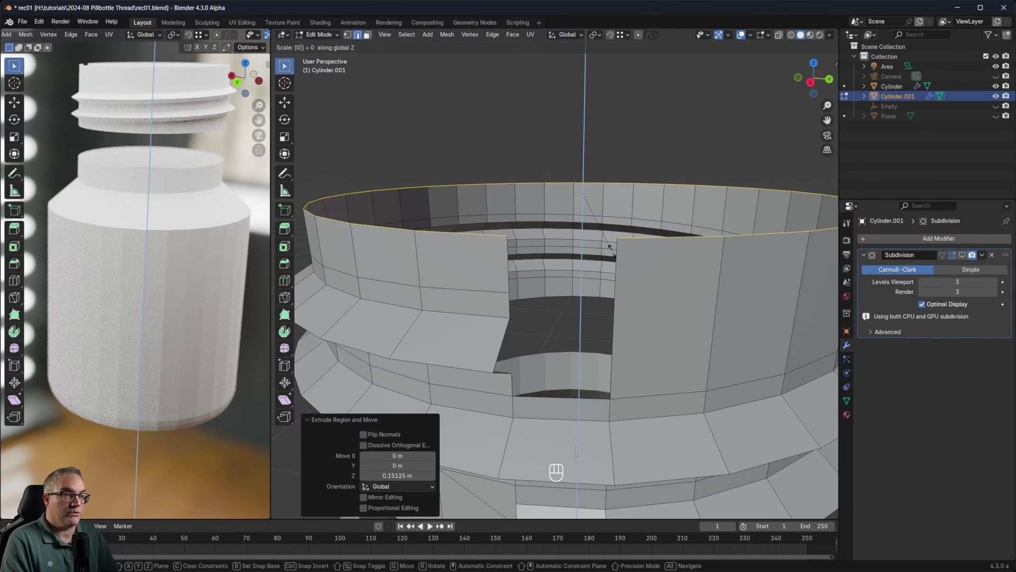
{"action": "key", "text": "KP_Enter"}
{"action": "scroll", "coordinate": [612, 244], "scroll_direction": "down", "scroll_amount": 4}
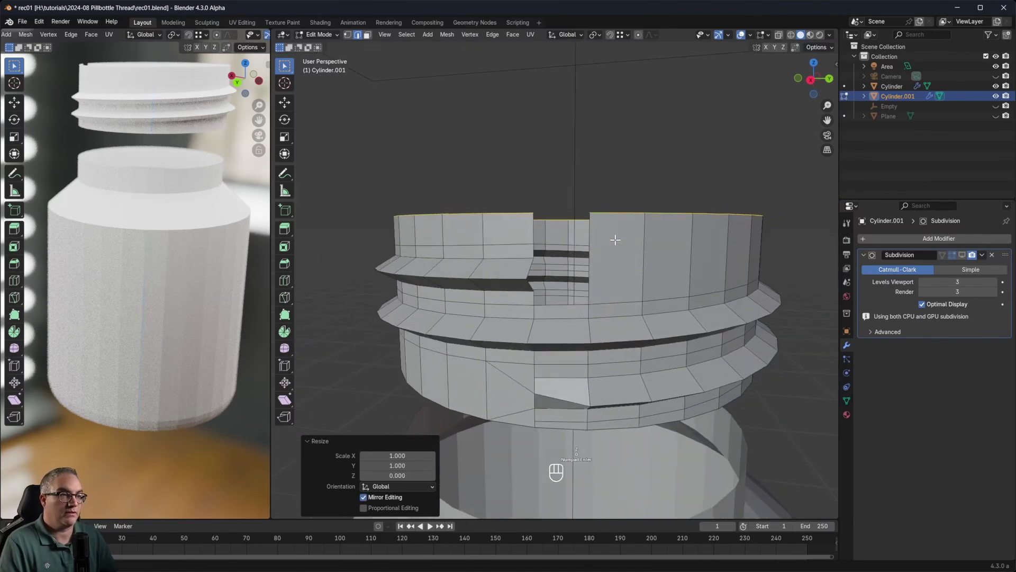
Step: Move the protruding tip vertex at the thread's upper end about 0.07 m inward along X, level with the wall
{"action": "scroll", "coordinate": [628, 241], "scroll_direction": "up", "scroll_amount": 3}
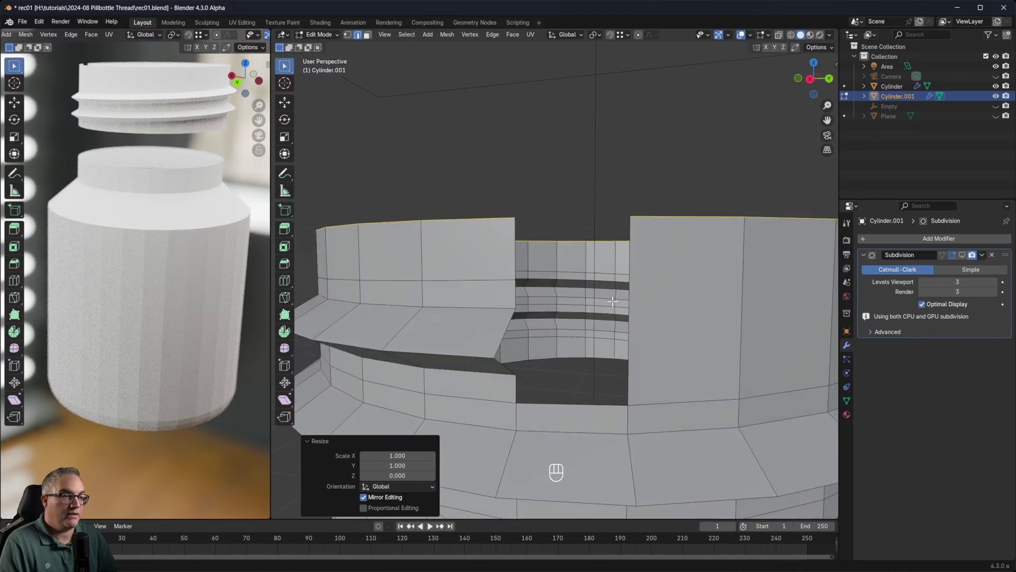
{"action": "key", "text": "1"}
{"action": "middle_click_drag", "start_coordinate": [551, 209], "coordinate": [540, 204]}
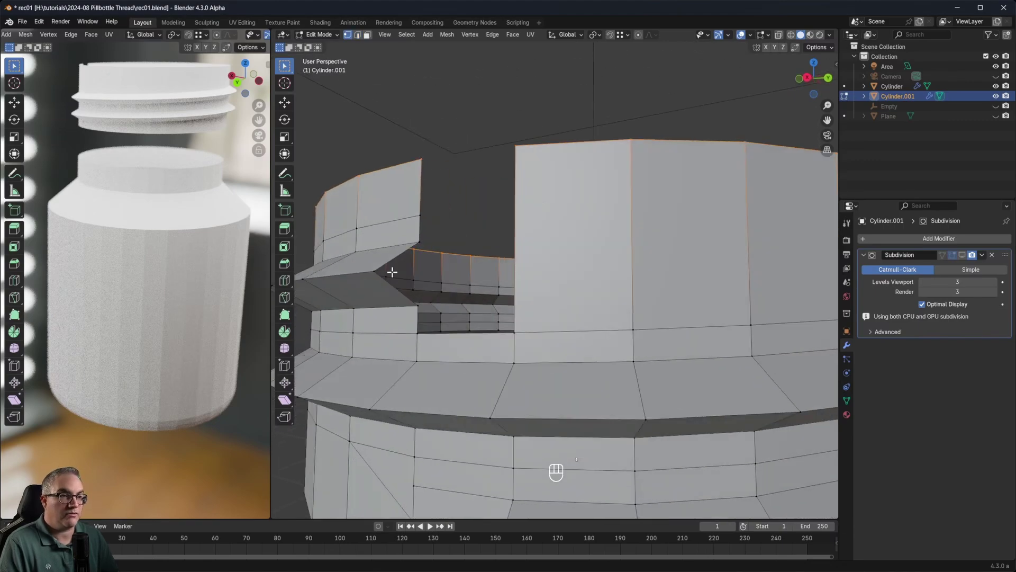
{"action": "middle_click_drag", "start_coordinate": [379, 269], "coordinate": [408, 284]}
{"action": "key", "text": "g"}
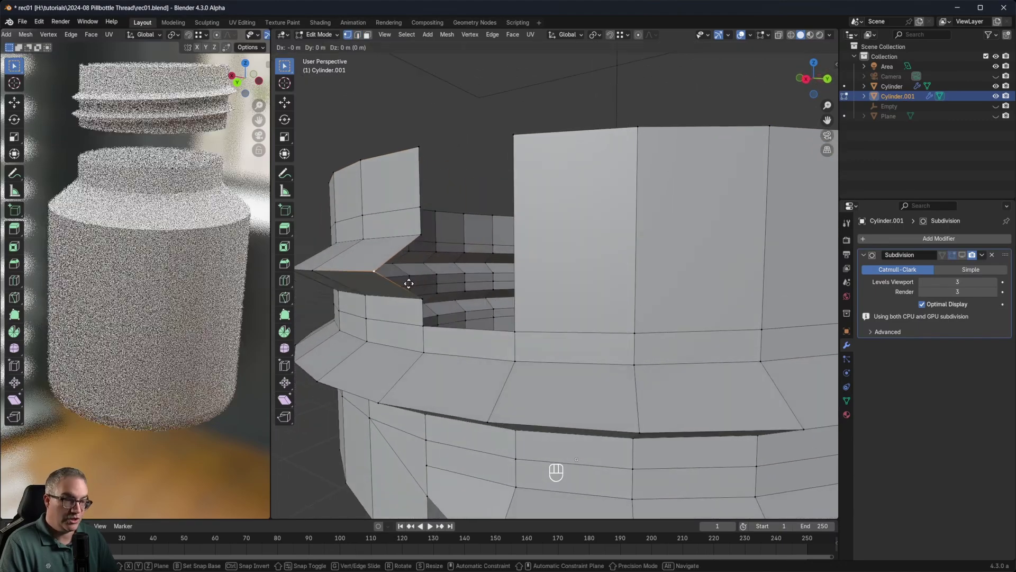
{"action": "key", "text": "x"}
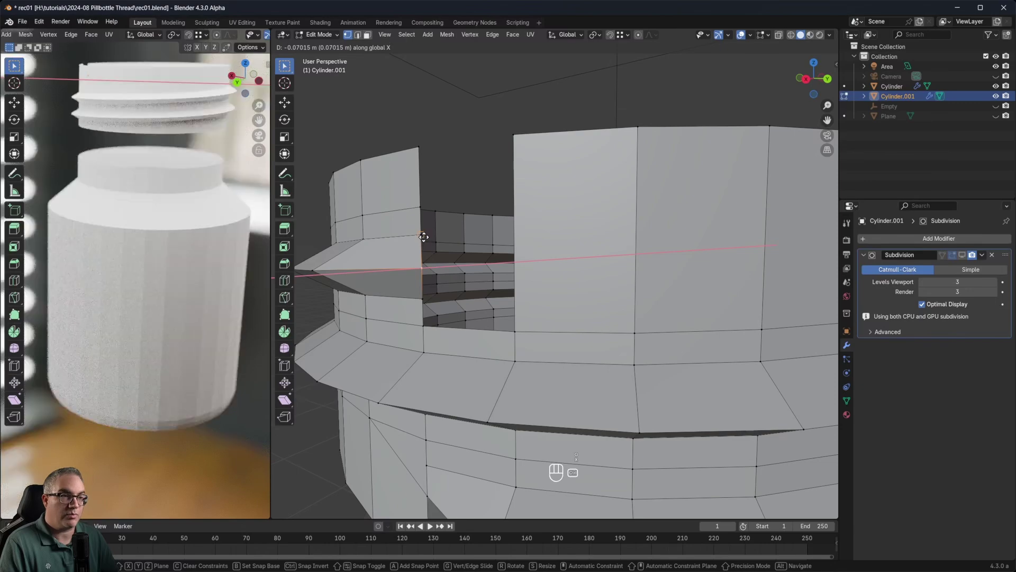
{"action": "left_click", "coordinate": [422, 236]}
Step: Fill the lower part of the gap with a face from the thread end's underside to the opposite wall's base vertex
{"action": "middle_click_drag", "start_coordinate": [422, 236], "coordinate": [464, 364]}
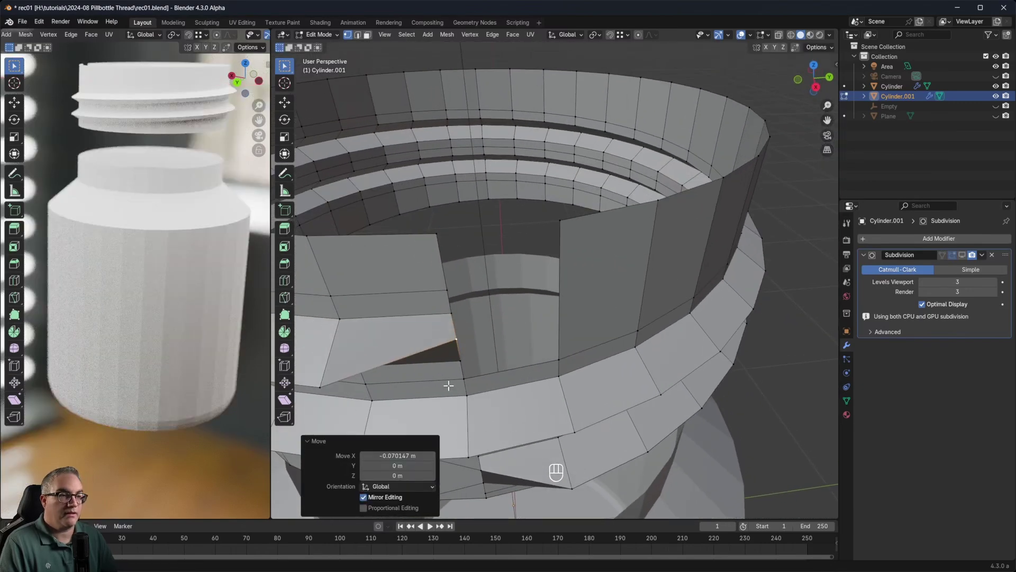
{"action": "left_click", "coordinate": [458, 340], "text": "shift"}
{"action": "left_click", "coordinate": [555, 362], "text": "shift"}
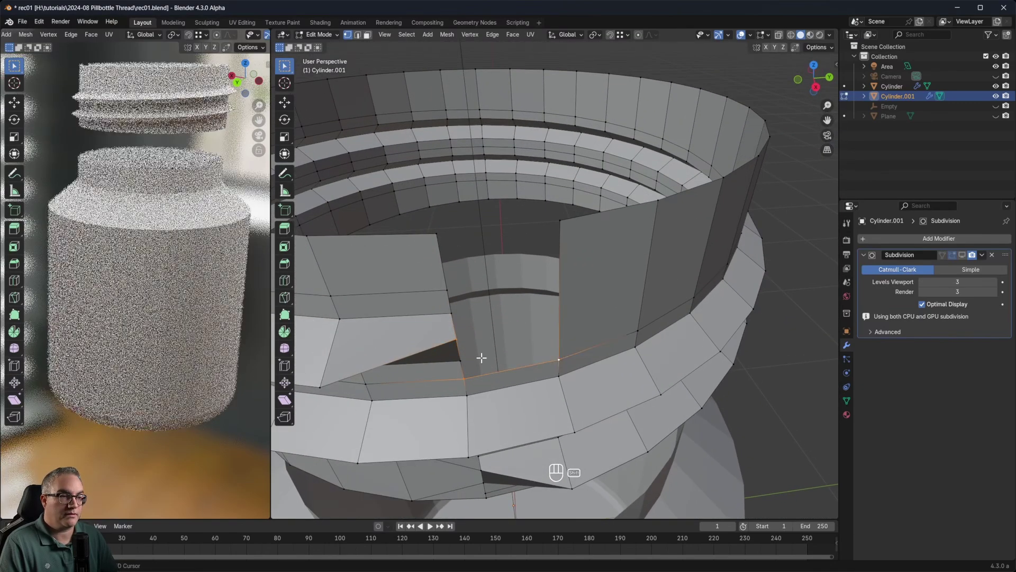
{"action": "left_click", "coordinate": [463, 361], "text": "shift"}
{"action": "key", "text": "f"}
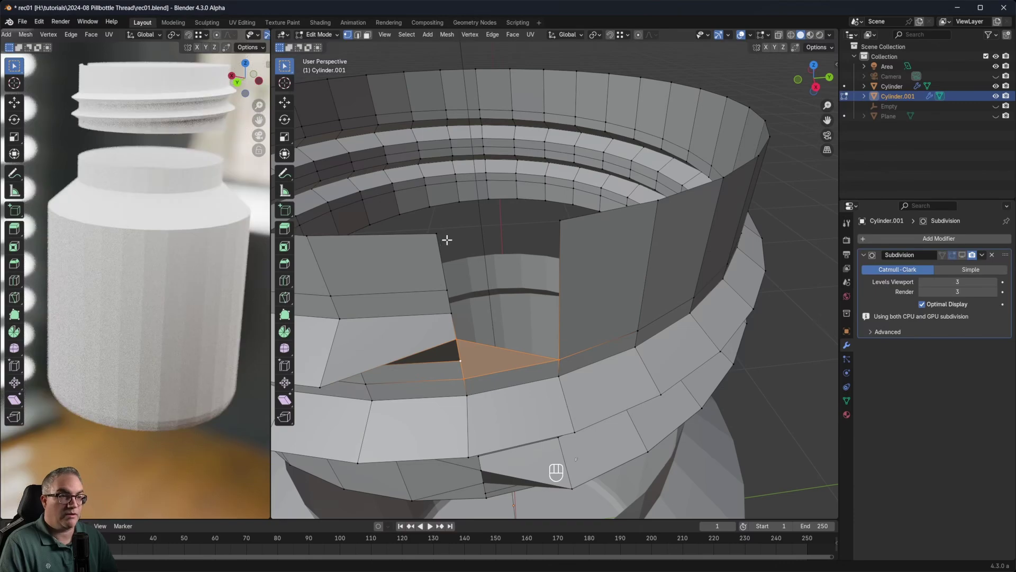
Step: Fill the upper part of the gap with a face from the wall's end vertices above the thread to the opposite top corner
{"action": "left_click", "coordinate": [449, 289], "text": "shift"}
{"action": "left_click", "coordinate": [453, 313], "text": "shift"}
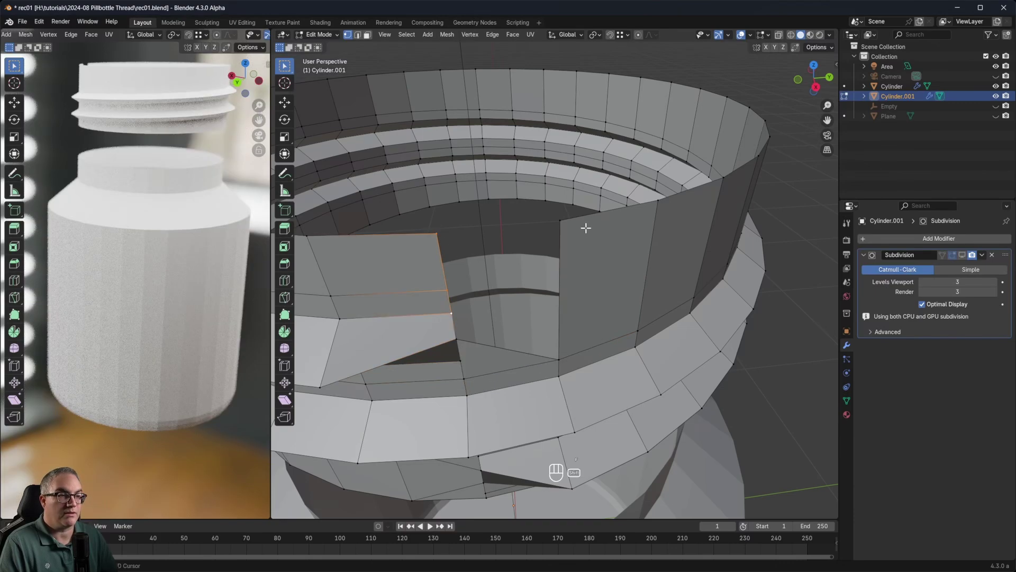
{"action": "key", "text": "f"}
Step: Fill the remaining gap with a face between the thread end's outer edge and the opposite wall's full vertical edge
{"action": "left_click", "coordinate": [462, 317]}
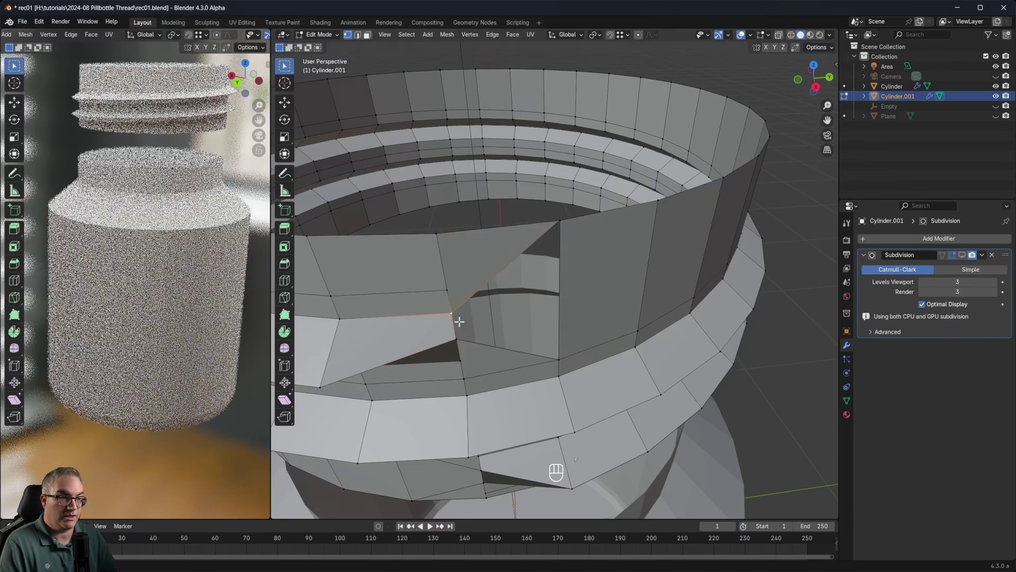
{"action": "middle_click_drag", "start_coordinate": [501, 334], "coordinate": [566, 411]}
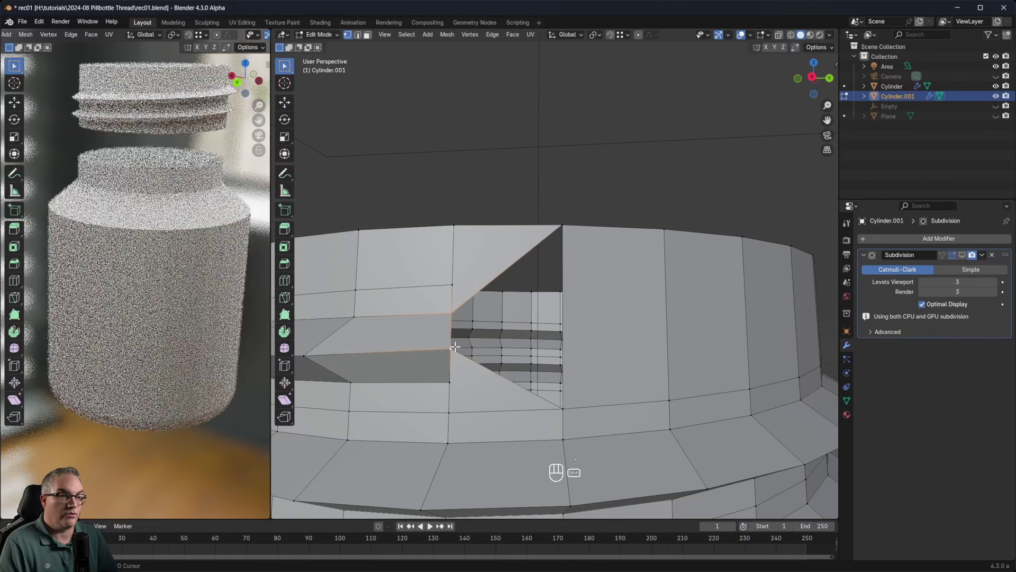
{"action": "key", "text": "f"}
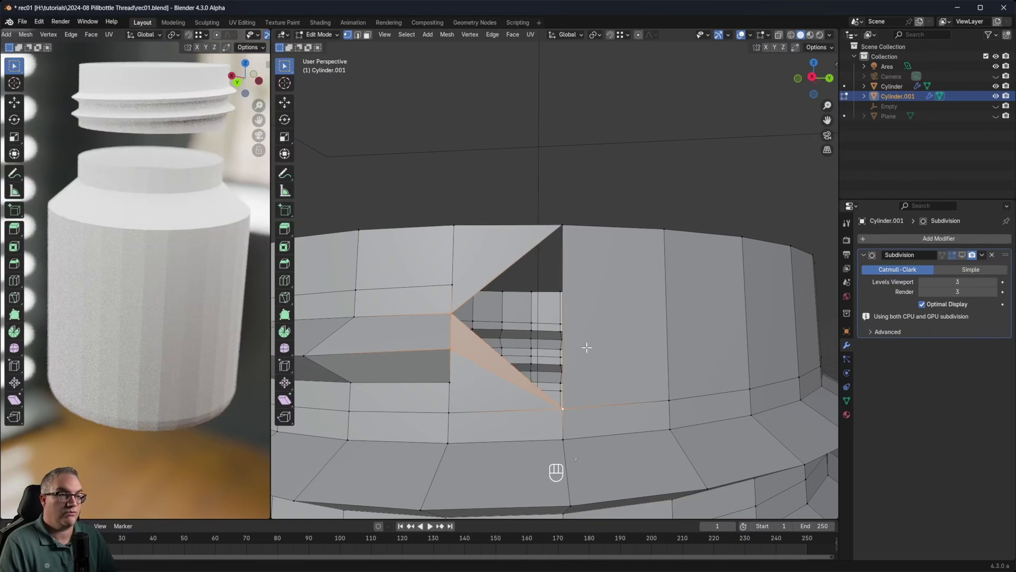
{"action": "key", "text": "ctrl+z"}
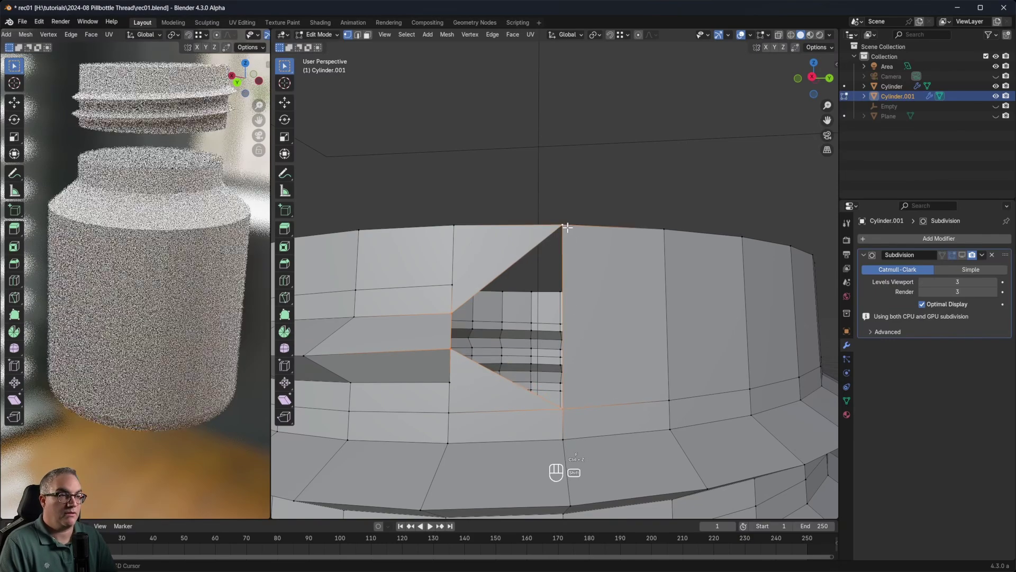
{"action": "key", "text": "f"}
Step: Switch to Object Mode and show the Subdivision modifier in the viewport to check the closed thread end
{"action": "scroll", "coordinate": [582, 302], "scroll_direction": "down", "scroll_amount": 4}
{"action": "key", "text": "Tab"}
{"action": "mouse_move", "coordinate": [583, 306]}
{"action": "middle_mouse_down"}
{"action": "mouse_move", "coordinate": [609, 329]}
{"action": "mouse_move", "coordinate": [601, 354]}
{"action": "mouse_move", "coordinate": [600, 316]}
{"action": "middle_mouse_up"}
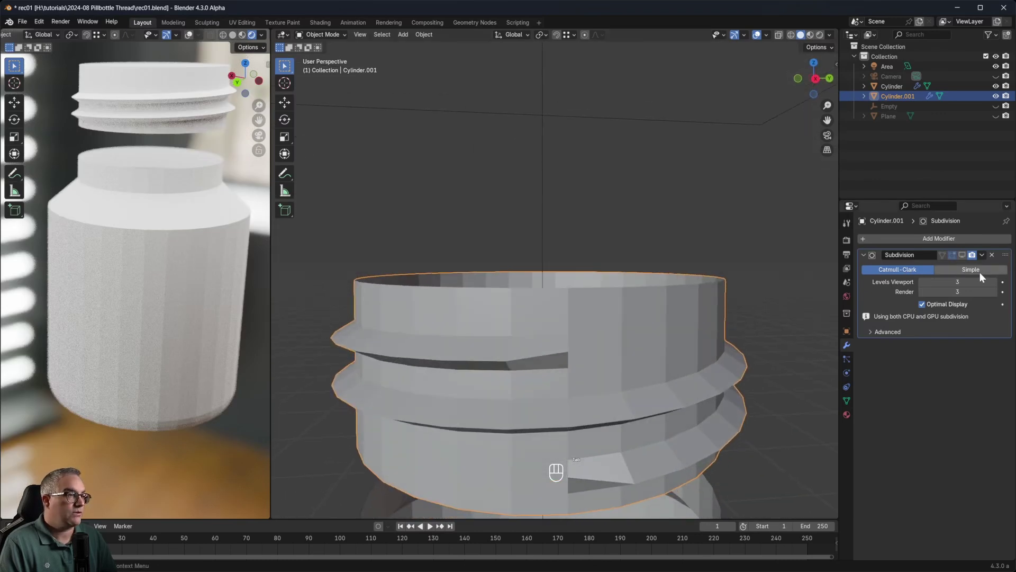
{"action": "left_click", "coordinate": [962, 255]}
{"action": "middle_click_drag", "start_coordinate": [591, 373], "coordinate": [593, 344]}
Step: Lower the neck's top edge loop about 0.058 m along Z in Edit Mode
{"action": "key", "text": "Tab"}
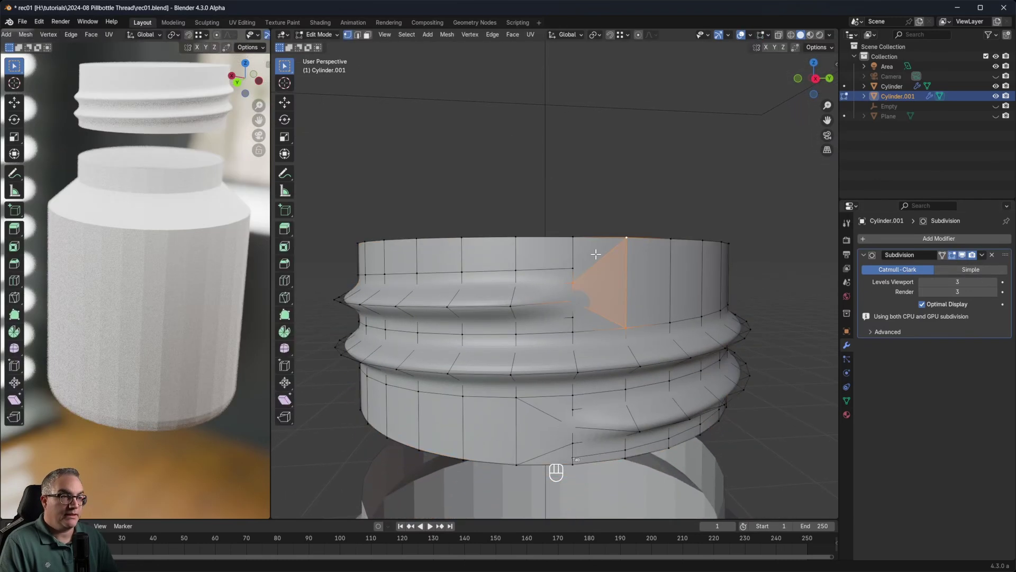
{"action": "key", "text": "alt+a"}
{"action": "left_click", "coordinate": [590, 239], "text": "alt"}
{"action": "key", "text": "g"}
{"action": "key", "text": "z"}
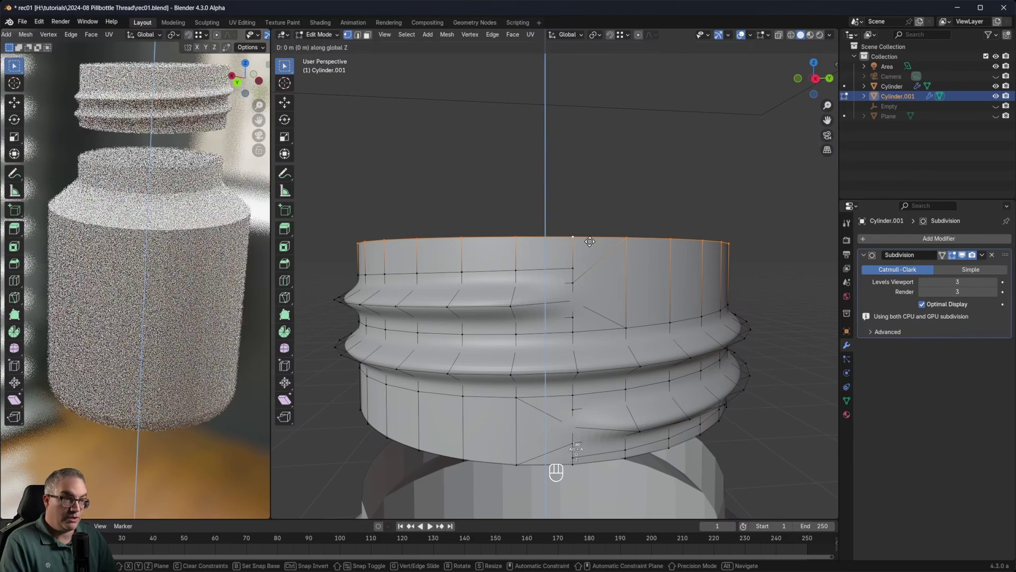
{"action": "left_click", "coordinate": [590, 260]}
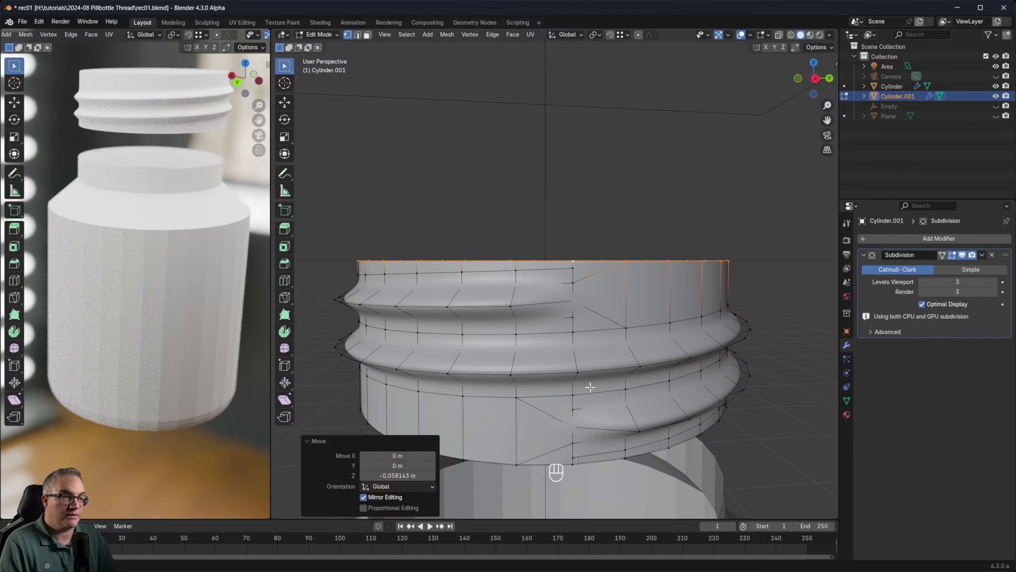
Step: Select the neck's bottom edge loop and examine both smoothed thread ends in Object Mode and in the rendered view
{"action": "key", "text": "alt+a"}
{"action": "left_click", "coordinate": [625, 457], "text": "alt"}
{"action": "mouse_move", "coordinate": [627, 459]}
{"action": "middle_mouse_down"}
{"action": "mouse_move", "coordinate": [626, 429]}
{"action": "mouse_move", "coordinate": [621, 462]}
{"action": "mouse_move", "coordinate": [624, 449]}
{"action": "middle_mouse_up"}
{"action": "key", "text": "Tab"}
{"action": "scroll", "coordinate": [624, 449], "scroll_direction": "up", "scroll_amount": 2}
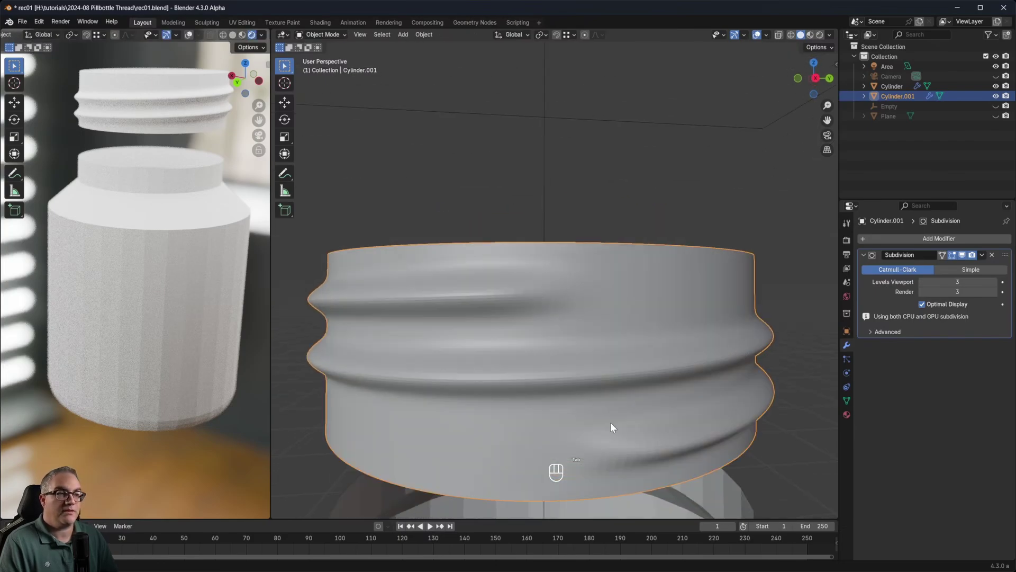
{"action": "scroll", "coordinate": [611, 423], "scroll_direction": "down", "scroll_amount": 2}
{"action": "mouse_move", "coordinate": [608, 390]}
{"action": "middle_mouse_down"}
{"action": "mouse_move", "coordinate": [602, 438]}
{"action": "mouse_move", "coordinate": [602, 402]}
{"action": "middle_mouse_up"}
{"action": "middle_click_drag", "start_coordinate": [122, 294], "coordinate": [157, 271]}
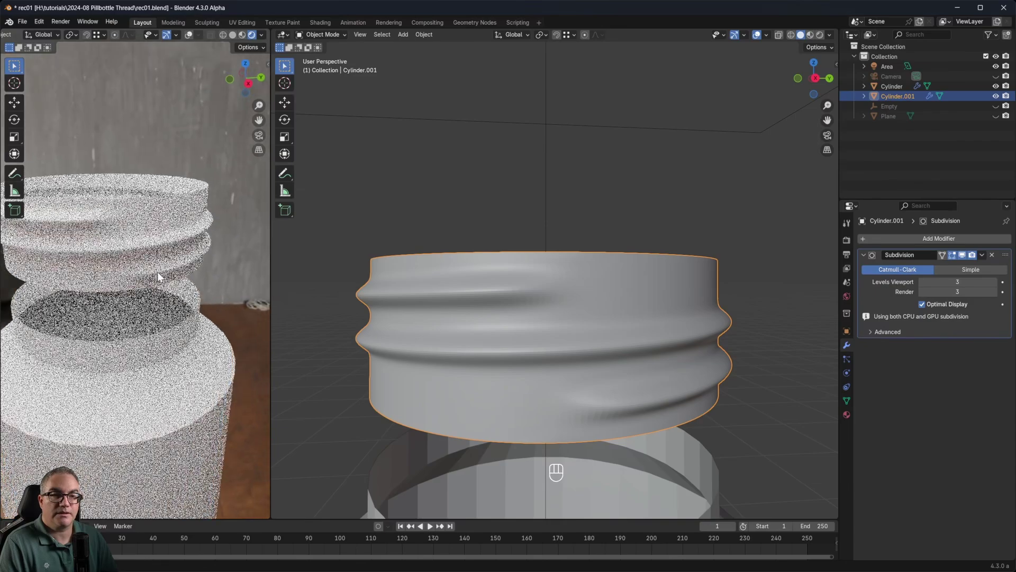
{"action": "scroll", "coordinate": [173, 247], "scroll_direction": "up", "scroll_amount": 3}
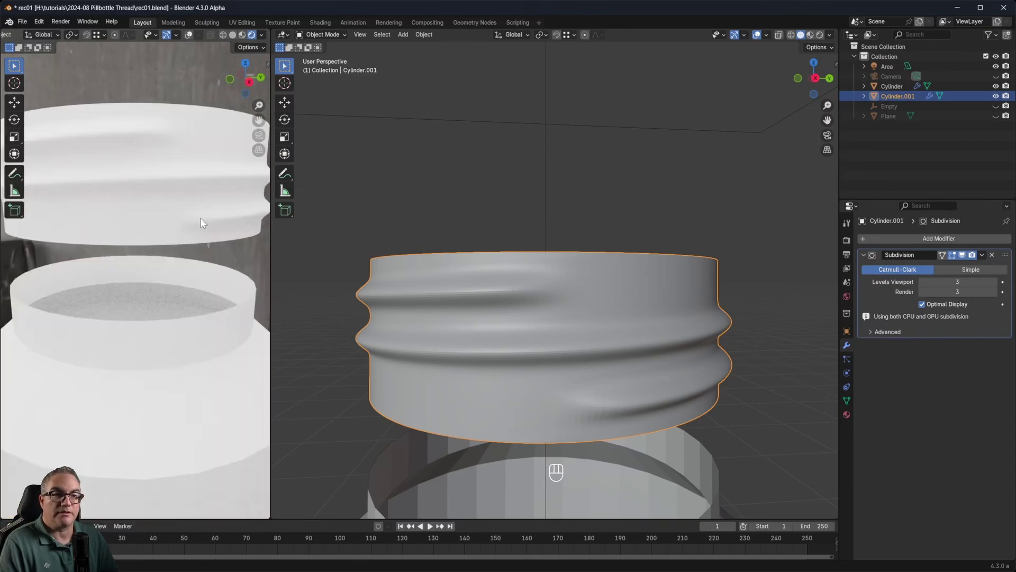
{"action": "middle_click_drag", "start_coordinate": [201, 222], "coordinate": [174, 225]}
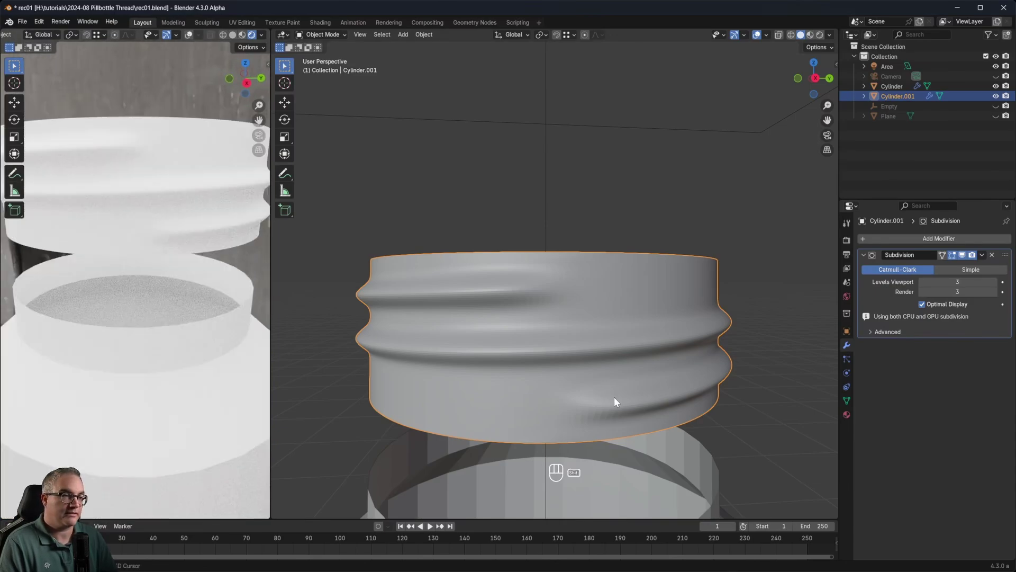
Step: Lower the threaded neck about 0.311 m along Z onto the bottle body's opening
{"action": "middle_click_drag", "start_coordinate": [614, 402], "coordinate": [610, 377]}
{"action": "left_click", "coordinate": [605, 369]}
{"action": "left_click", "coordinate": [624, 219]}
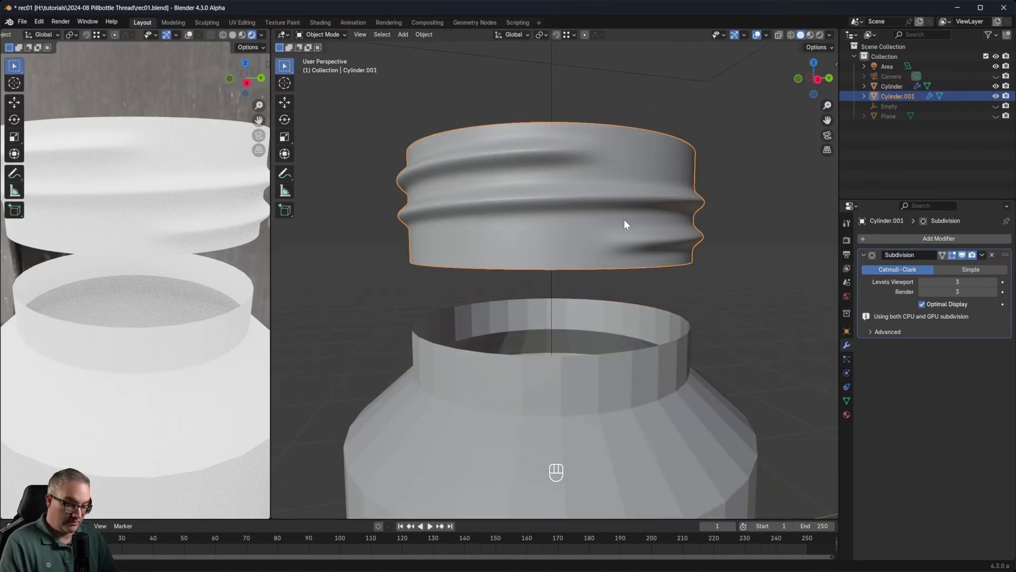
{"action": "key", "text": "g"}
{"action": "key", "text": "z"}
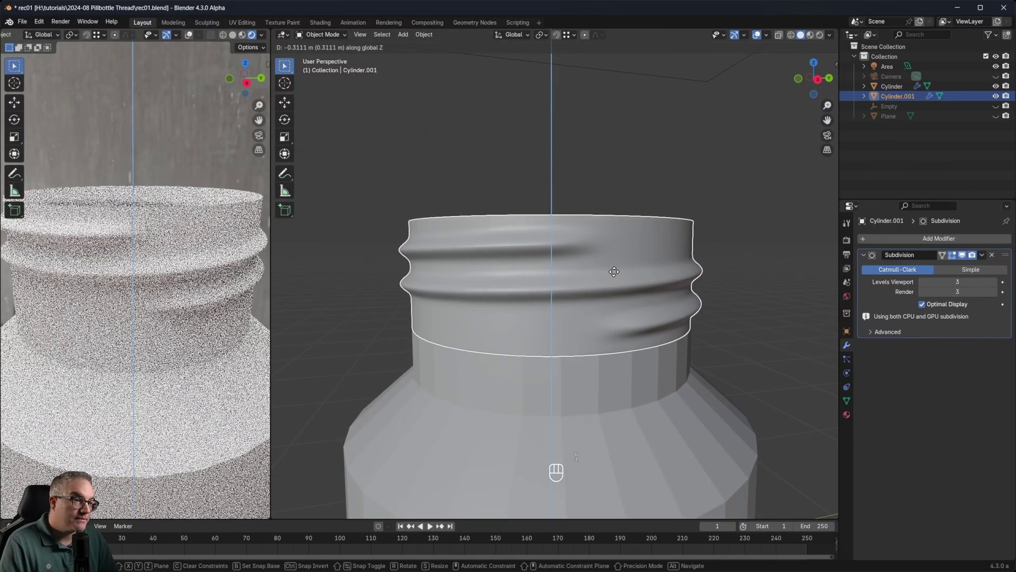
{"action": "left_click", "coordinate": [614, 272]}
Step: Hide the neck's Subdivision modifier in the viewport and raise the neck about 0.0023 m along Z to align it with the body's rim
{"action": "left_click", "coordinate": [962, 255]}
{"action": "scroll", "coordinate": [614, 350], "scroll_direction": "up", "scroll_amount": 5}
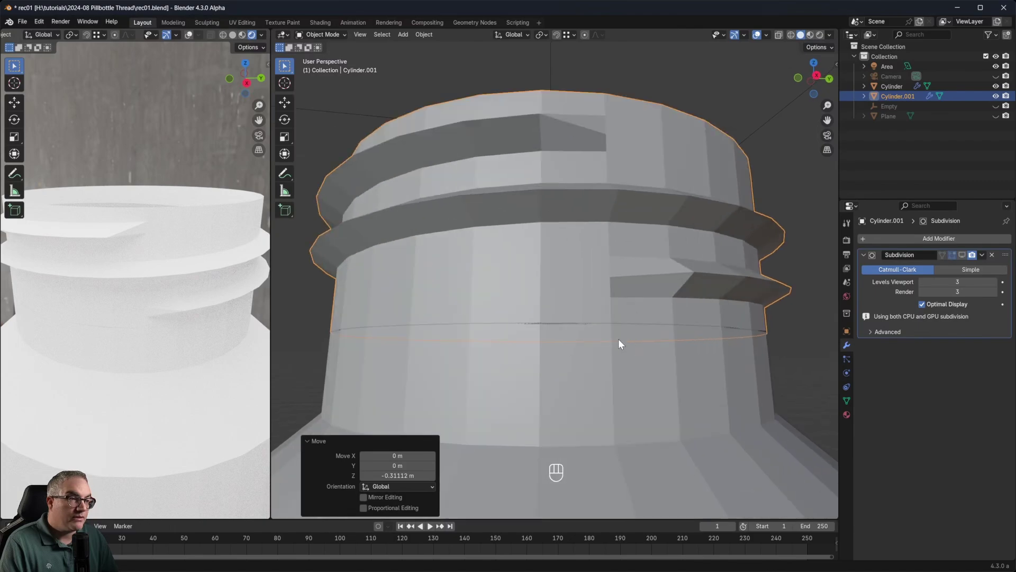
{"action": "scroll", "coordinate": [666, 366], "scroll_direction": "up", "scroll_amount": 3}
{"action": "key", "text": "g"}
{"action": "key", "text": "z"}
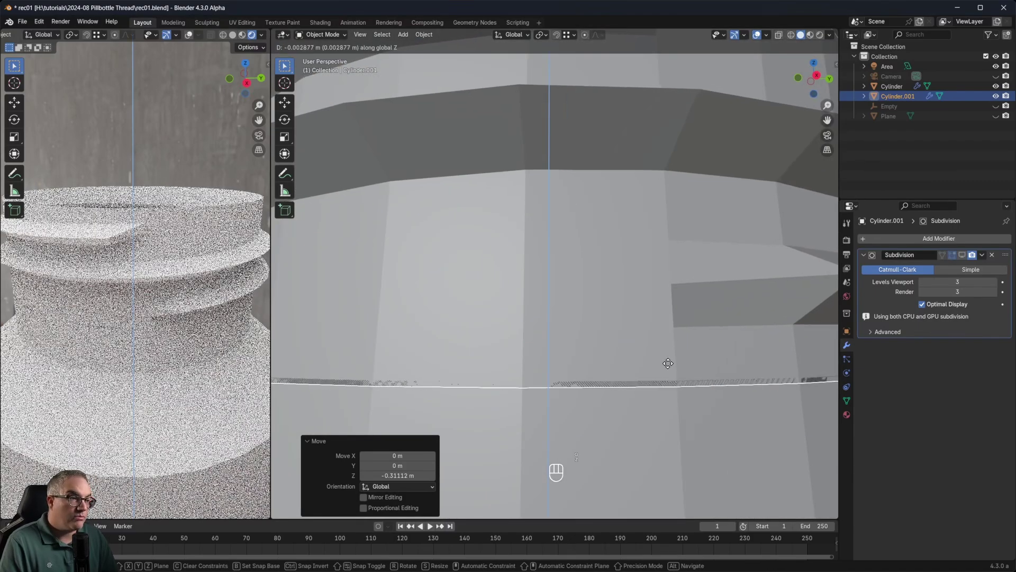
{"action": "left_click", "coordinate": [668, 361]}
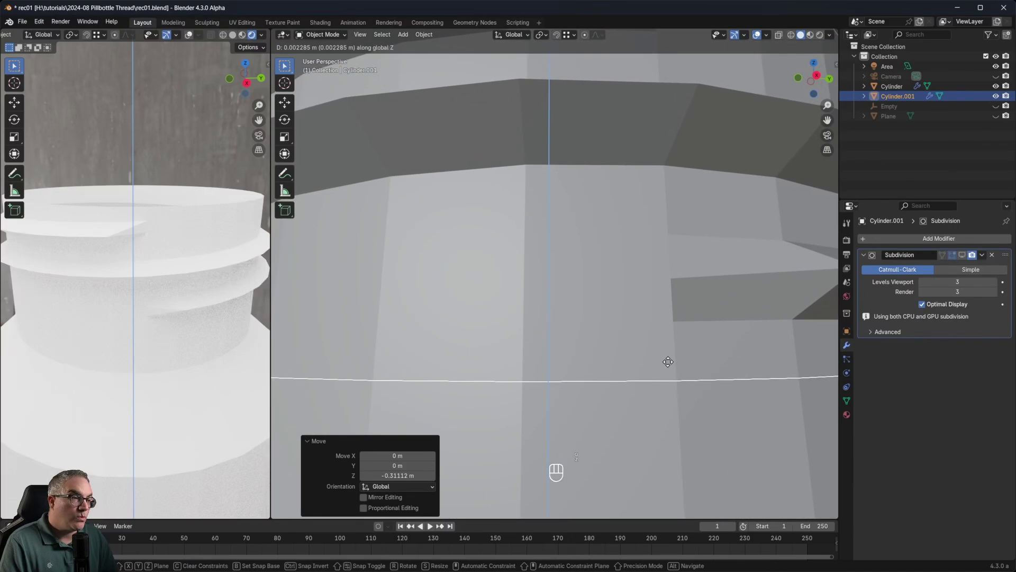
{"action": "scroll", "coordinate": [669, 408], "scroll_direction": "down", "scroll_amount": 6}
{"action": "middle_click_drag", "start_coordinate": [652, 424], "coordinate": [620, 421]}
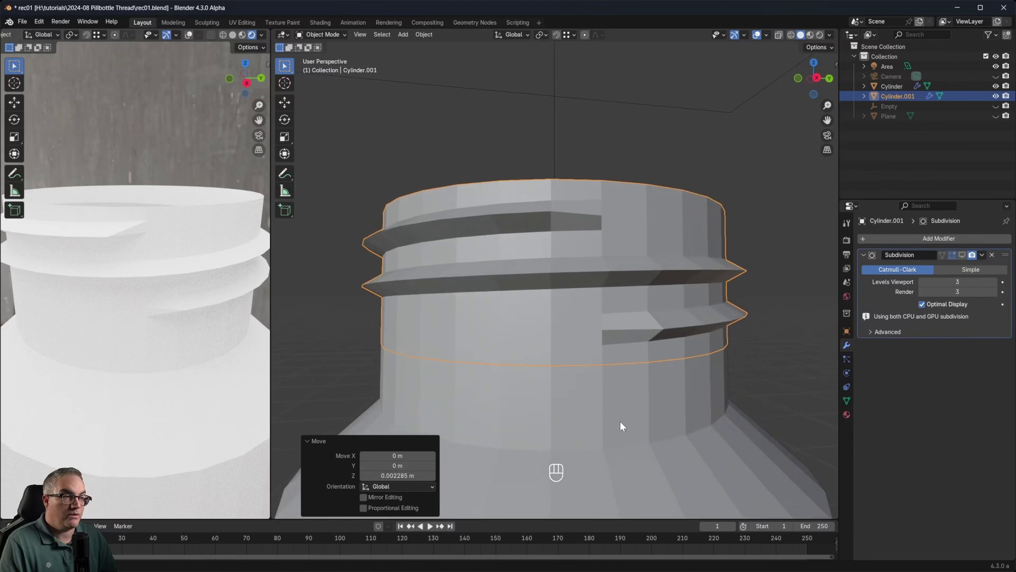
Step: Join the threaded neck and the bottle body into one object and enter Edit Mode
{"action": "left_click", "coordinate": [618, 407], "text": "shift"}
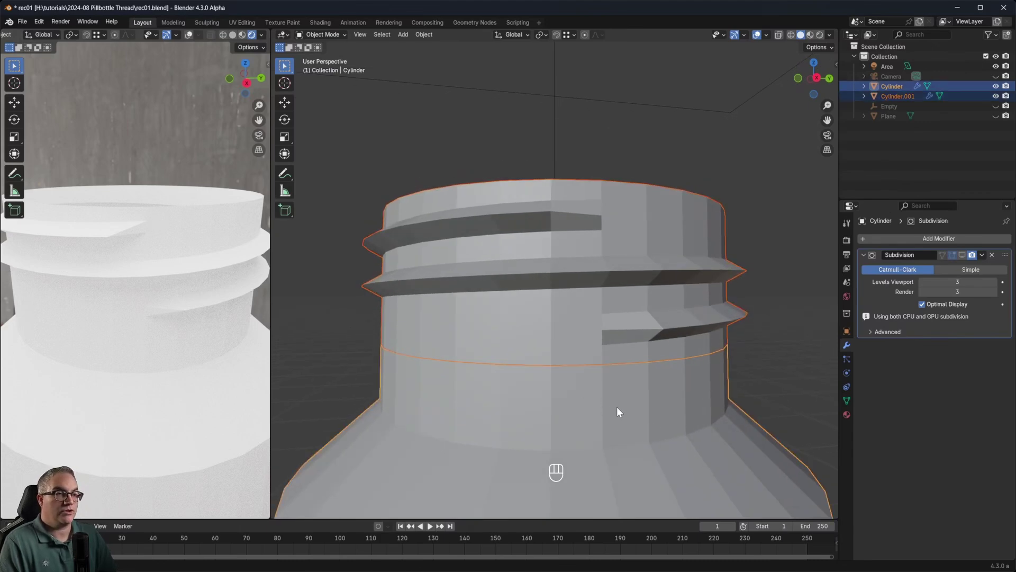
{"action": "key", "text": "ctrl+j"}
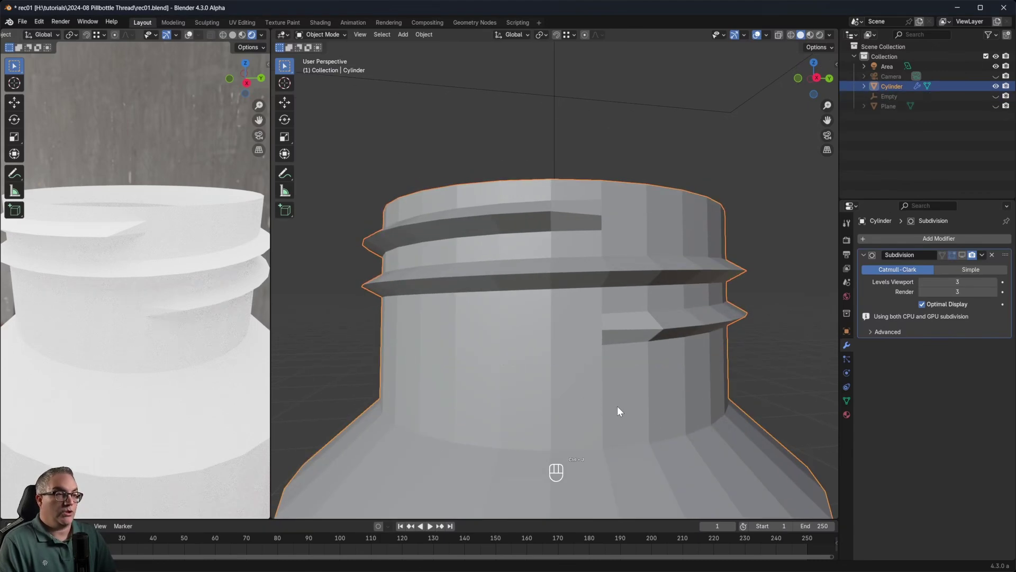
{"action": "key", "text": "Tab"}
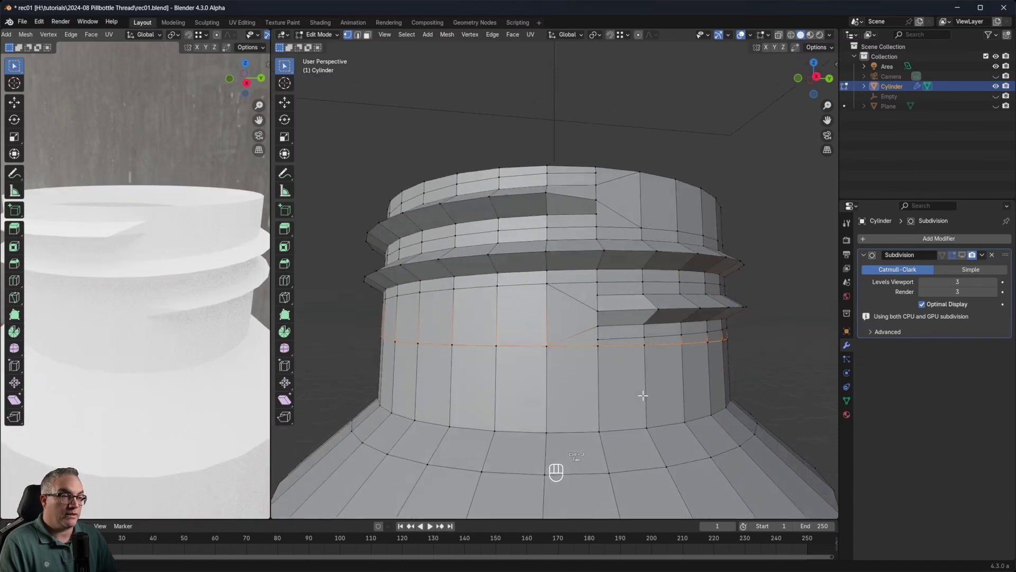
Step: Test-move a vertex on the seam between neck and body to check whether the two meshes are connected
{"action": "scroll", "coordinate": [561, 397], "scroll_direction": "up", "scroll_amount": 4}
{"action": "left_click", "coordinate": [555, 448]}
{"action": "key", "text": "g"}
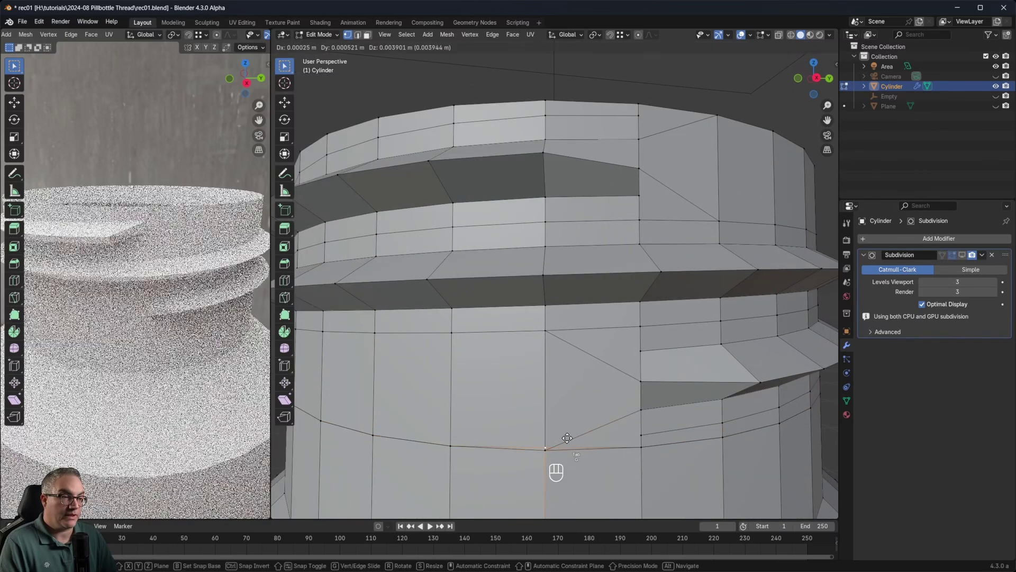
{"action": "key", "text": "Escape"}
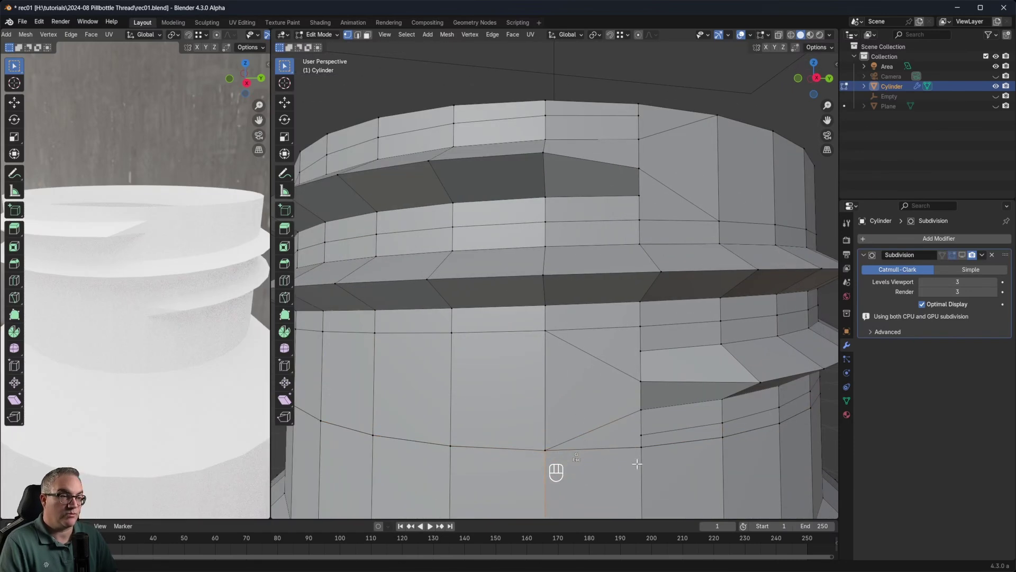
Step: Merge the whole mesh's overlapping vertices by distance at 0.0001 m
{"action": "scroll", "coordinate": [637, 464], "scroll_direction": "down", "scroll_amount": 3}
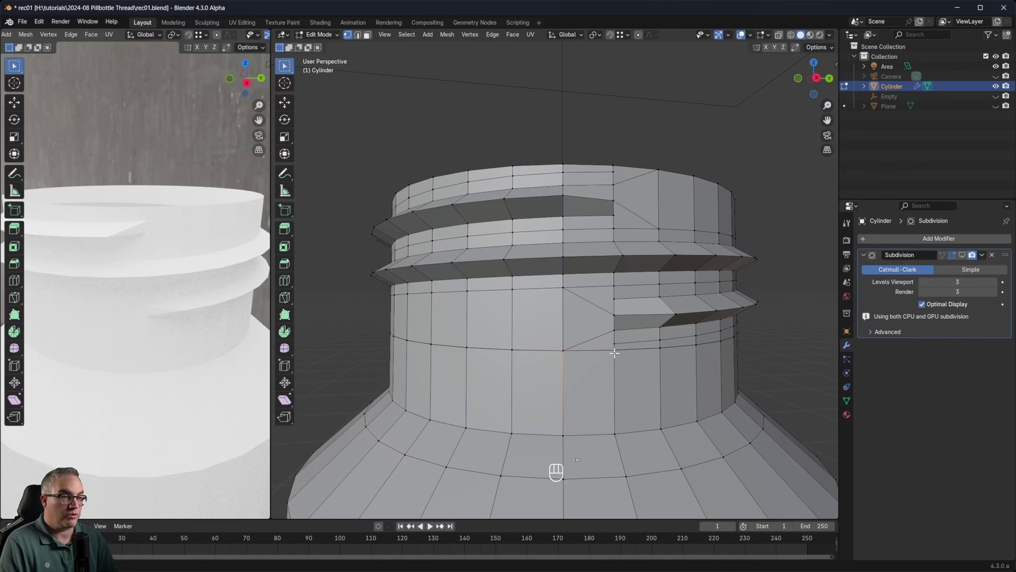
{"action": "scroll", "coordinate": [615, 352], "scroll_direction": "up", "scroll_amount": 1}
{"action": "key", "text": "a"}
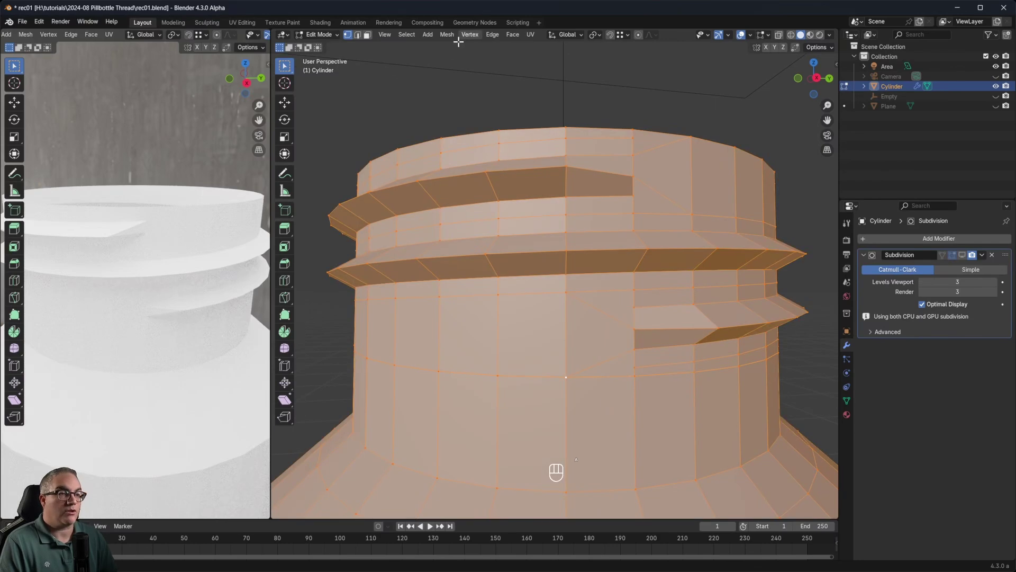
{"action": "left_click", "coordinate": [447, 34]}
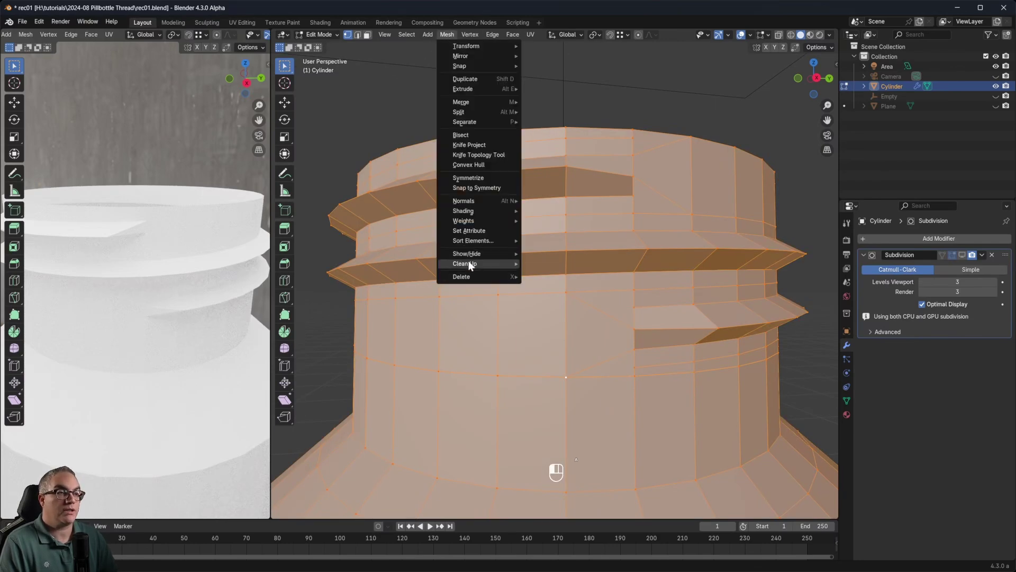
{"action": "mouse_move", "coordinate": [470, 264]}
{"action": "left_click", "coordinate": [561, 339]}
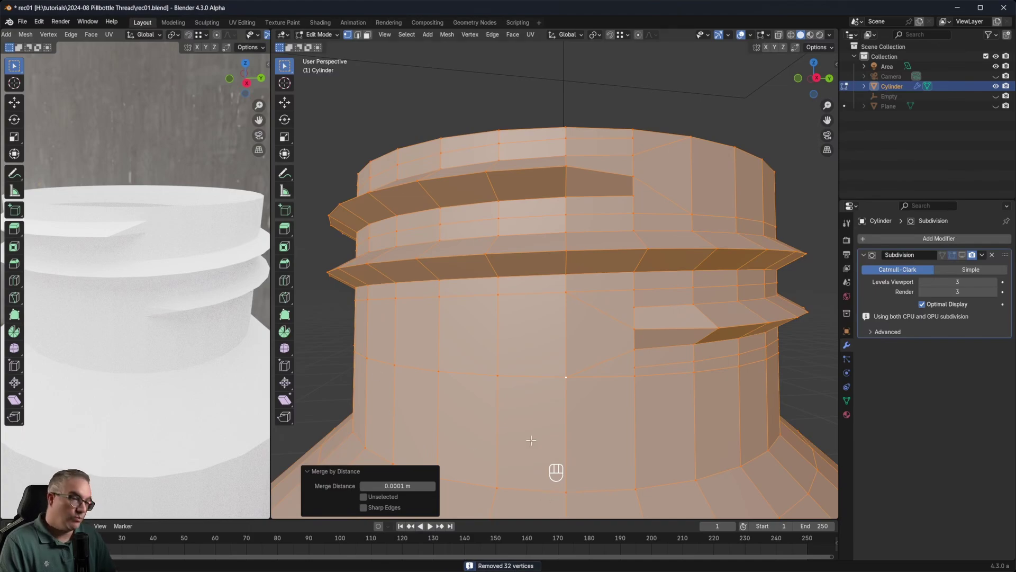
Step: Test-move the seam vertex below the lower thread end to check the weld between neck and body
{"action": "key", "text": "Tab"}
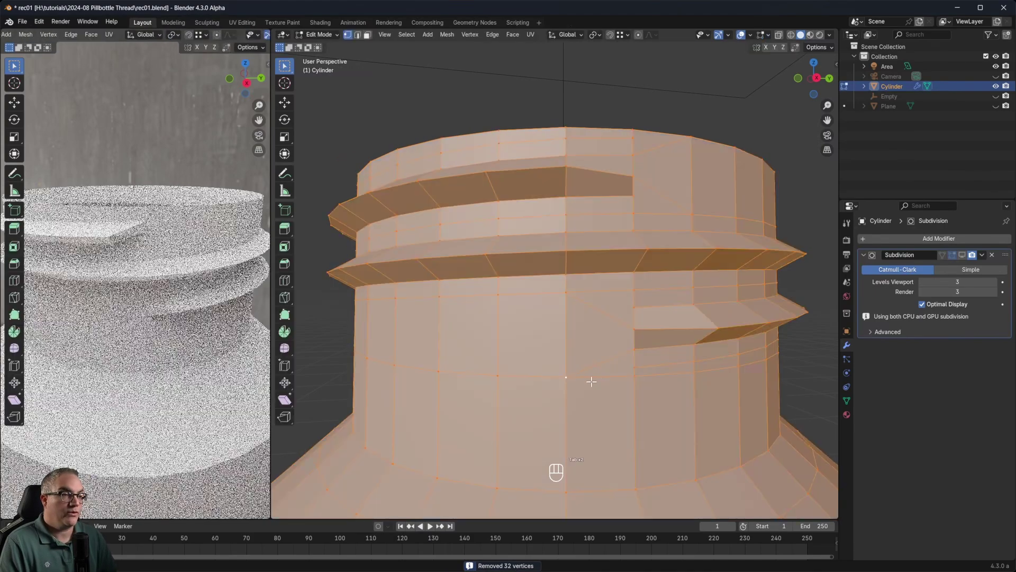
{"action": "key", "text": "Tab"}
{"action": "left_click", "coordinate": [592, 384]}
{"action": "key", "text": "g"}
{"action": "key", "text": "Escape"}
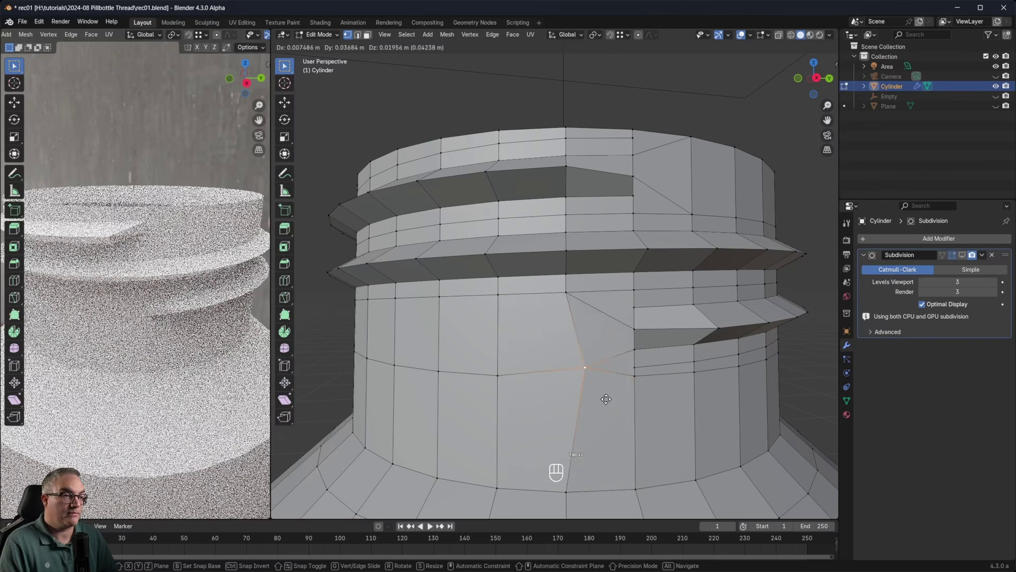
Step: Show the joined bottle's Subdivision modifier in the viewport in Object Mode and examine the neck seam
{"action": "key", "text": "Tab"}
{"action": "scroll", "coordinate": [604, 391], "scroll_direction": "down", "scroll_amount": 8}
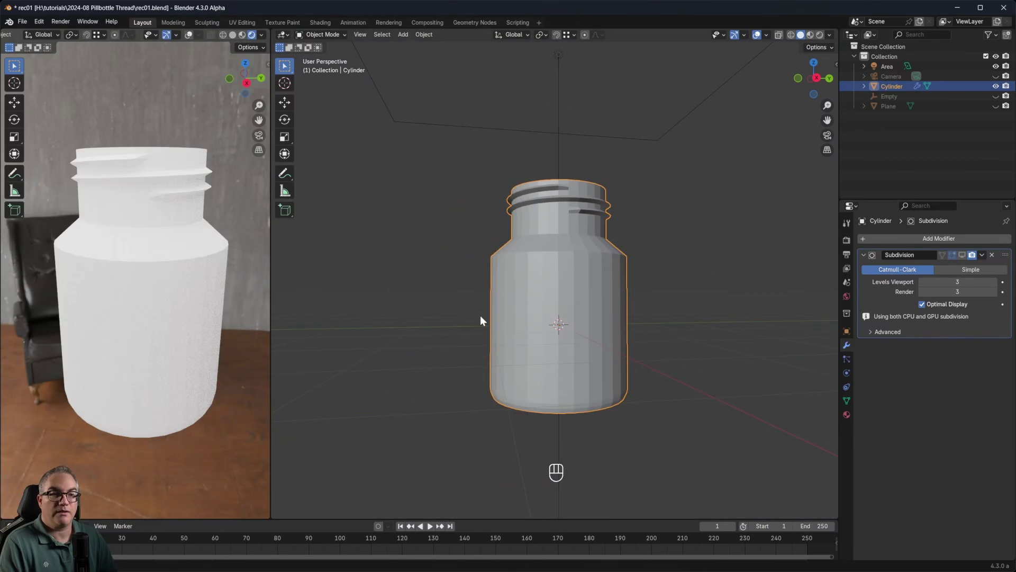
{"action": "middle_click_drag", "start_coordinate": [481, 315], "coordinate": [570, 311]}
{"action": "scroll", "coordinate": [623, 214], "scroll_direction": "up", "scroll_amount": 4}
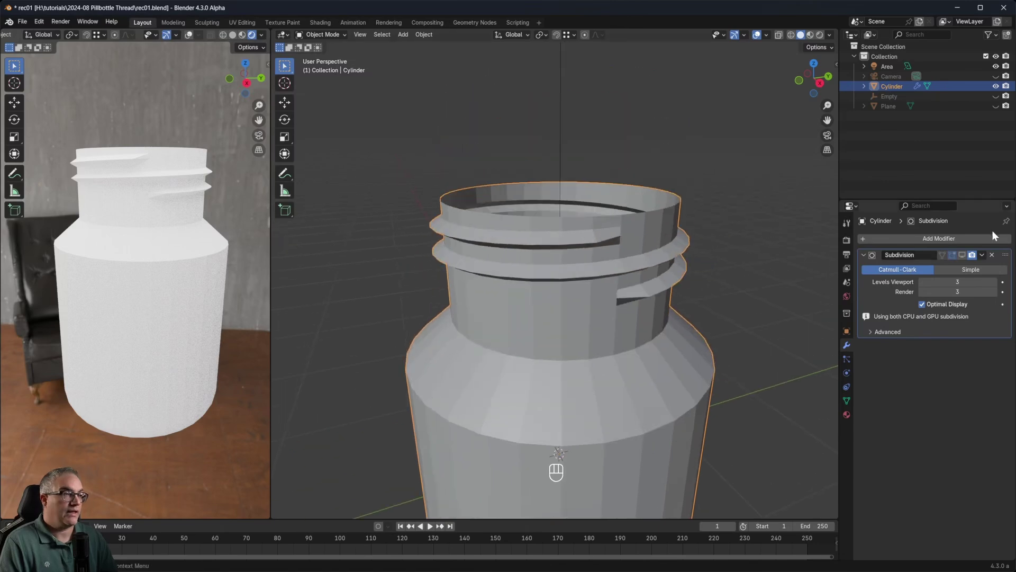
{"action": "left_click", "coordinate": [961, 254]}
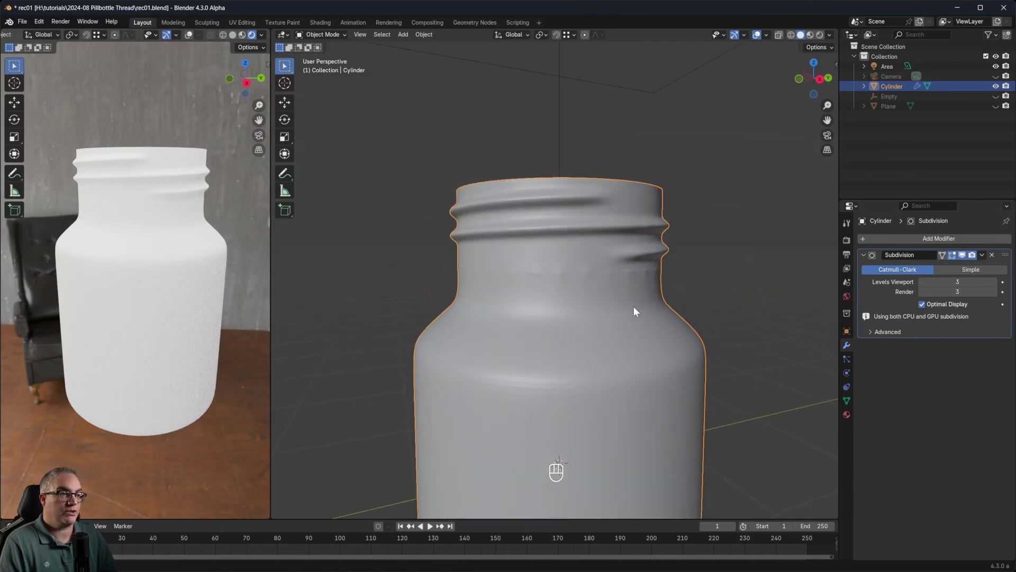
{"action": "scroll", "coordinate": [624, 299], "scroll_direction": "up", "scroll_amount": 3}
{"action": "scroll", "coordinate": [614, 295], "scroll_direction": "up", "scroll_amount": 2}
Step: Turn on the Face Orientation overlay in Edit Mode and examine the face directions of neck and body
{"action": "key", "text": "Tab"}
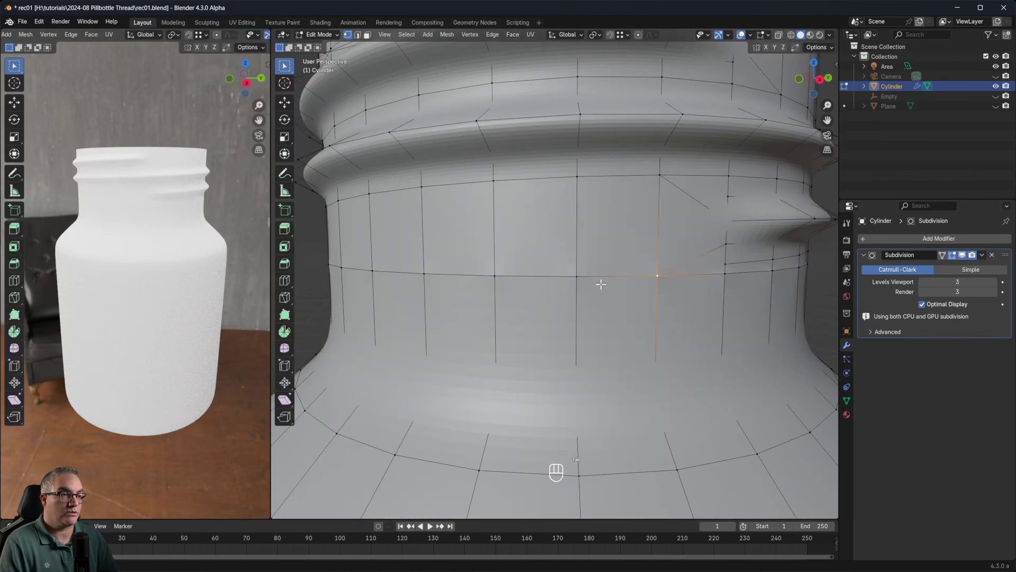
{"action": "scroll", "coordinate": [615, 299], "scroll_direction": "down", "scroll_amount": 2}
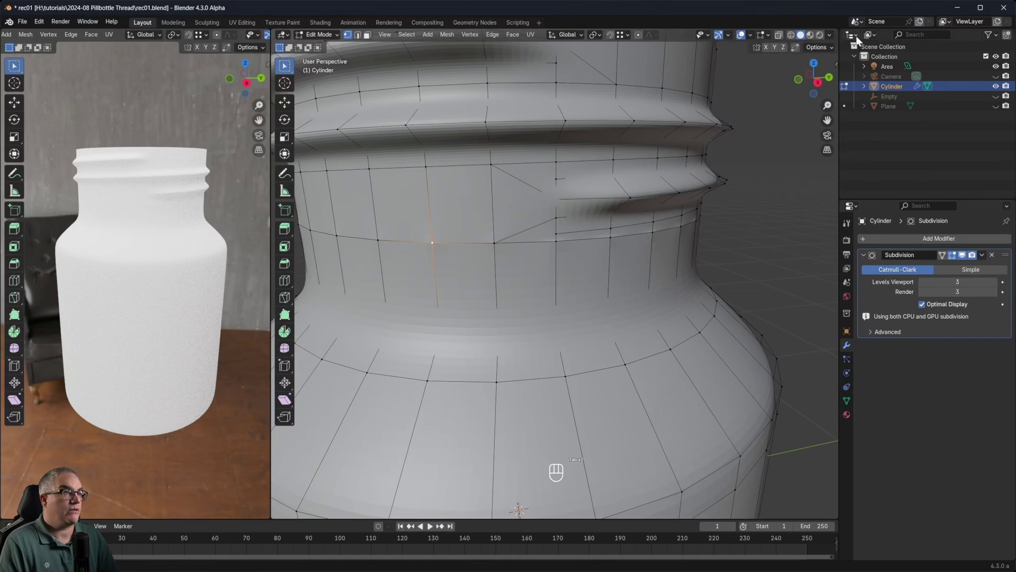
{"action": "left_click", "coordinate": [769, 36]}
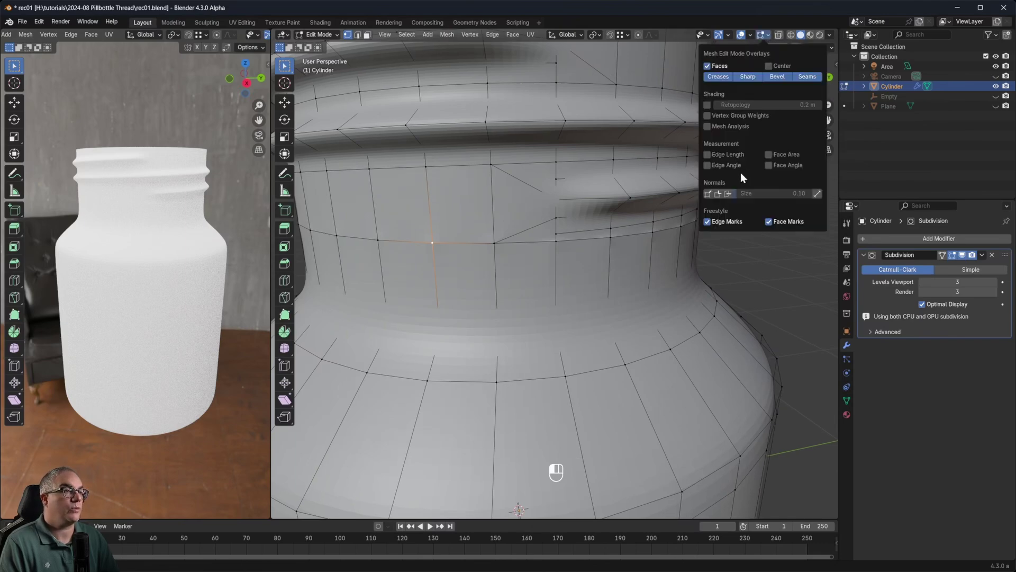
{"action": "left_click", "coordinate": [751, 35]}
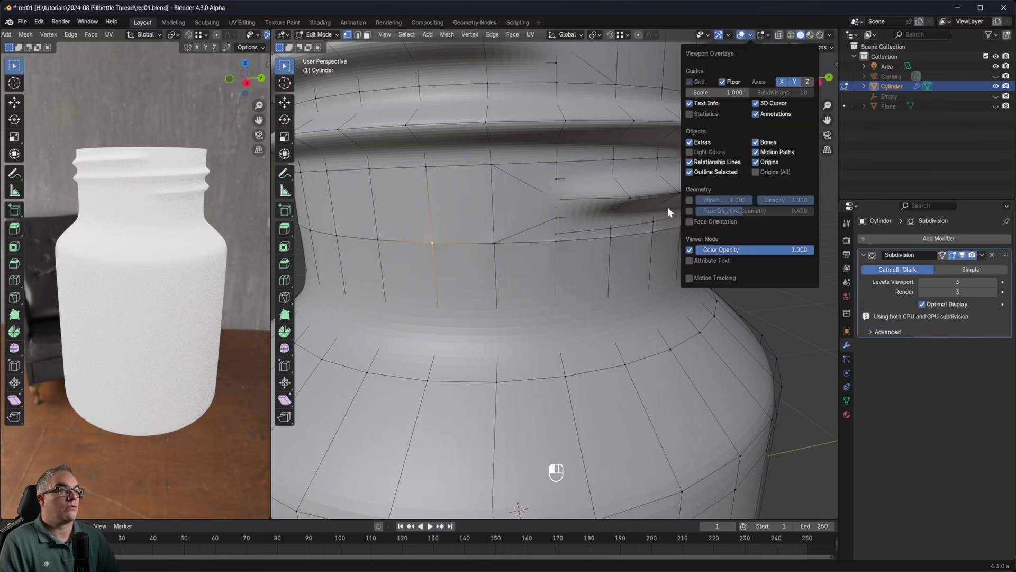
{"action": "left_click", "coordinate": [690, 221]}
{"action": "scroll", "coordinate": [600, 290], "scroll_direction": "down", "scroll_amount": 5}
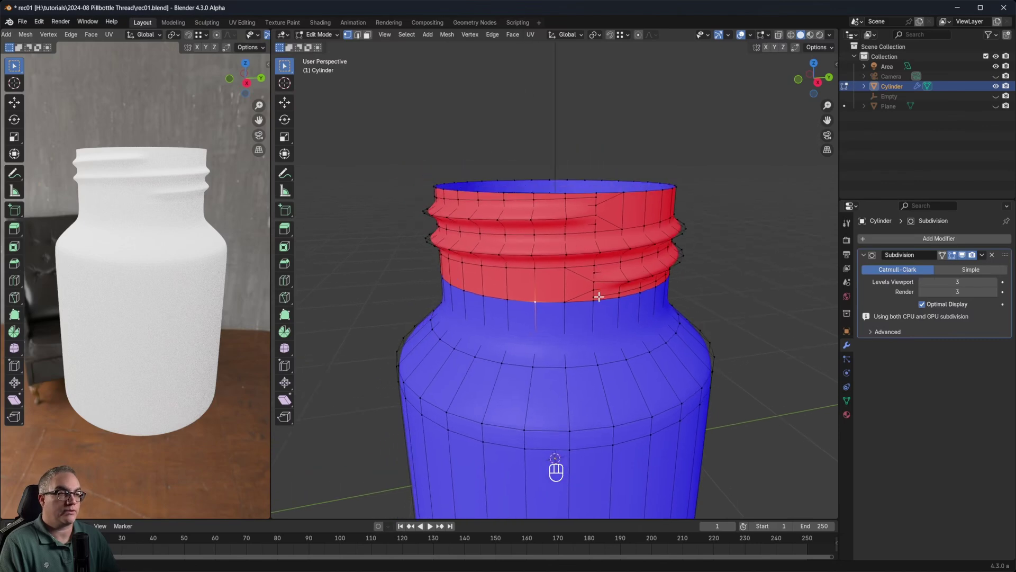
{"action": "middle_click_drag", "start_coordinate": [599, 291], "coordinate": [579, 271]}
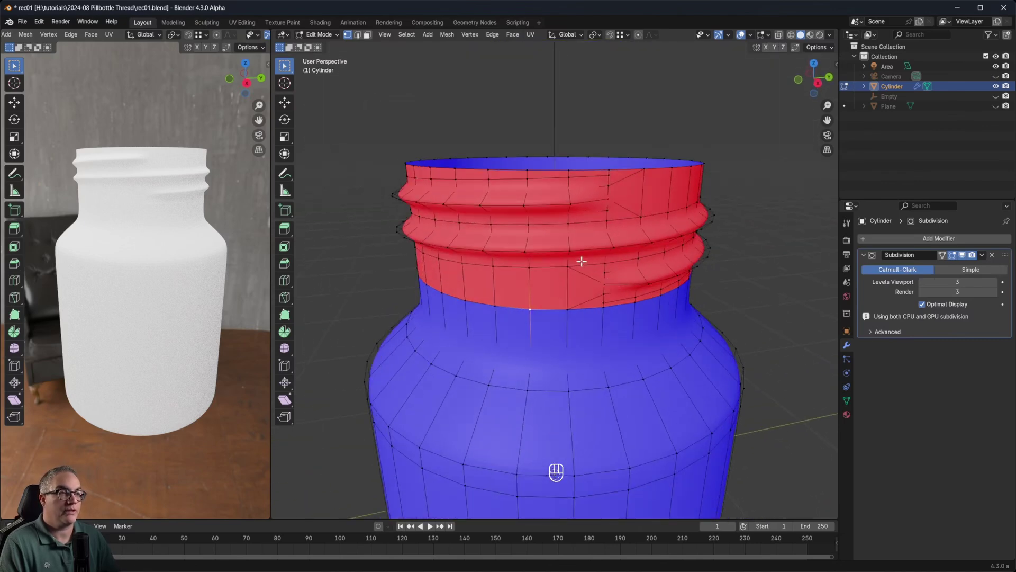
Step: Recalculate all of the bottle's face normals to the outside and examine the result in Object Mode
{"action": "key", "text": "a"}
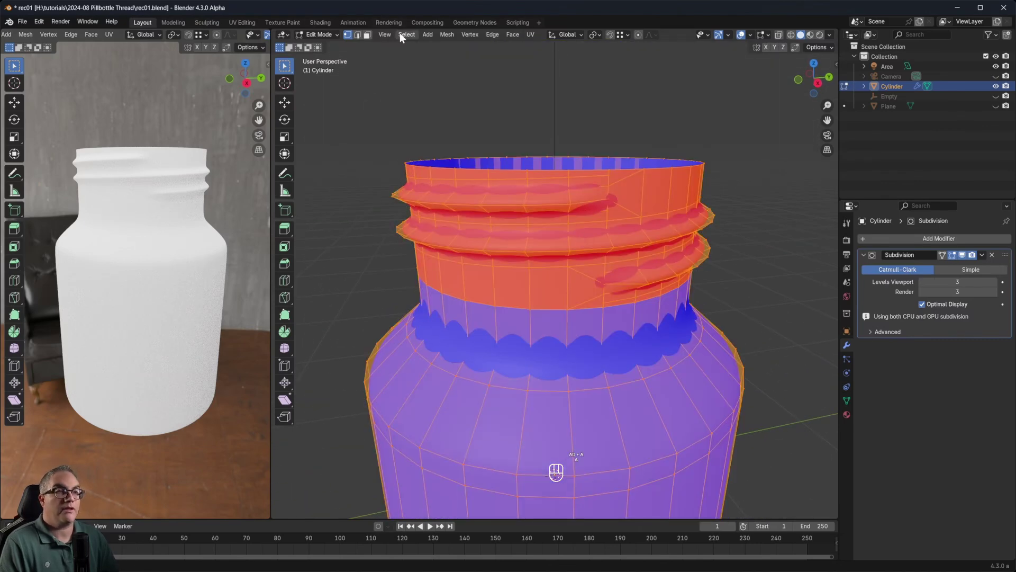
{"action": "left_click", "coordinate": [444, 34]}
{"action": "mouse_move", "coordinate": [481, 200]}
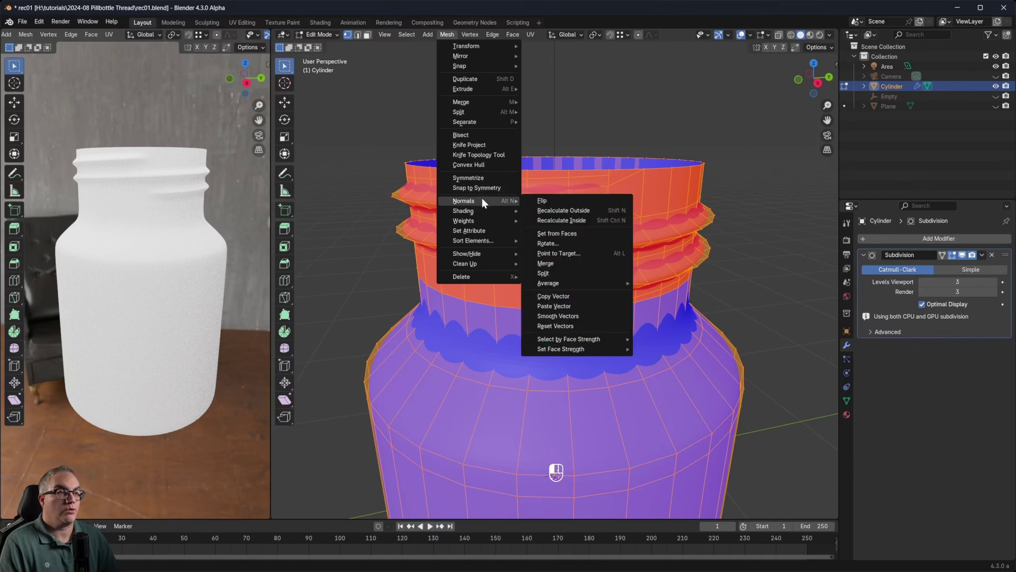
{"action": "left_click", "coordinate": [556, 210]}
{"action": "key", "text": "Tab"}
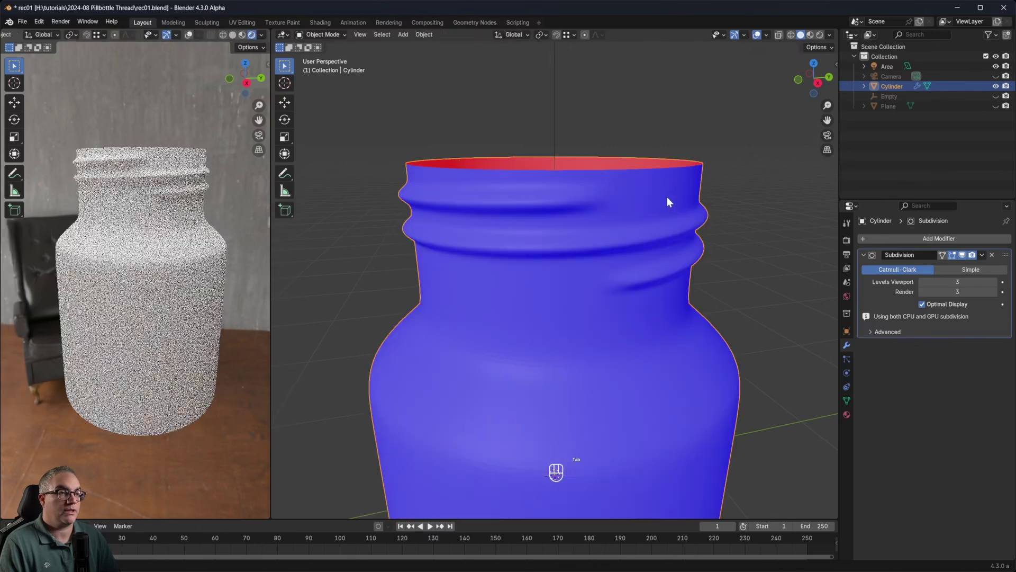
{"action": "middle_click_drag", "start_coordinate": [666, 196], "coordinate": [629, 271]}
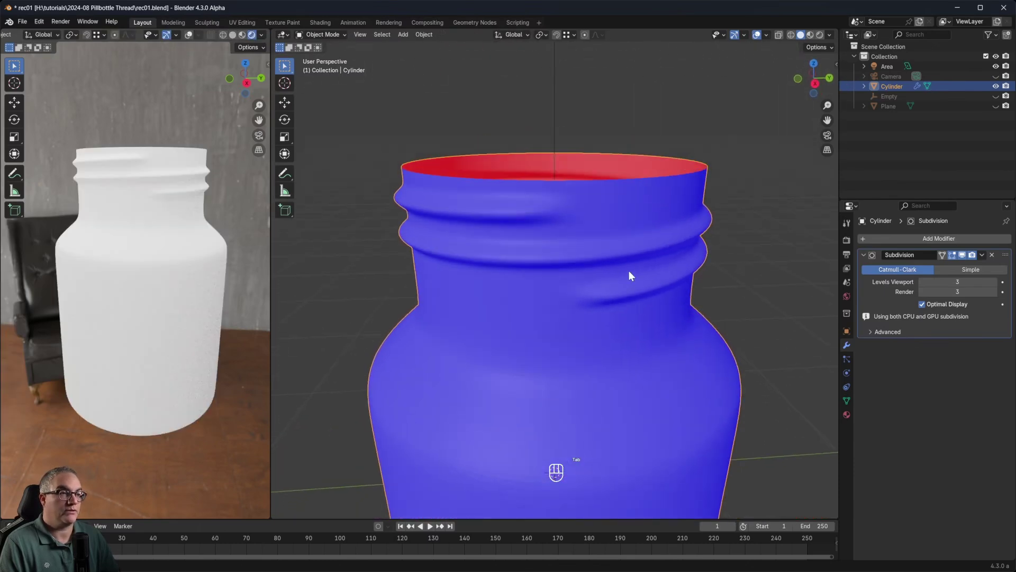
Step: Turn off the Face Orientation overlay and view the smoothed neck up close
{"action": "left_click", "coordinate": [766, 35]}
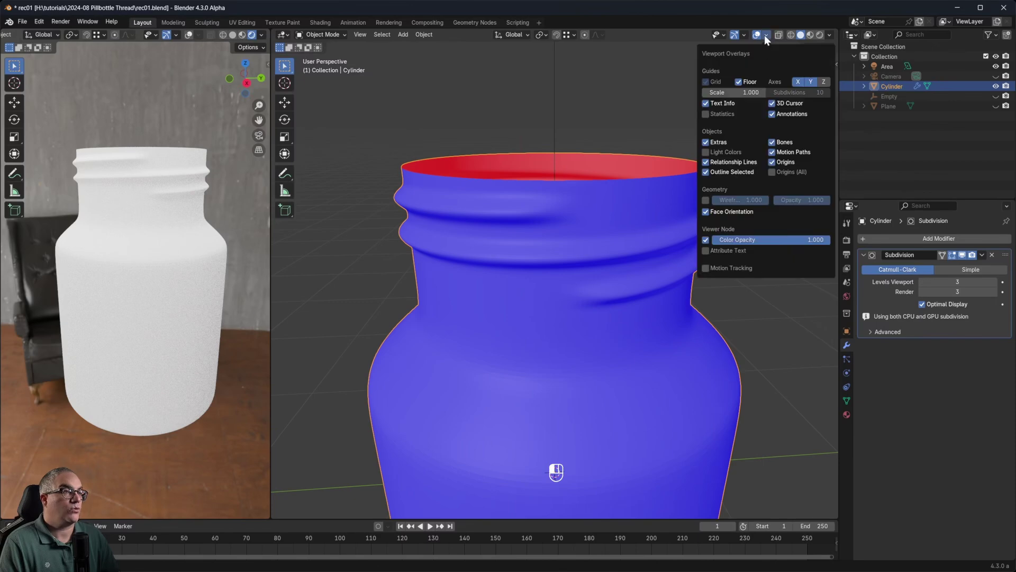
{"action": "left_click", "coordinate": [706, 212]}
{"action": "scroll", "coordinate": [582, 312], "scroll_direction": "up", "scroll_amount": 2}
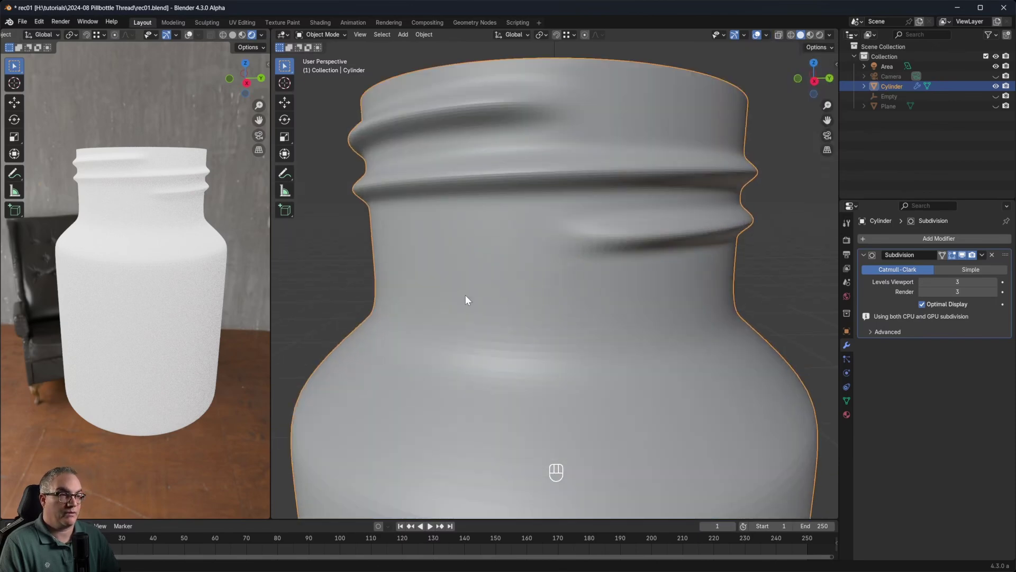
Step: Select the whole threaded neck section in the front wireframe view and lower it about 0.196 m along Z toward the shoulder
{"action": "key", "text": "Tab"}
{"action": "key", "text": "alt+a"}
{"action": "scroll", "coordinate": [644, 274], "scroll_direction": "down", "scroll_amount": 3}
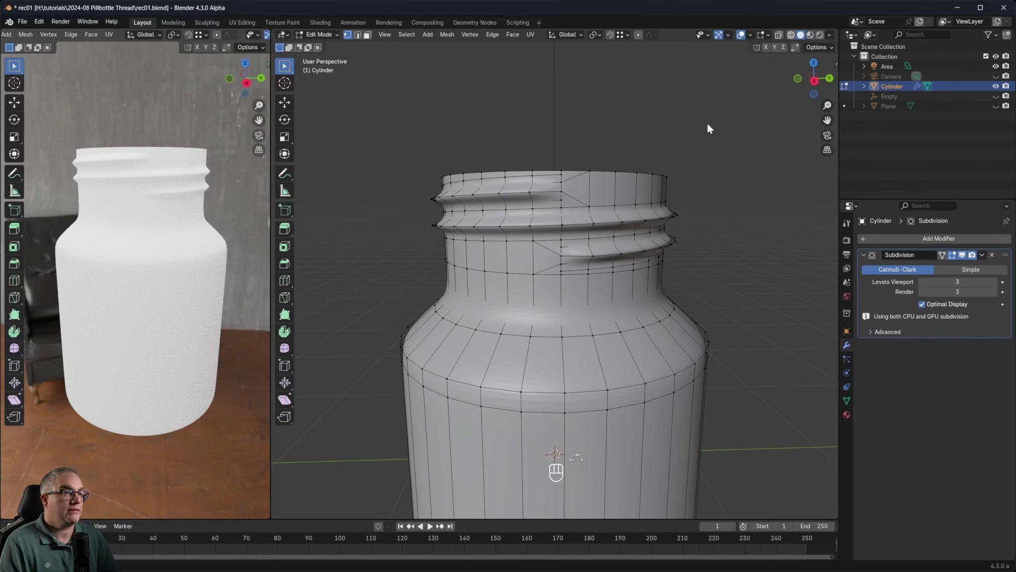
{"action": "key", "text": "shift+z"}
{"action": "key", "text": "KP_1"}
{"action": "left_click_drag", "start_coordinate": [337, 137], "coordinate": [699, 275]}
{"action": "key", "text": "g"}
{"action": "key", "text": "z"}
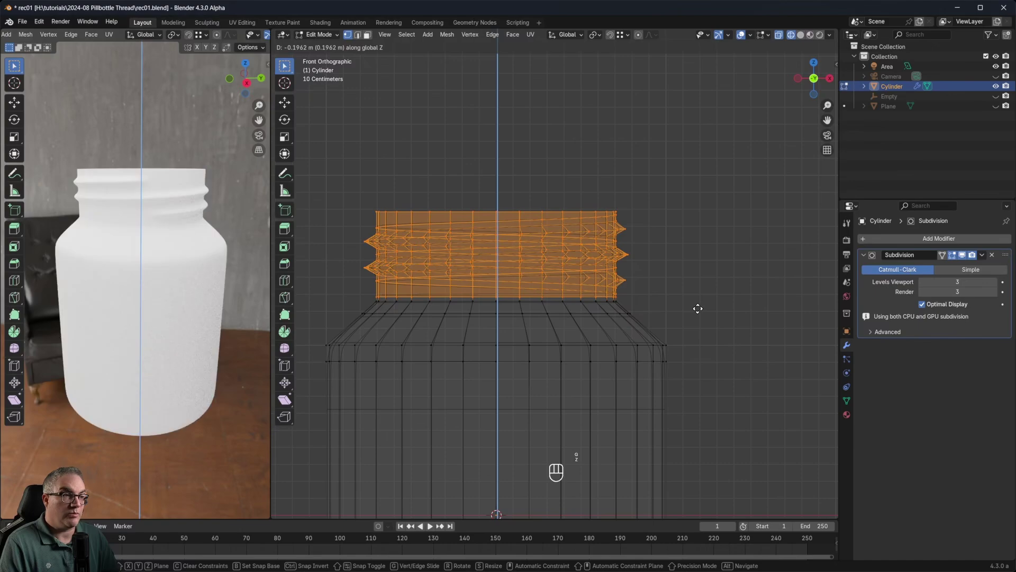
{"action": "left_click", "coordinate": [698, 306]}
{"action": "middle_click_drag", "start_coordinate": [436, 307], "coordinate": [458, 281], "text": "shift"}
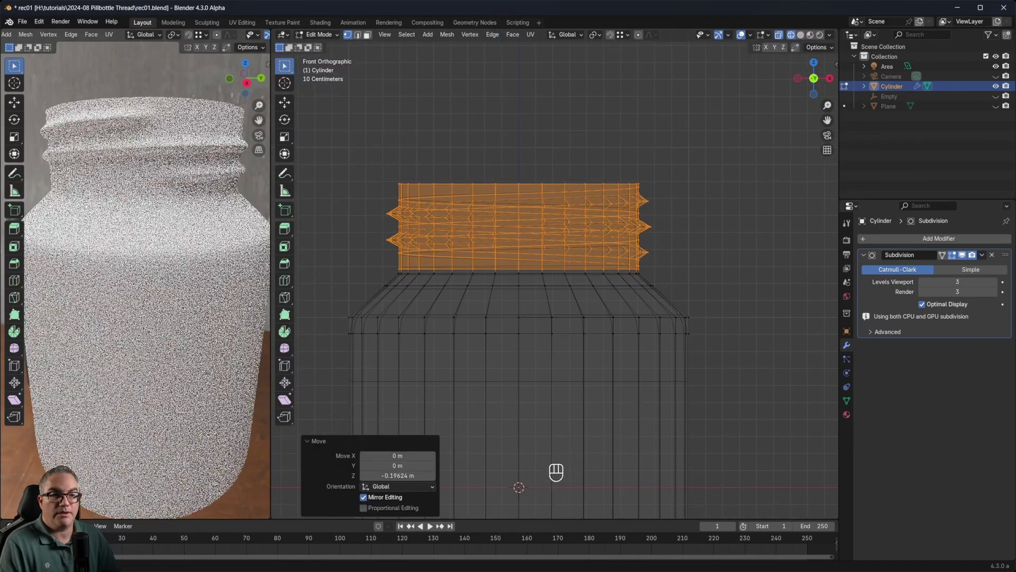
Step: Return to Object Mode, view the lowered neck in perspective and save the file
{"action": "key", "text": "Tab"}
{"action": "scroll", "coordinate": [605, 246], "scroll_direction": "up", "scroll_amount": 1}
{"action": "mouse_move", "coordinate": [604, 246]}
{"action": "middle_mouse_down"}
{"action": "mouse_move", "coordinate": [597, 285]}
{"action": "mouse_move", "coordinate": [613, 240]}
{"action": "middle_mouse_up"}
{"action": "key", "text": "ctrl+s"}
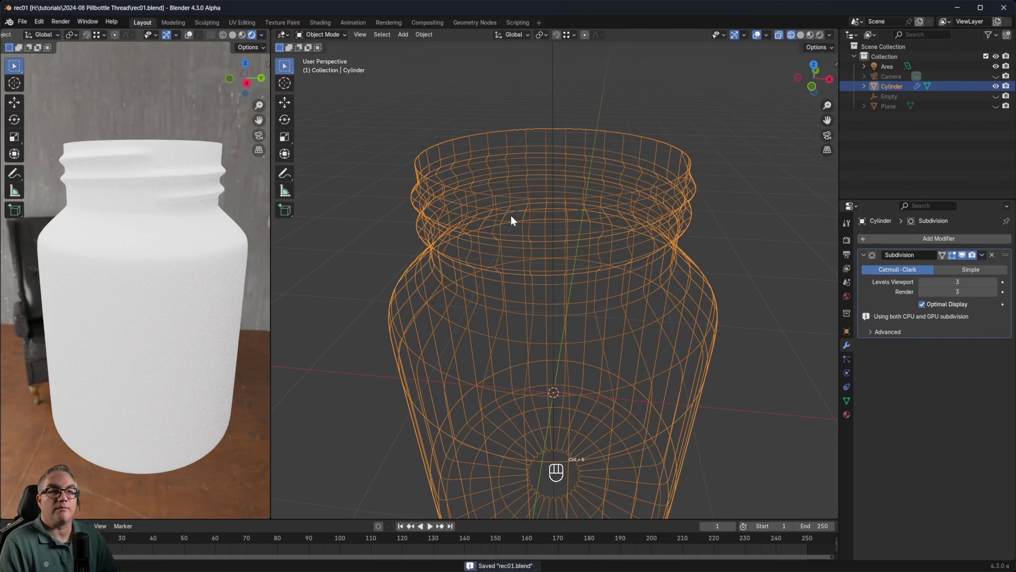
Step: Switch the viewport to solid shading and apply Shade Smooth to the bottle
{"action": "left_click", "coordinate": [800, 35]}
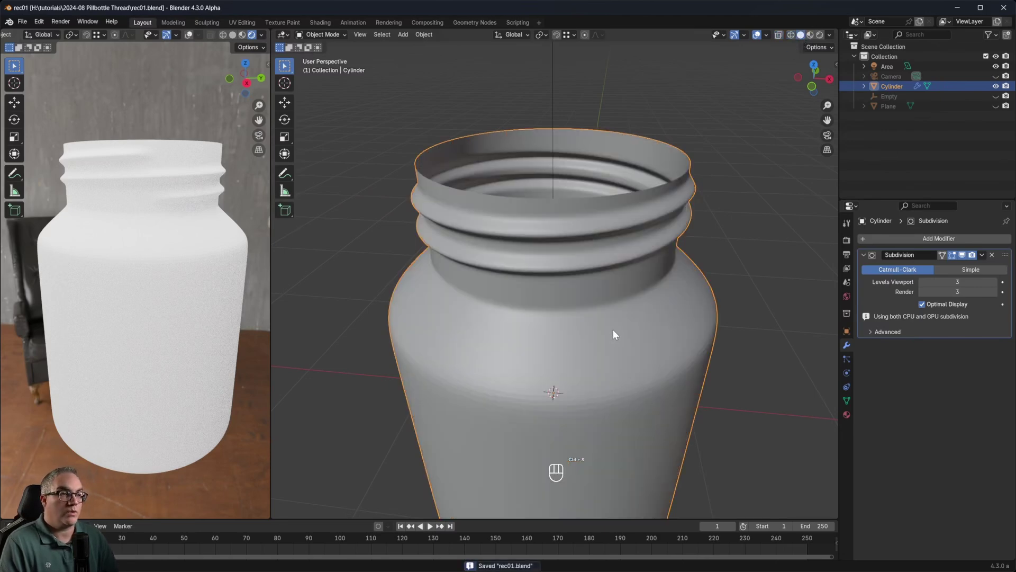
{"action": "mouse_move", "coordinate": [614, 330]}
{"action": "middle_mouse_down"}
{"action": "mouse_move", "coordinate": [618, 306]}
{"action": "mouse_move", "coordinate": [619, 317]}
{"action": "middle_mouse_up"}
{"action": "right_click", "coordinate": [589, 302]}
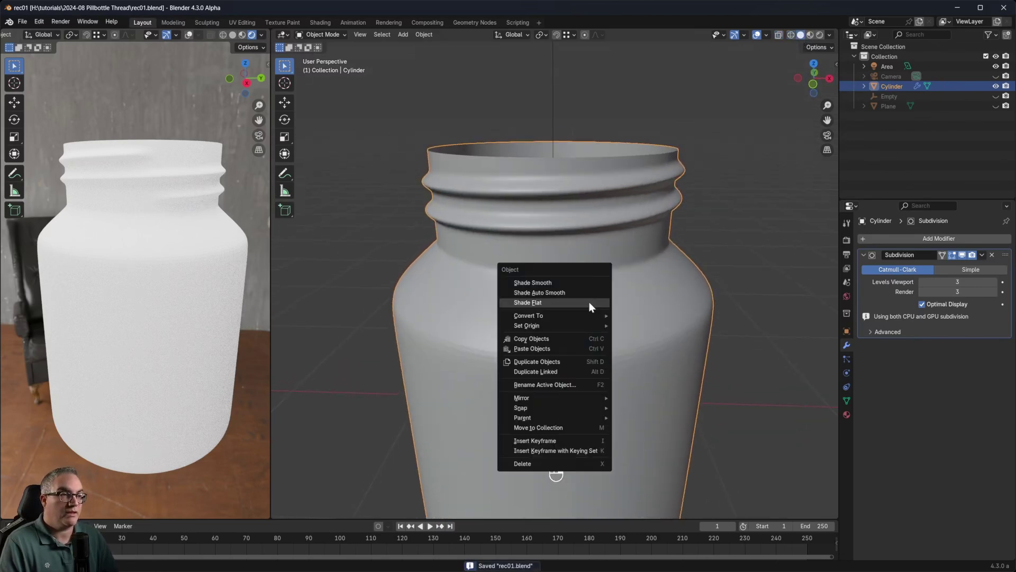
{"action": "left_click", "coordinate": [561, 285]}
{"action": "middle_click_drag", "start_coordinate": [669, 373], "coordinate": [664, 342]}
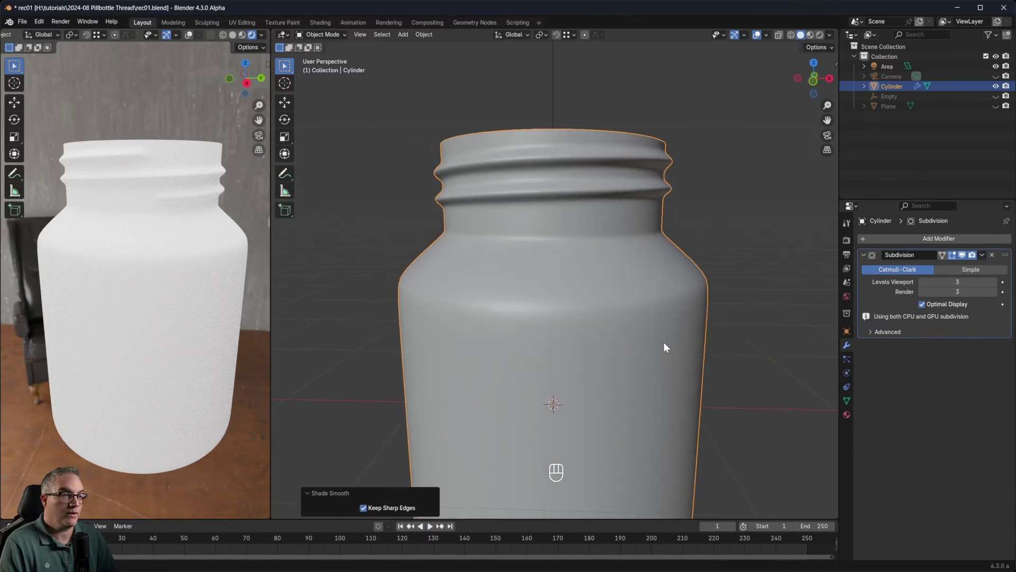
Step: Examine the smoothed thread, shoulder and open neck of the bottle from several angles
{"action": "middle_click_drag", "start_coordinate": [548, 307], "coordinate": [538, 258]}
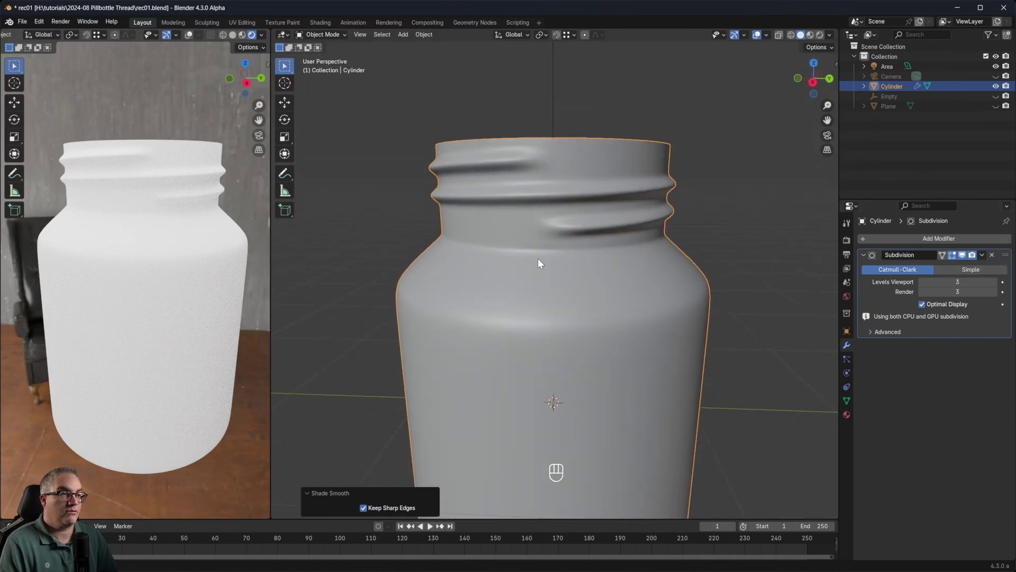
{"action": "scroll", "coordinate": [573, 184], "scroll_direction": "up", "scroll_amount": 1}
{"action": "middle_click_drag", "start_coordinate": [591, 214], "coordinate": [574, 355]}
{"action": "scroll", "coordinate": [603, 226], "scroll_direction": "down", "scroll_amount": 4}
{"action": "scroll", "coordinate": [575, 312], "scroll_direction": "up", "scroll_amount": 2}
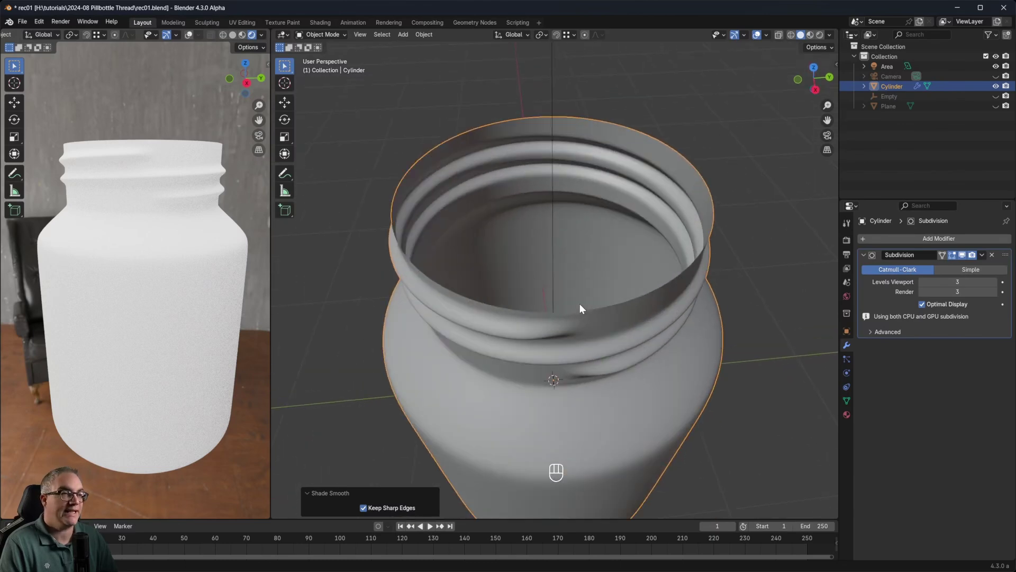
{"action": "middle_click_drag", "start_coordinate": [613, 282], "coordinate": [651, 290]}
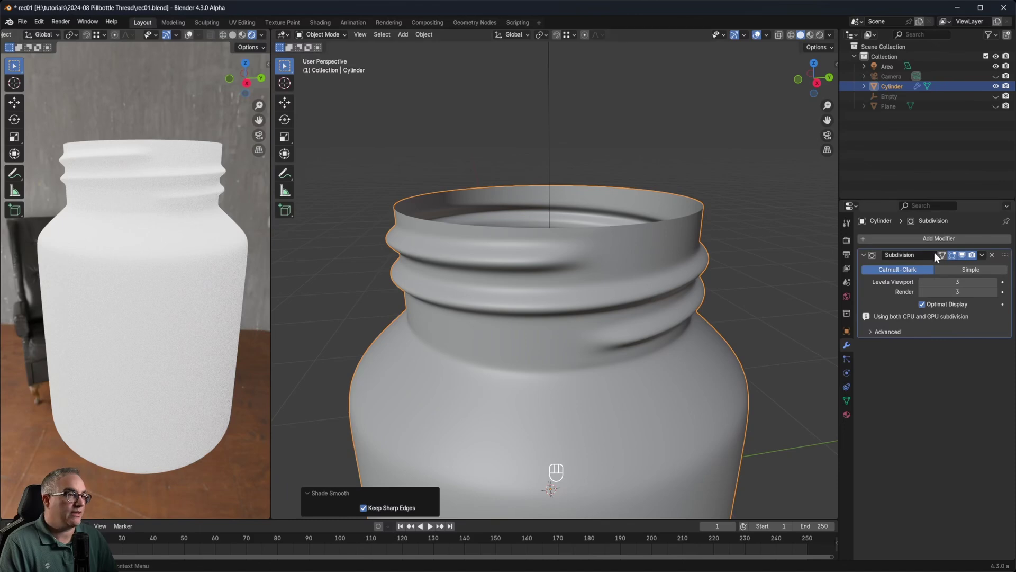
Step: Try adding a Solidify modifier to the bottle and look at the thickened rim up close
{"action": "left_click", "coordinate": [917, 240]}
{"action": "left_click", "coordinate": [917, 239]}
{"action": "type", "text": "soli"}
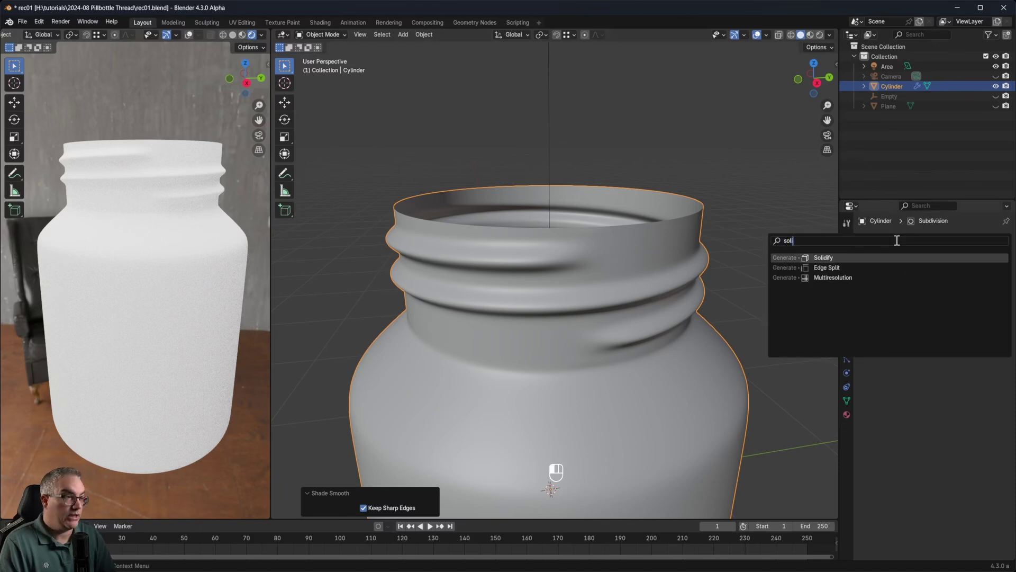
{"action": "left_click", "coordinate": [869, 257]}
{"action": "scroll", "coordinate": [600, 259], "scroll_direction": "up", "scroll_amount": 5}
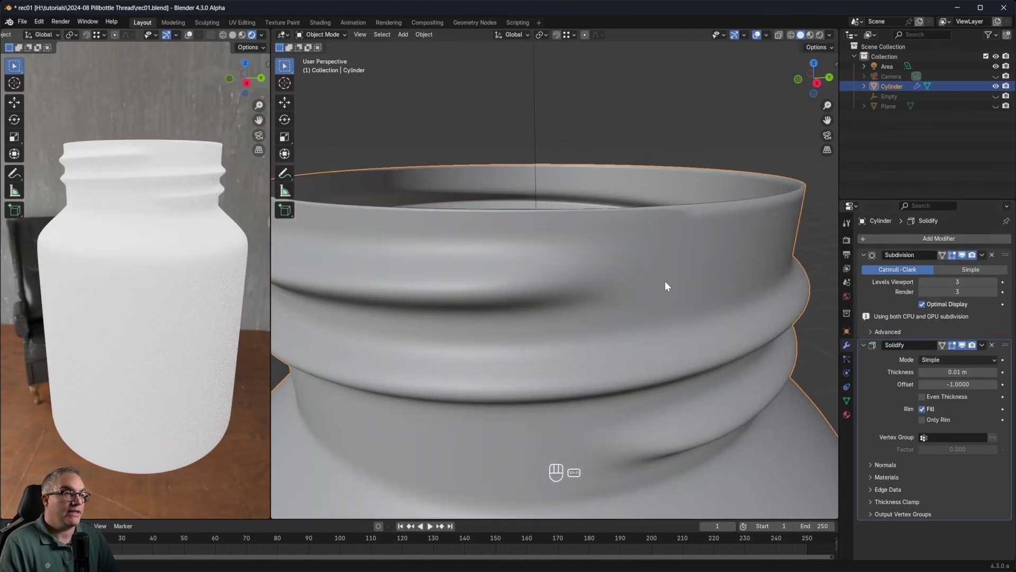
{"action": "middle_click_drag", "start_coordinate": [702, 297], "coordinate": [504, 365]}
Step: Compare the solidified rim in Edit Mode and Object Mode, and remove the Solidify modifier
{"action": "key", "text": "Tab"}
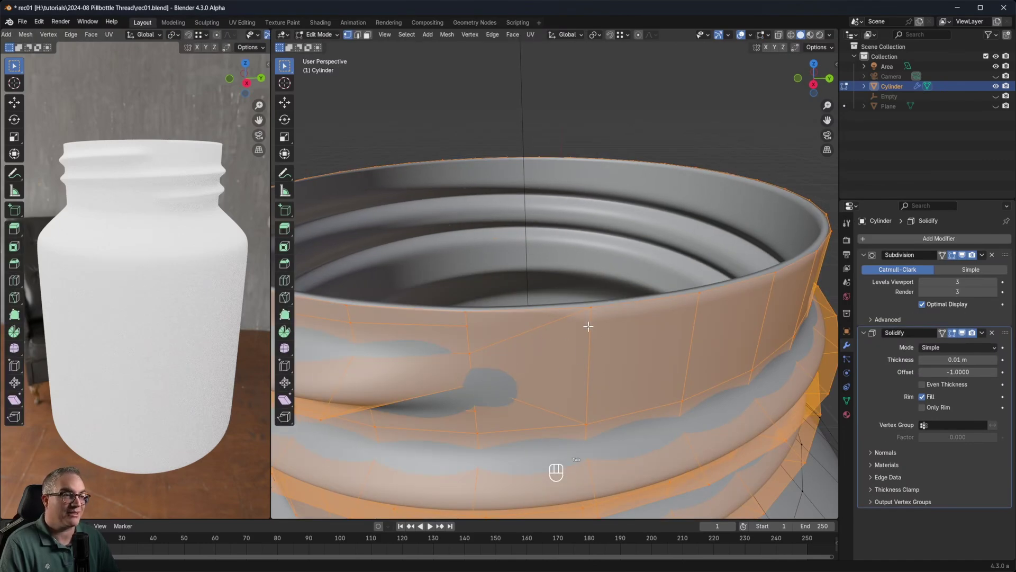
{"action": "key", "text": "Tab"}
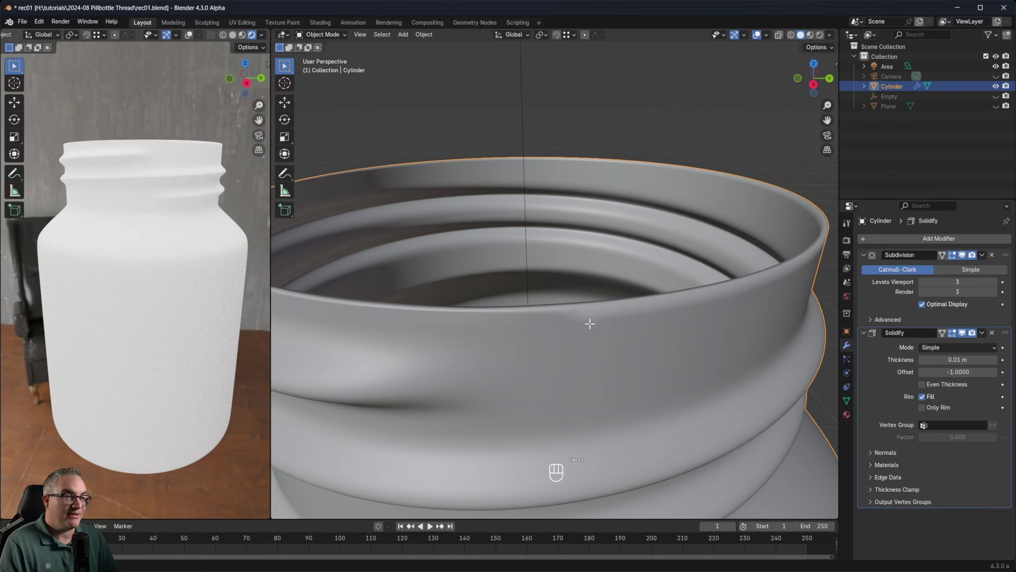
{"action": "key", "text": "Tab"}
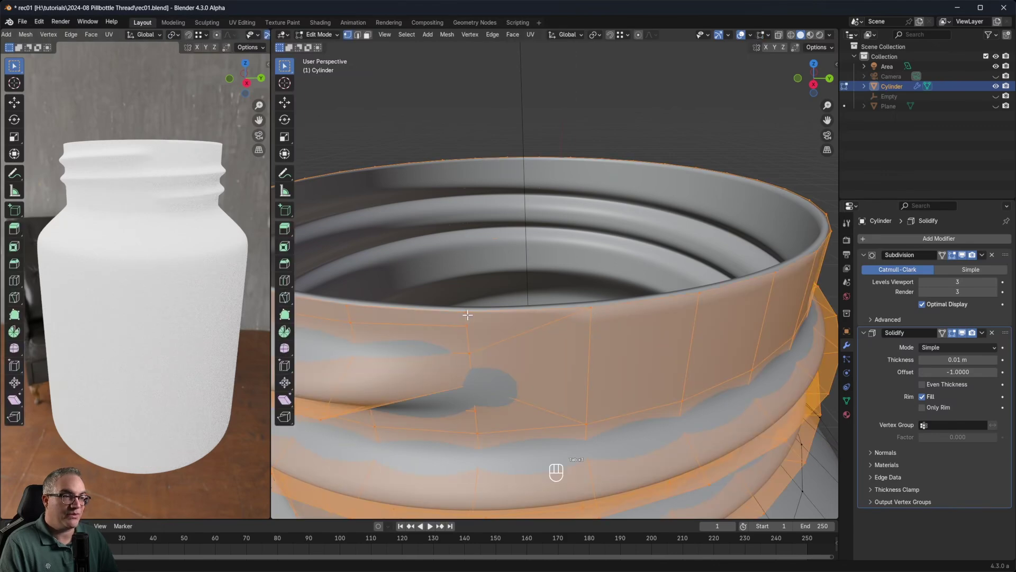
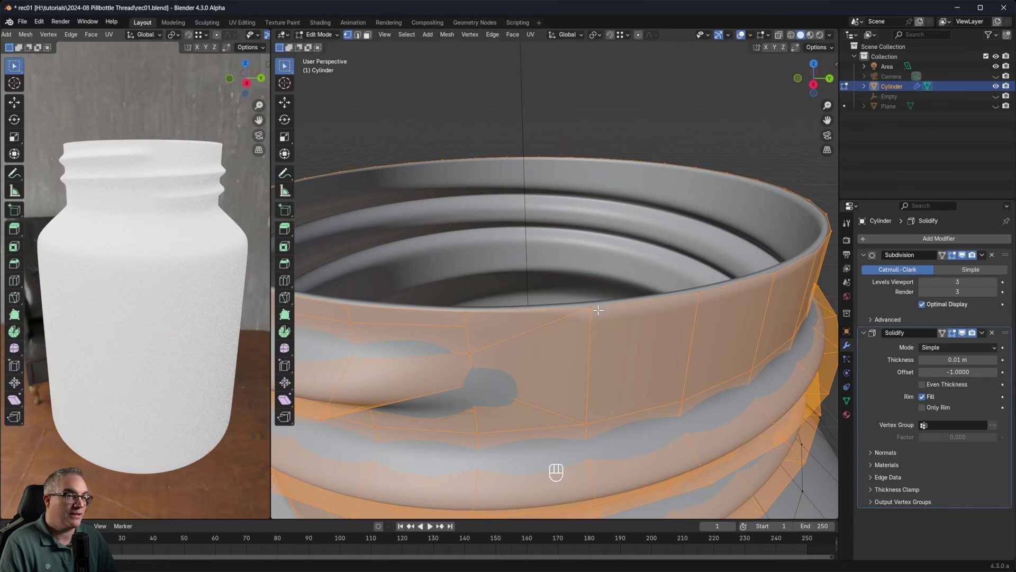
{"action": "key", "text": "Tab"}
{"action": "middle_click_drag", "start_coordinate": [573, 338], "coordinate": [575, 334]}
{"action": "scroll", "coordinate": [595, 270], "scroll_direction": "down", "scroll_amount": 2}
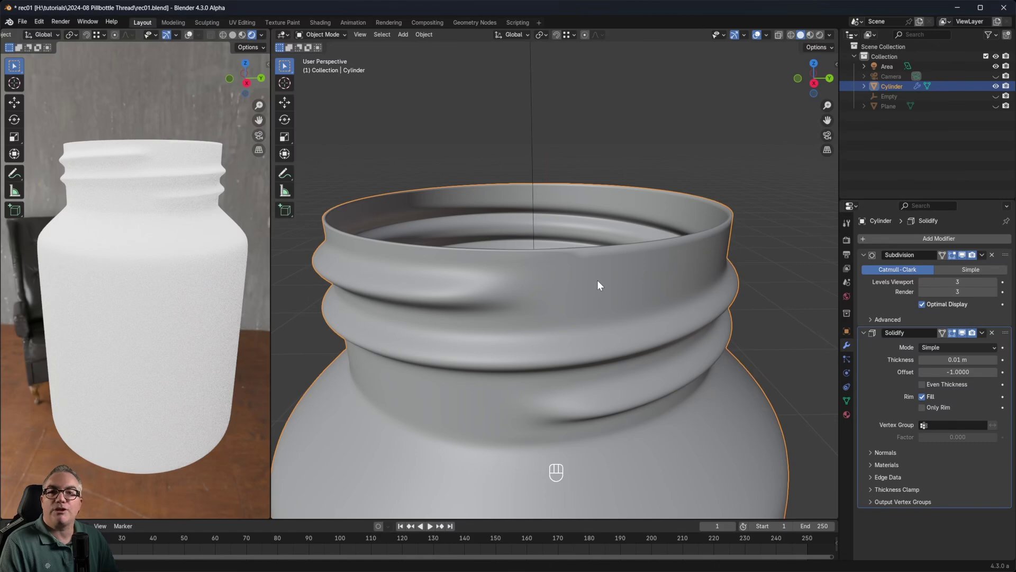
{"action": "scroll", "coordinate": [598, 281], "scroll_direction": "down", "scroll_amount": 4}
{"action": "scroll", "coordinate": [598, 280], "scroll_direction": "up", "scroll_amount": 4}
{"action": "scroll", "coordinate": [598, 286], "scroll_direction": "up", "scroll_amount": 2}
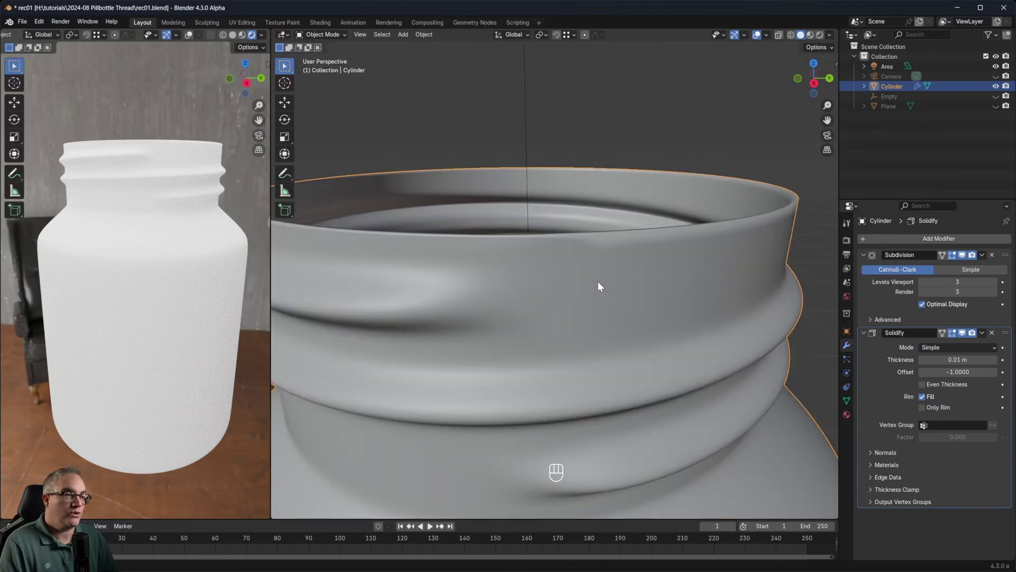
{"action": "left_click", "coordinate": [992, 331]}
Step: In Edit Mode, select the neck's open top edge loop and extrude it inward, scaled to about 0.98
{"action": "key", "text": "Tab"}
{"action": "scroll", "coordinate": [625, 284], "scroll_direction": "down", "scroll_amount": 5}
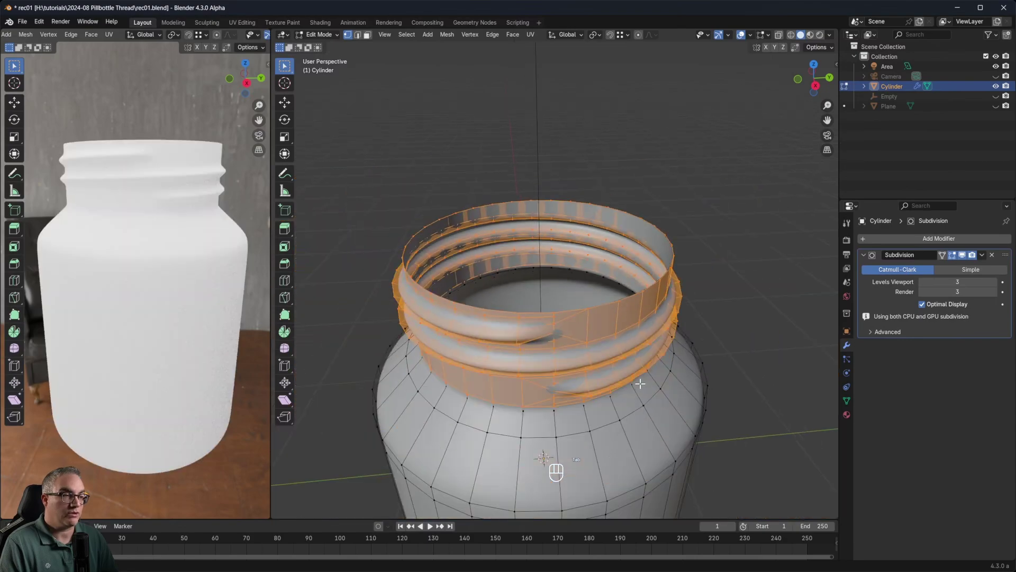
{"action": "key", "text": "alt+a"}
{"action": "left_click", "coordinate": [606, 307], "text": "alt"}
{"action": "scroll", "coordinate": [614, 317], "scroll_direction": "up", "scroll_amount": 2}
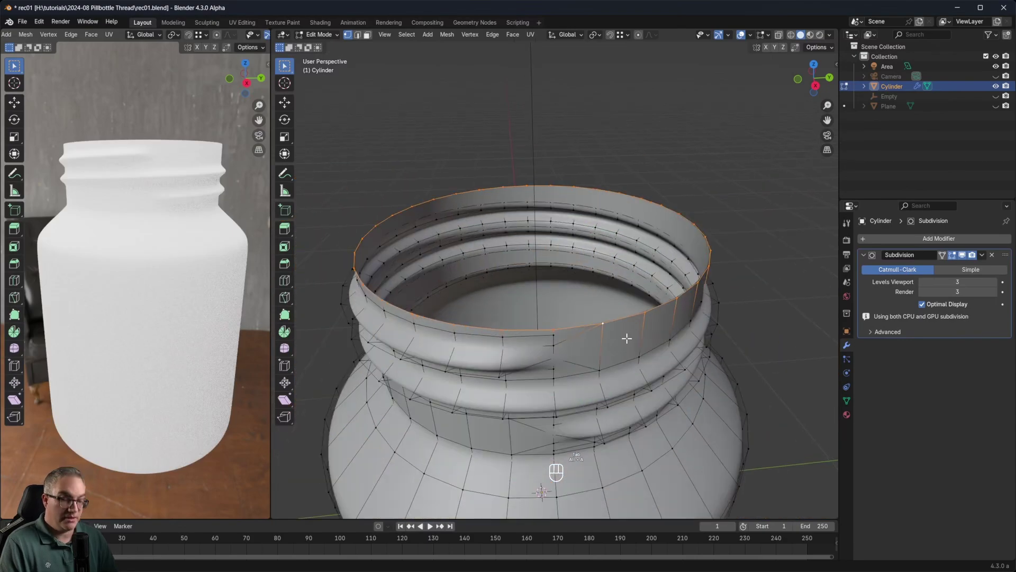
{"action": "key", "text": "e"}
{"action": "key", "text": "s"}
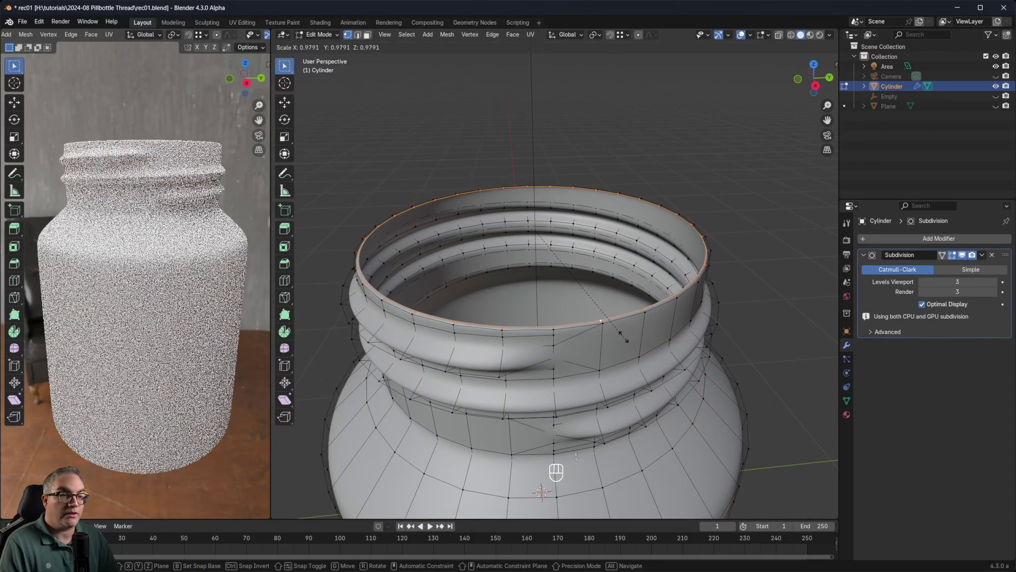
{"action": "left_click", "coordinate": [623, 336]}
Step: Extrude the inner rim loop inward again at scale 0.970 and lower it about 0.053 m along Z
{"action": "key", "text": "e"}
{"action": "key", "text": "s"}
{"action": "left_click", "coordinate": [618, 335]}
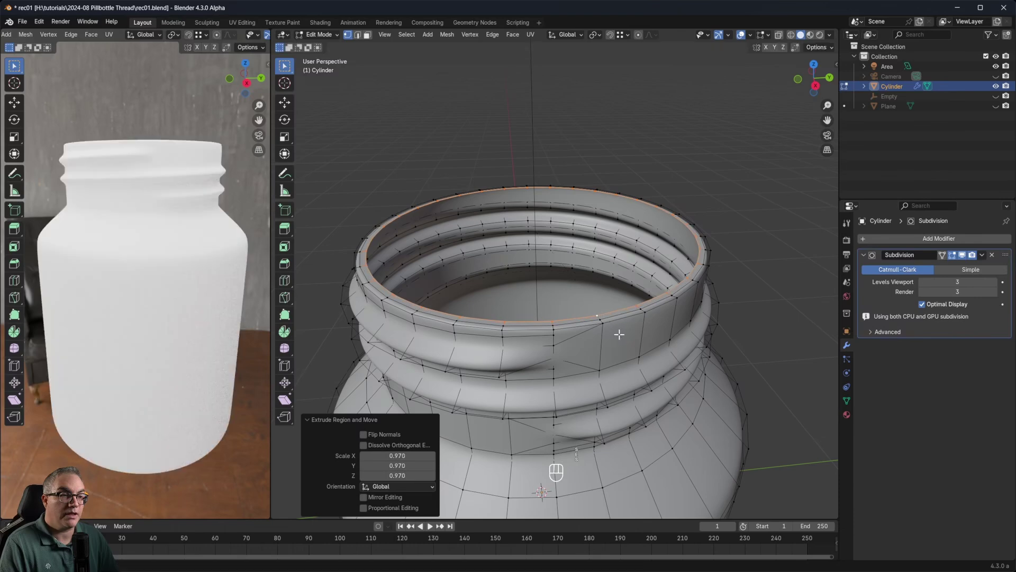
{"action": "key", "text": "g"}
{"action": "key", "text": "z"}
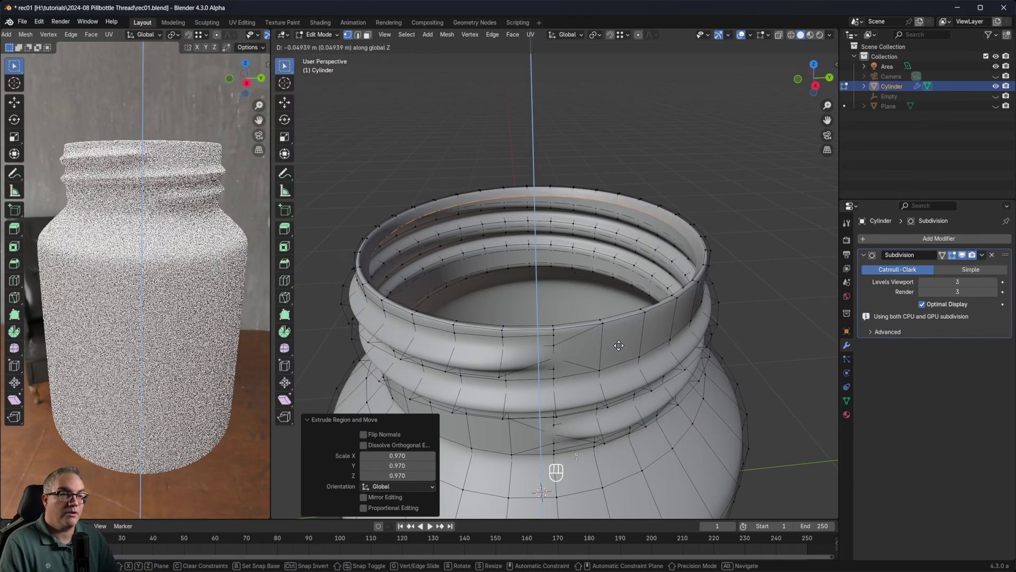
{"action": "left_click", "coordinate": [619, 345]}
Step: In a maximized front wireframe view, extrude the inner rim loop about 0.498 m down along Z to the neck's base
{"action": "left_click", "coordinate": [791, 35]}
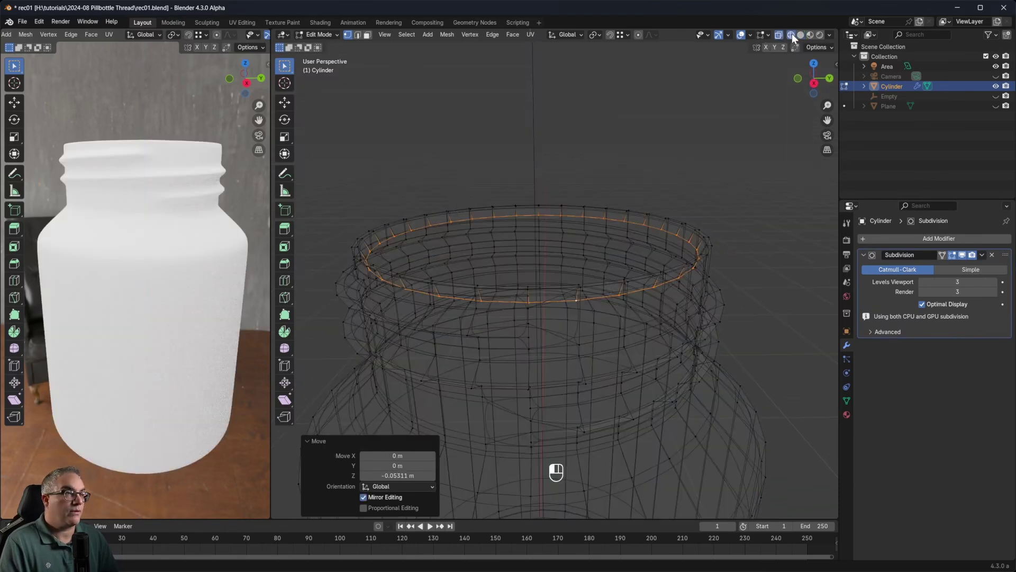
{"action": "key", "text": "ctrl+space"}
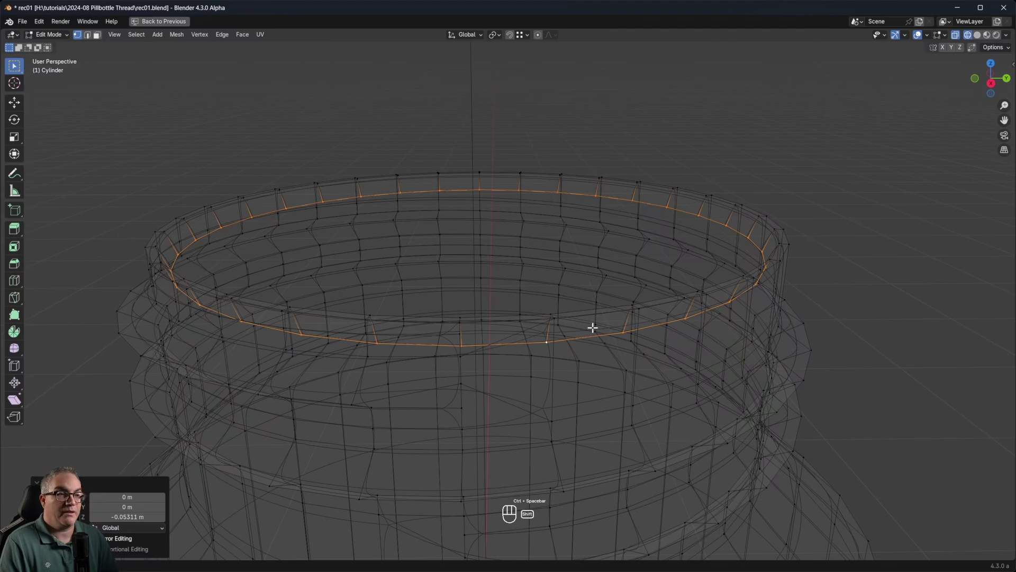
{"action": "scroll", "coordinate": [604, 307], "scroll_direction": "down", "scroll_amount": 2}
{"action": "key", "text": "KP_1"}
{"action": "middle_click_drag", "start_coordinate": [628, 324], "coordinate": [621, 262], "text": "shift"}
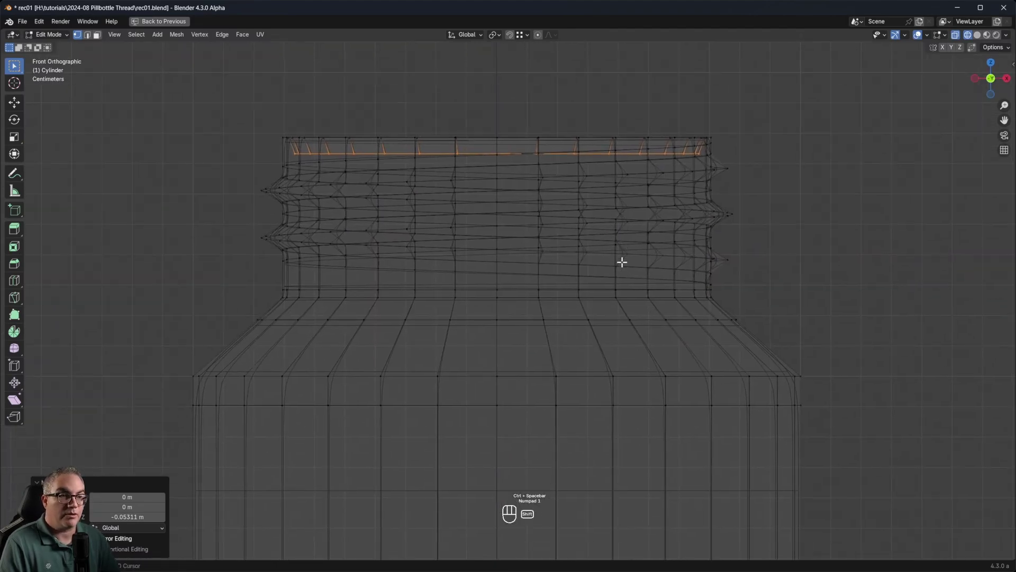
{"action": "key", "text": "e"}
{"action": "key", "text": "z"}
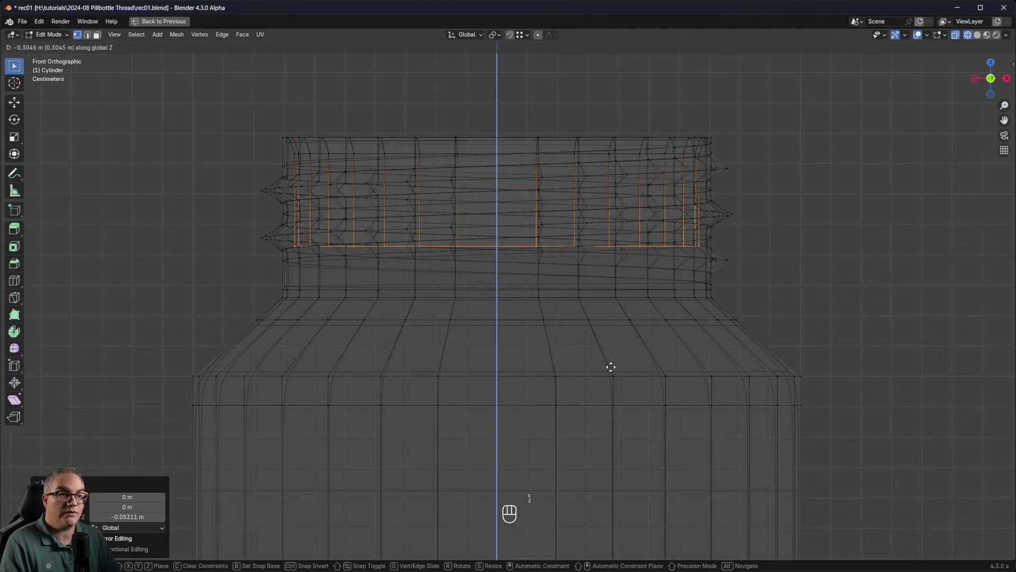
{"action": "left_click", "coordinate": [612, 409]}
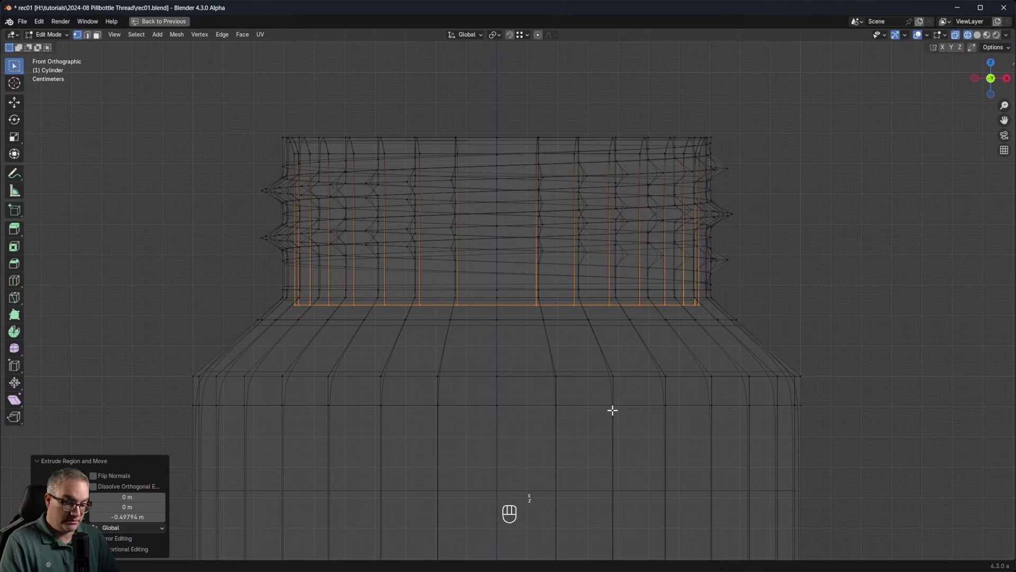
Step: Extrude the inner loop about 0.247 m further down along Z and scale it to 1.419 to follow the shoulder
{"action": "key", "text": "e"}
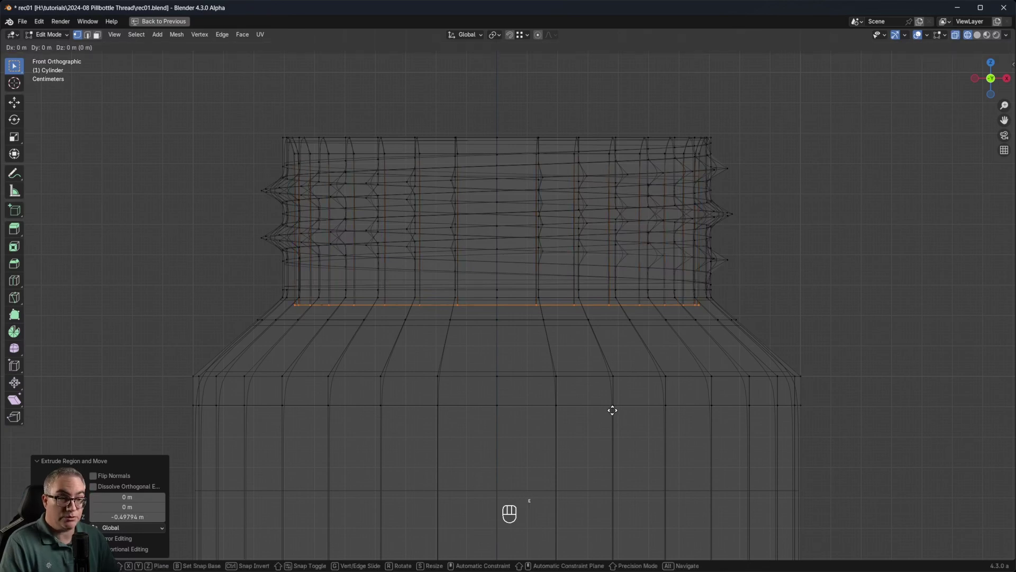
{"action": "key", "text": "z"}
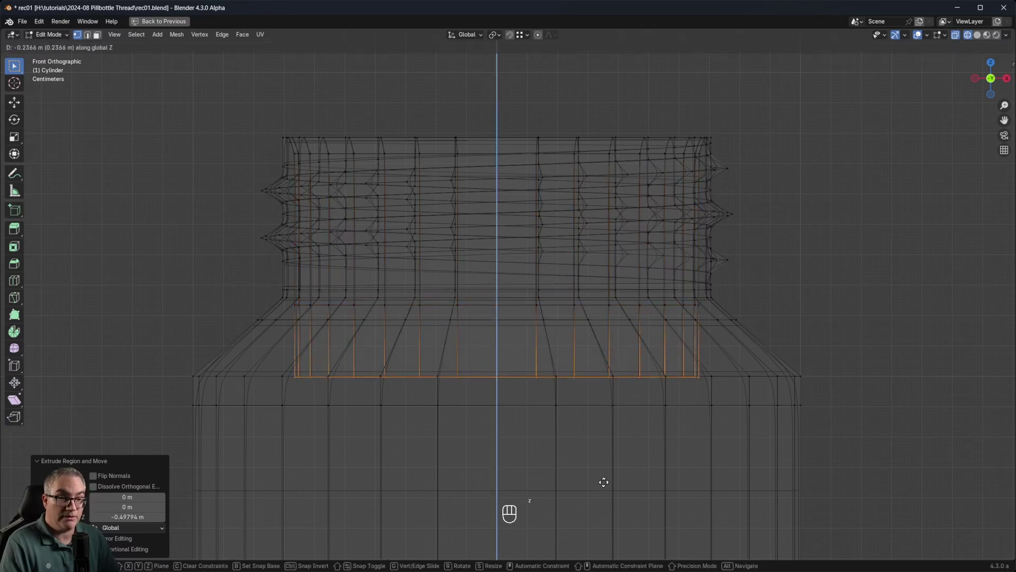
{"action": "key", "text": "s"}
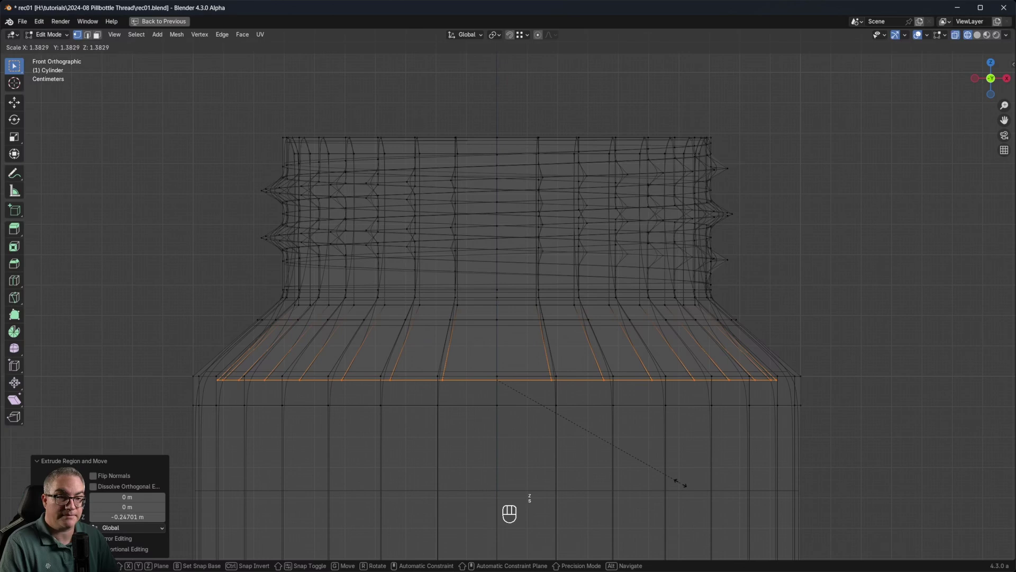
{"action": "left_click", "coordinate": [683, 481]}
Step: Add one loop cut around the inner shoulder and slide it up toward the neck with a factor of 0.747
{"action": "key", "text": "ctrl+r"}
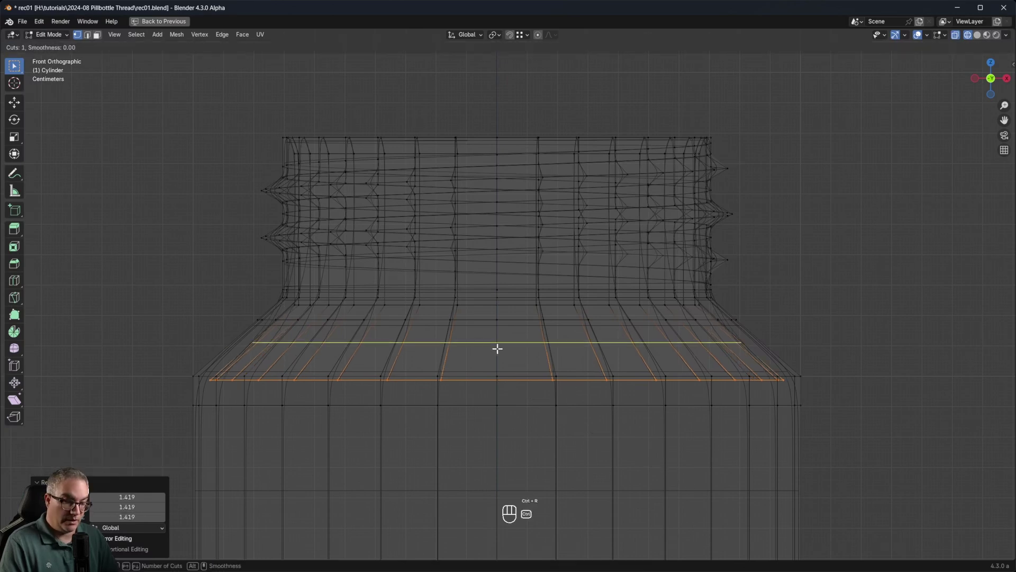
{"action": "left_click", "coordinate": [484, 339]}
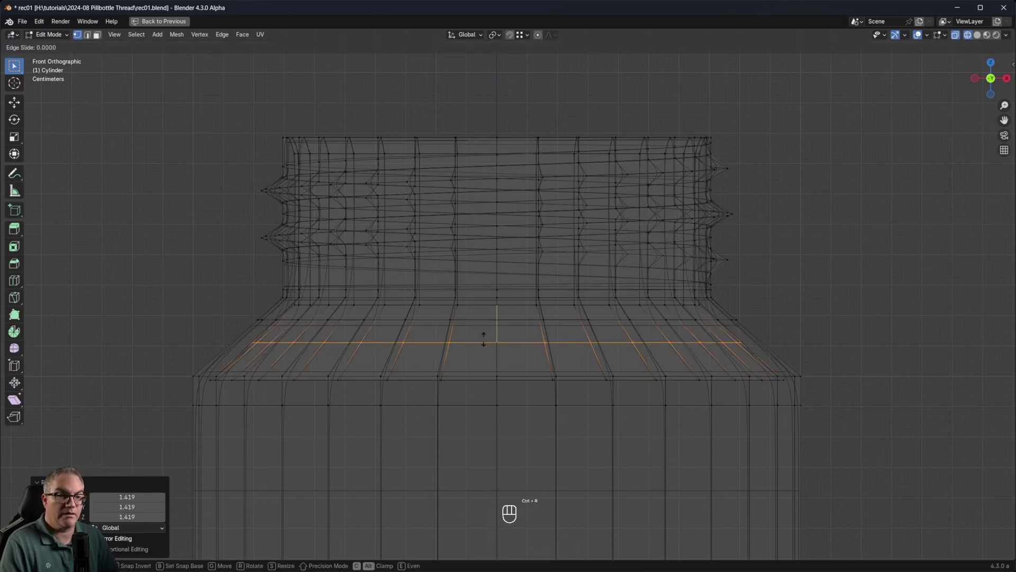
{"action": "left_click", "coordinate": [492, 311]}
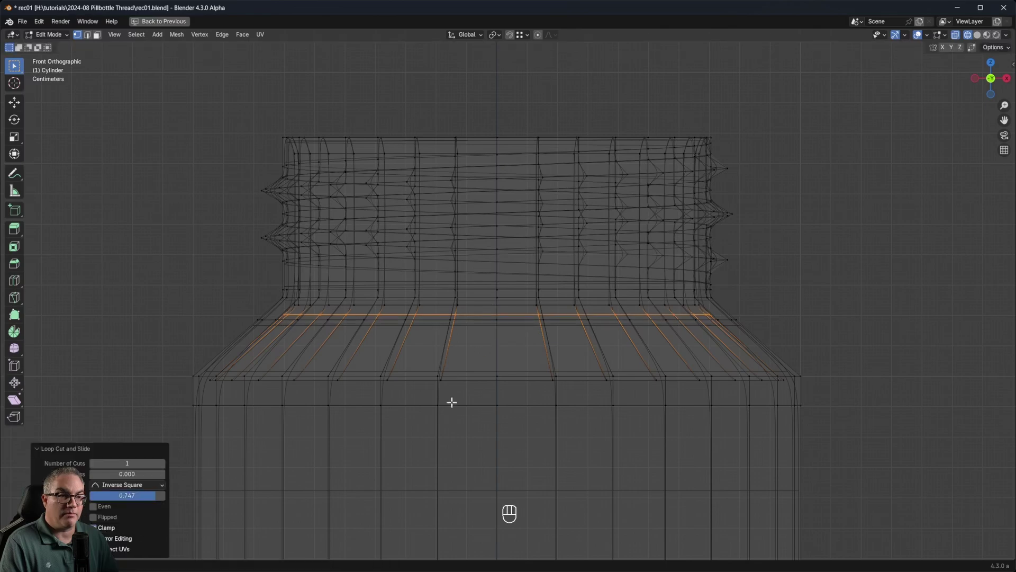
Step: Extrude the inner edge loop at the bottom of the shoulder about 0.546 m straight down along Z
{"action": "key", "text": "alt+a"}
{"action": "left_click", "coordinate": [408, 379], "text": "alt"}
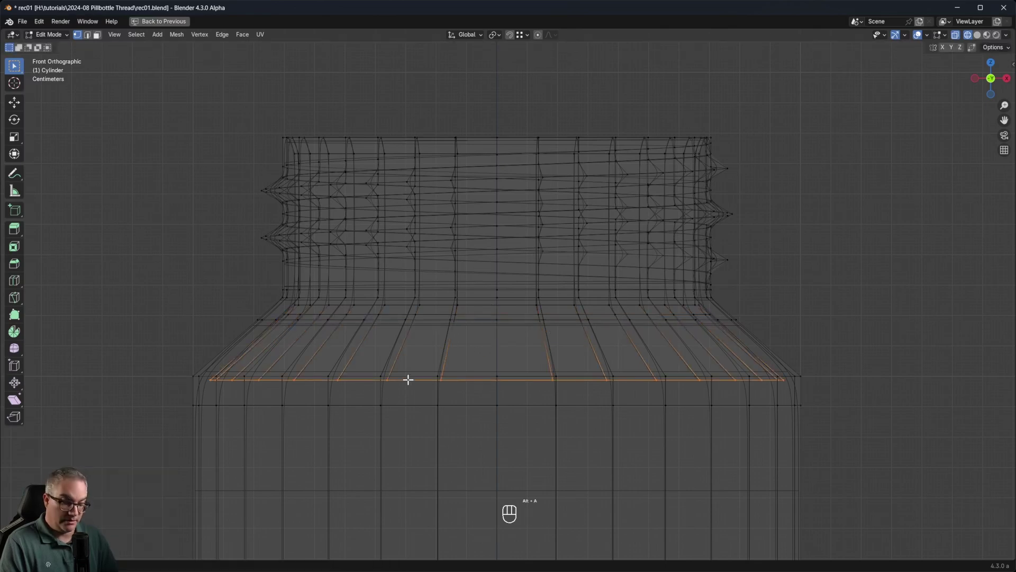
{"action": "key", "text": "e"}
{"action": "key", "text": "z"}
{"action": "left_click", "coordinate": [401, 543]}
Step: Move the extruded inner loop about 1.357 m further down along Z to just above the bottle's base
{"action": "middle_click_drag", "start_coordinate": [482, 417], "coordinate": [486, 306], "text": "shift"}
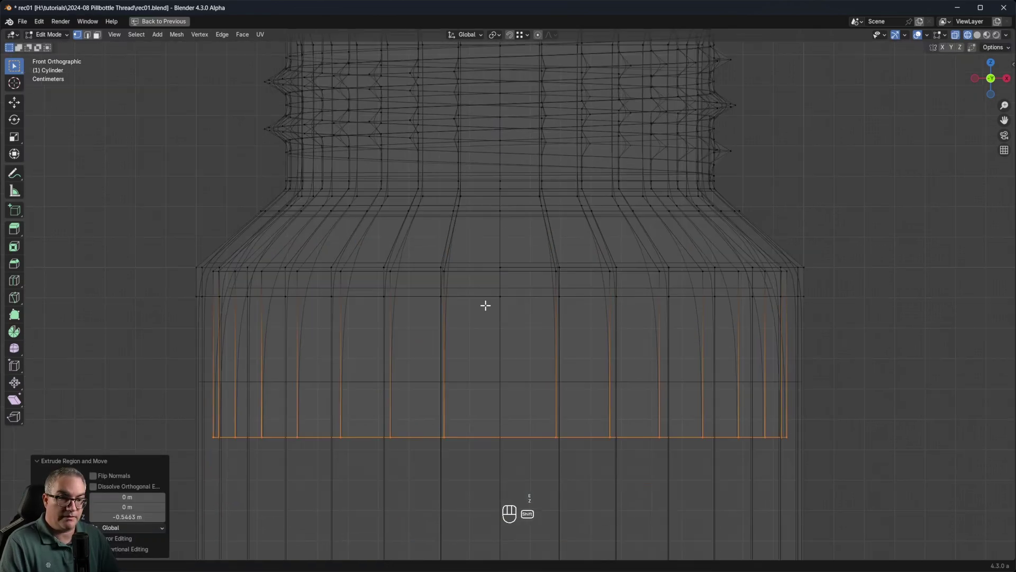
{"action": "scroll", "coordinate": [485, 305], "scroll_direction": "down", "scroll_amount": 10, "text": "shift"}
{"action": "key", "text": "g"}
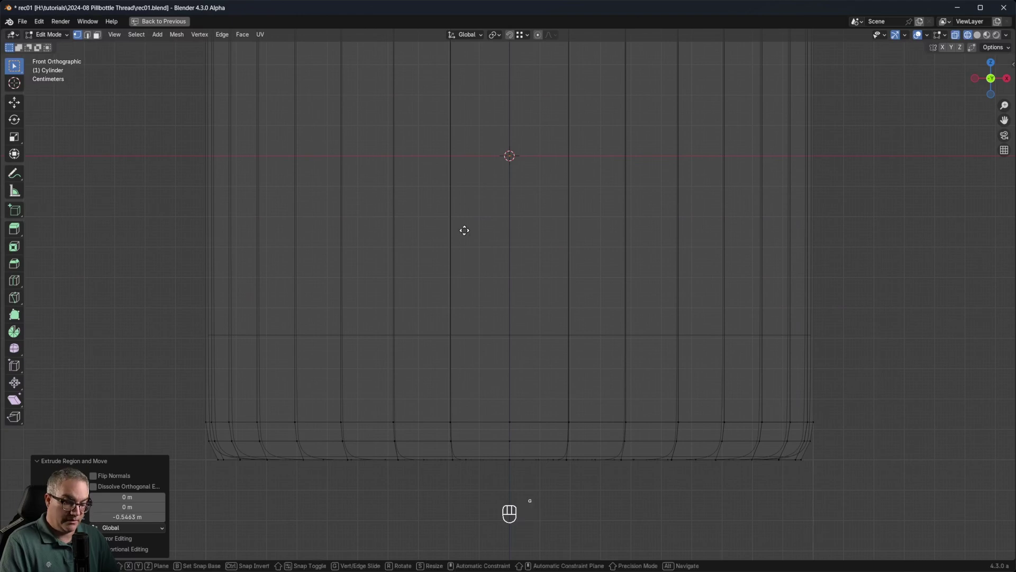
{"action": "key", "text": "z"}
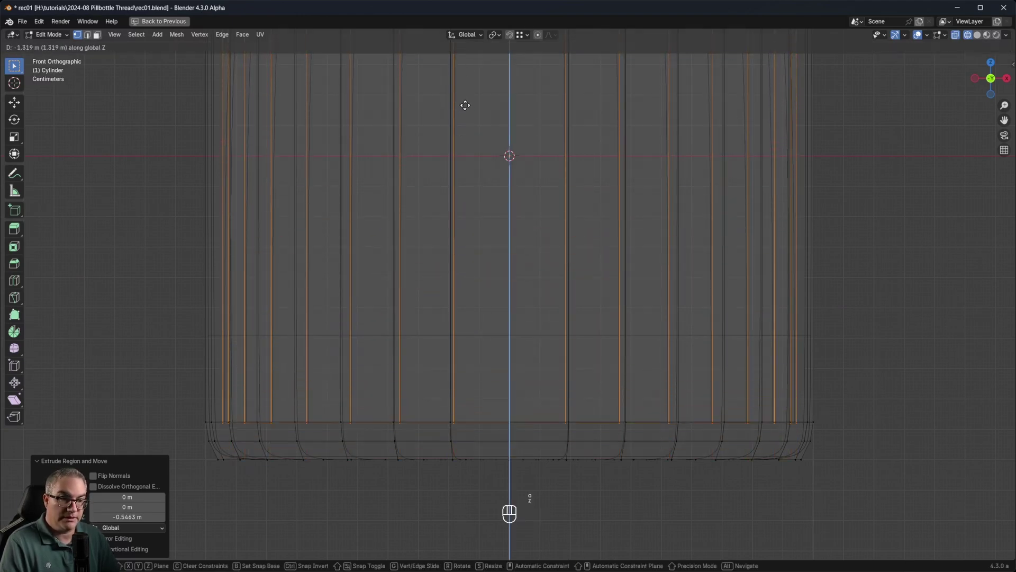
{"action": "left_click", "coordinate": [468, 117]}
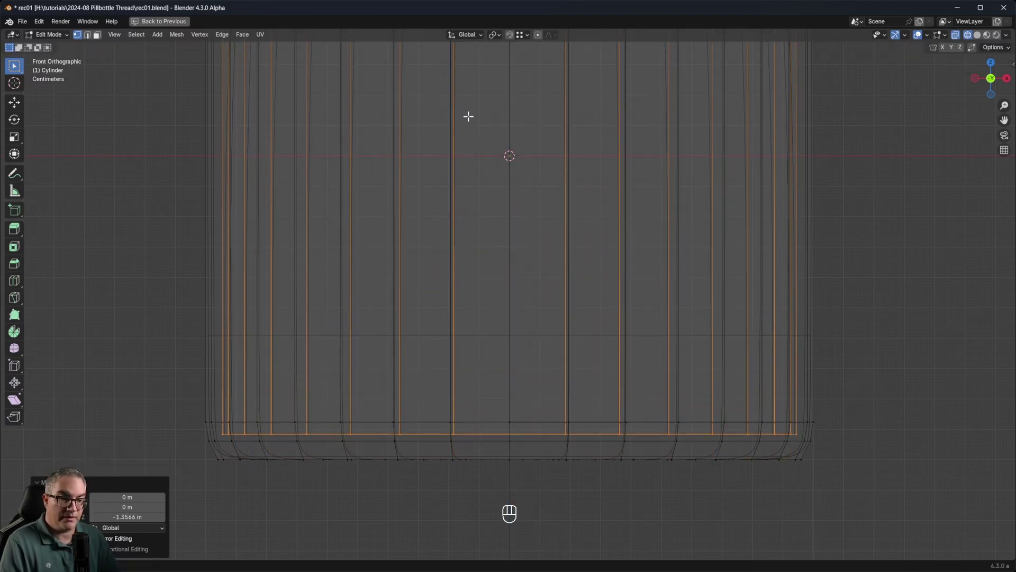
Step: Extrude the inner bottom loop inward three times, scaling by 0.856, about 0.77 and 0.550, to form the inner floor
{"action": "middle_click_drag", "start_coordinate": [572, 399], "coordinate": [551, 436]}
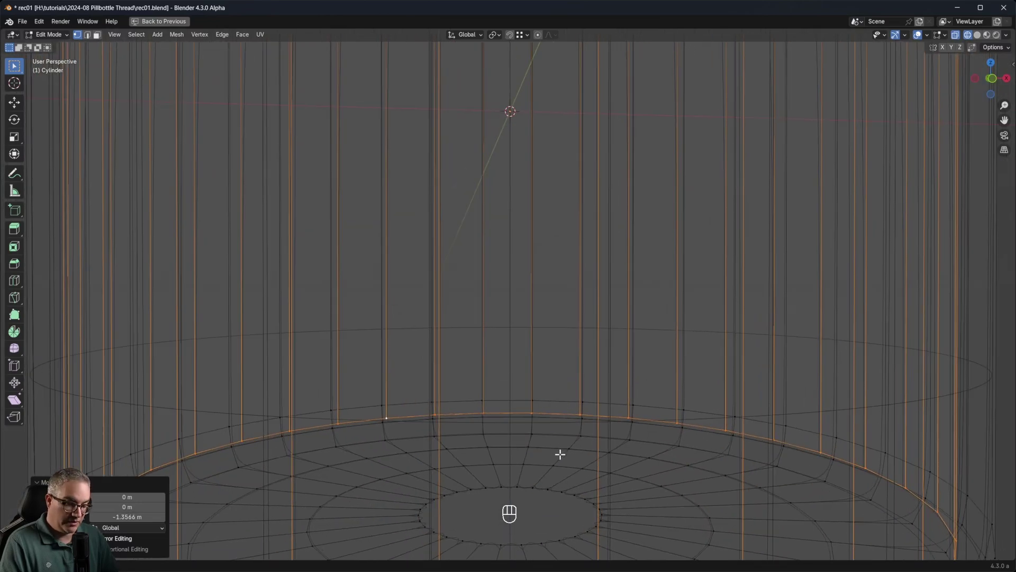
{"action": "key", "text": "e"}
{"action": "key", "text": "s"}
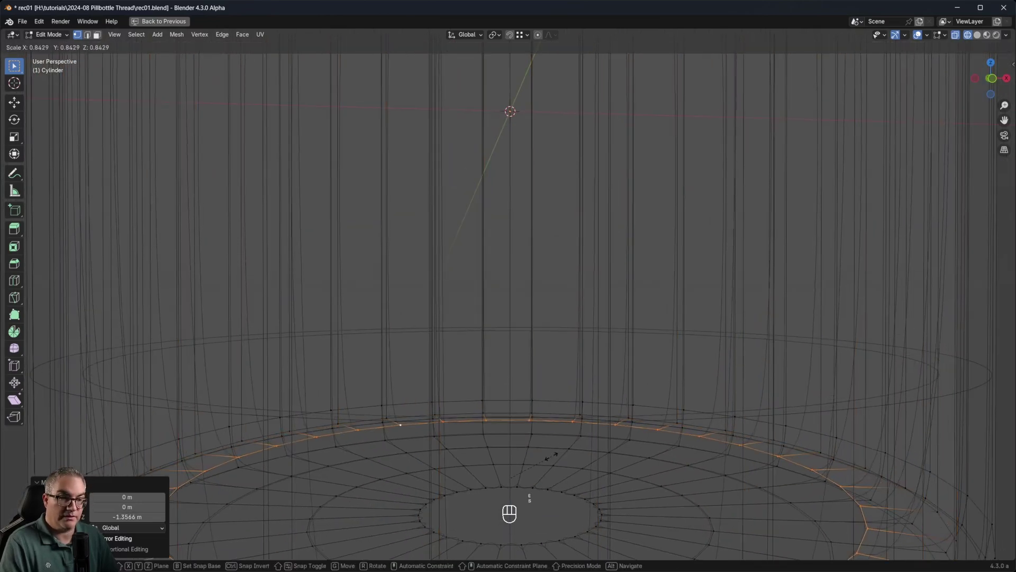
{"action": "left_click", "coordinate": [551, 455]}
{"action": "key", "text": "s"}
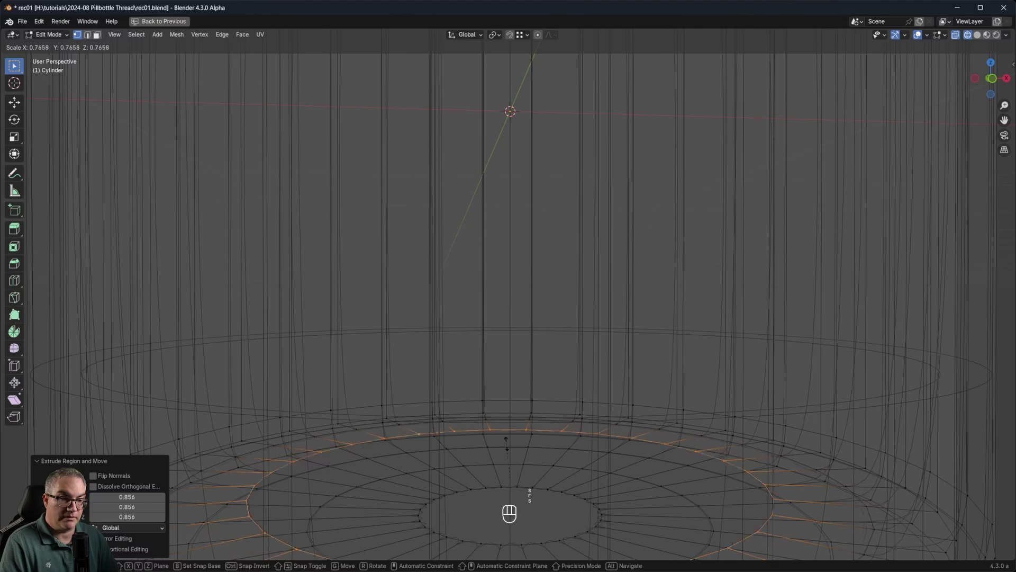
{"action": "left_click", "coordinate": [508, 443]}
{"action": "key", "text": "s"}
{"action": "left_click", "coordinate": [495, 466]}
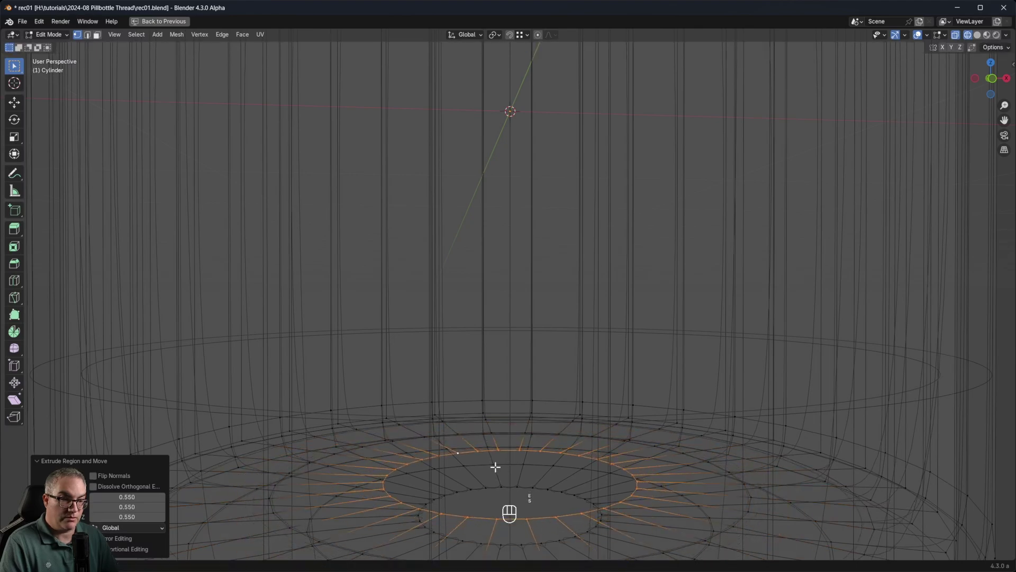
Step: Fill the remaining central hole in the bottle's inner floor with a face
{"action": "key", "text": "g"}
{"action": "key", "text": "Escape"}
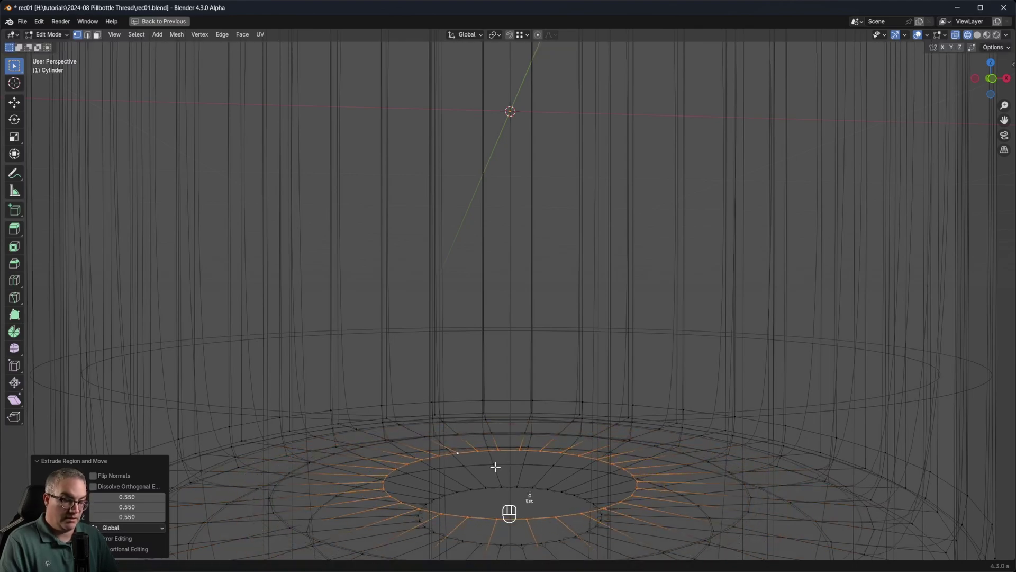
{"action": "key", "text": "f"}
{"action": "middle_click_drag", "start_coordinate": [579, 436], "coordinate": [581, 453]}
{"action": "scroll", "coordinate": [581, 455], "scroll_direction": "down", "scroll_amount": 4}
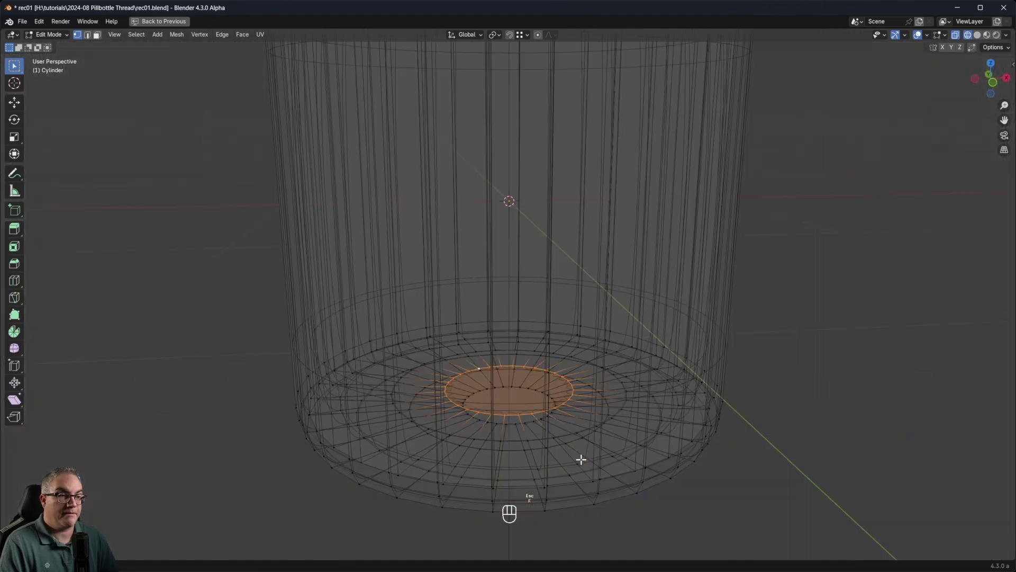
Step: Switch the viewport to solid shading and isolate the whole bottle in local view
{"action": "middle_click_drag", "start_coordinate": [580, 404], "coordinate": [765, 193]}
{"action": "left_click", "coordinate": [977, 35]}
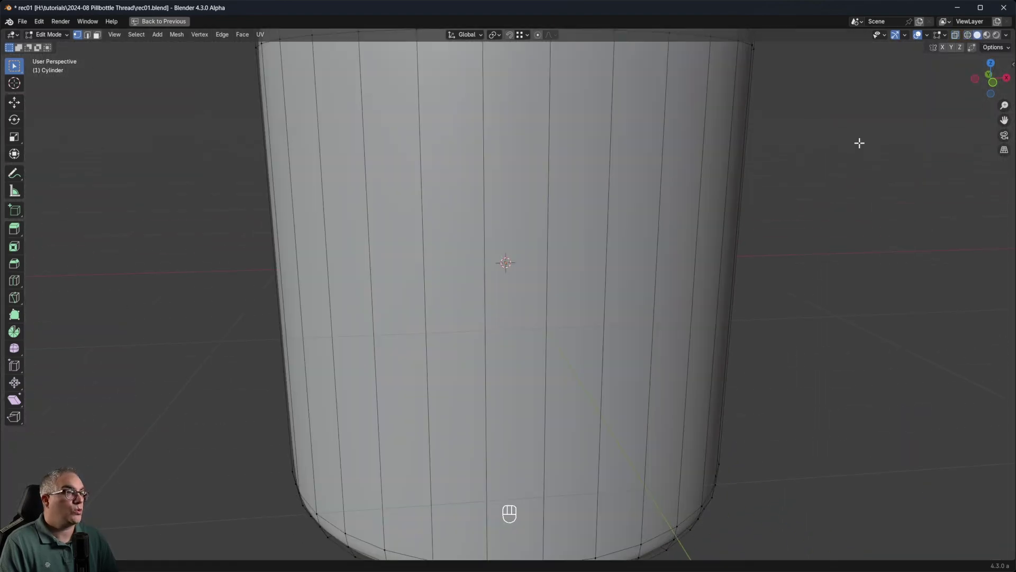
{"action": "scroll", "coordinate": [729, 272], "scroll_direction": "down", "scroll_amount": 5}
{"action": "mouse_move", "coordinate": [665, 238]}
{"action": "middle_mouse_down"}
{"action": "mouse_move", "coordinate": [654, 344]}
{"action": "mouse_move", "coordinate": [654, 256]}
{"action": "mouse_move", "coordinate": [682, 201]}
{"action": "mouse_move", "coordinate": [635, 252]}
{"action": "middle_mouse_up"}
{"action": "key", "text": "KP_Divide"}
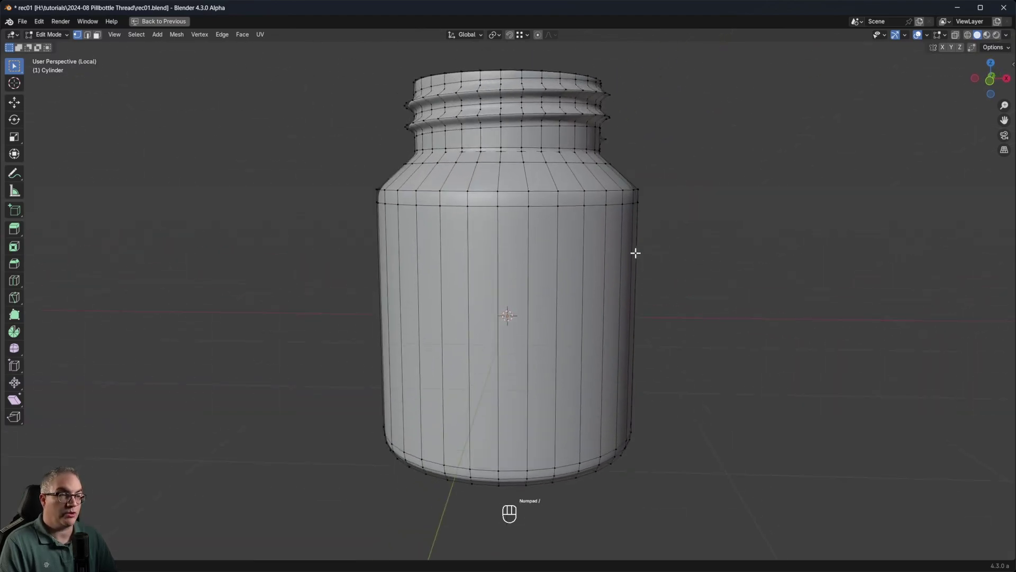
Step: Restore the full multi-area layout from the maximized viewport and return the bottle to Object Mode
{"action": "key", "text": "ctrl+space"}
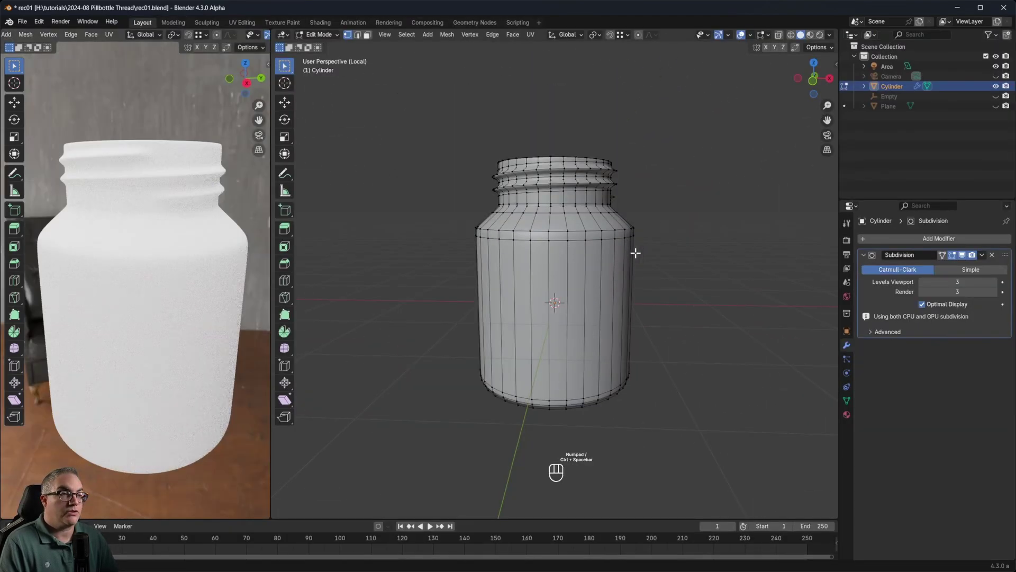
{"action": "scroll", "coordinate": [636, 253], "scroll_direction": "up", "scroll_amount": 5}
{"action": "key", "text": "Tab"}
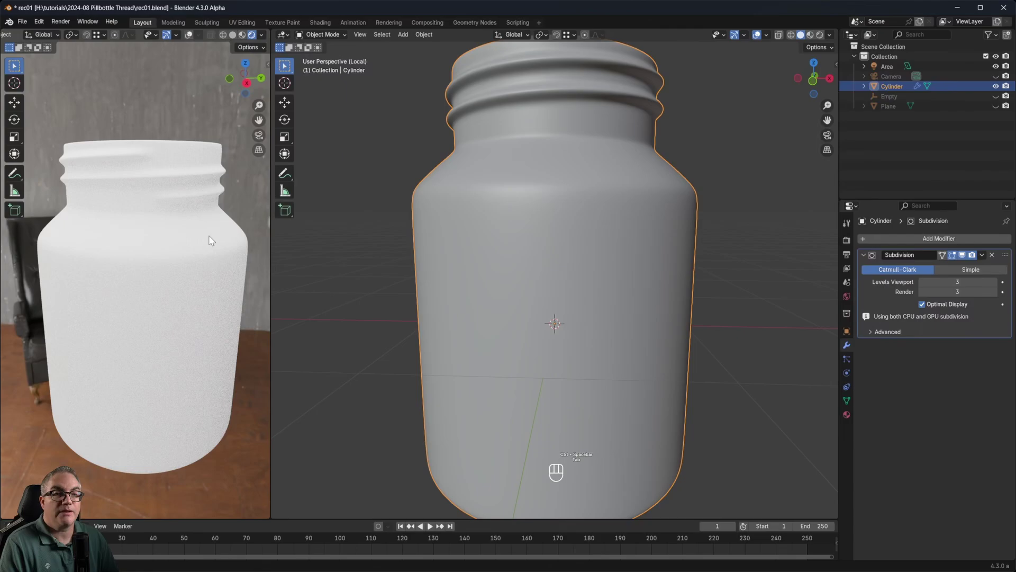